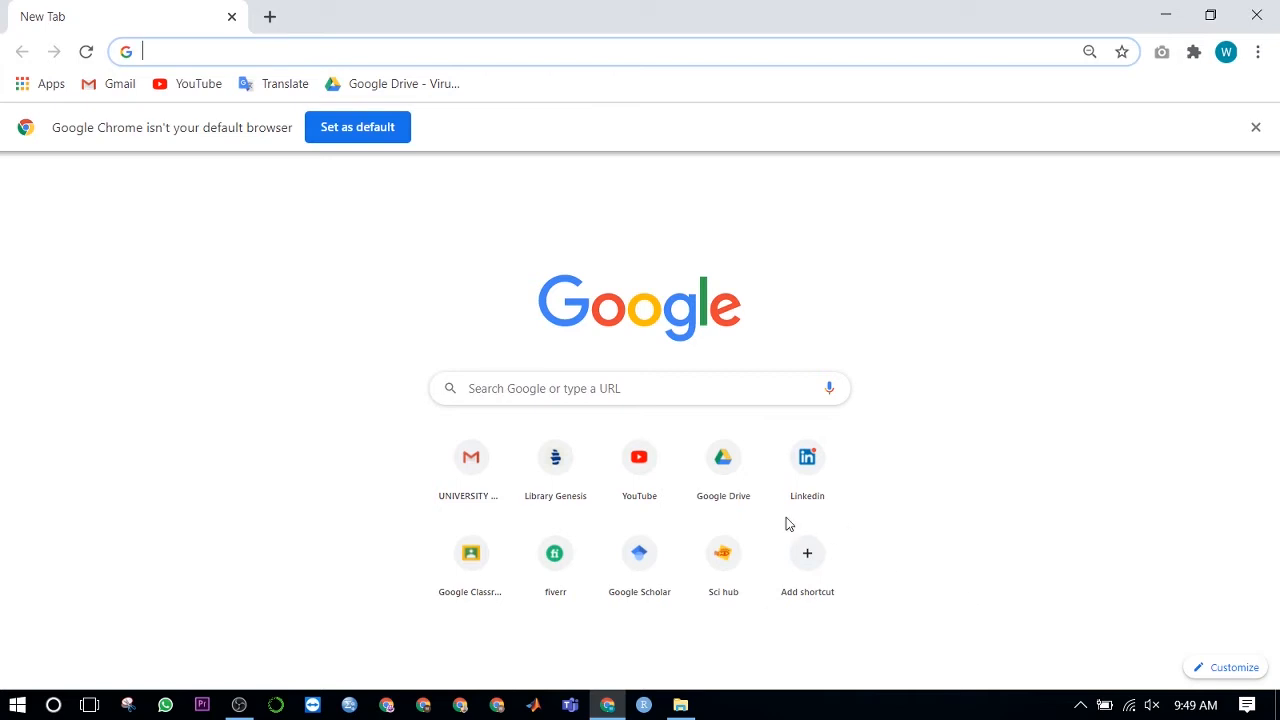
- Open Google Drive, create a new blank Google Forms form, and dismiss the introductory tour offer
click(724, 470)
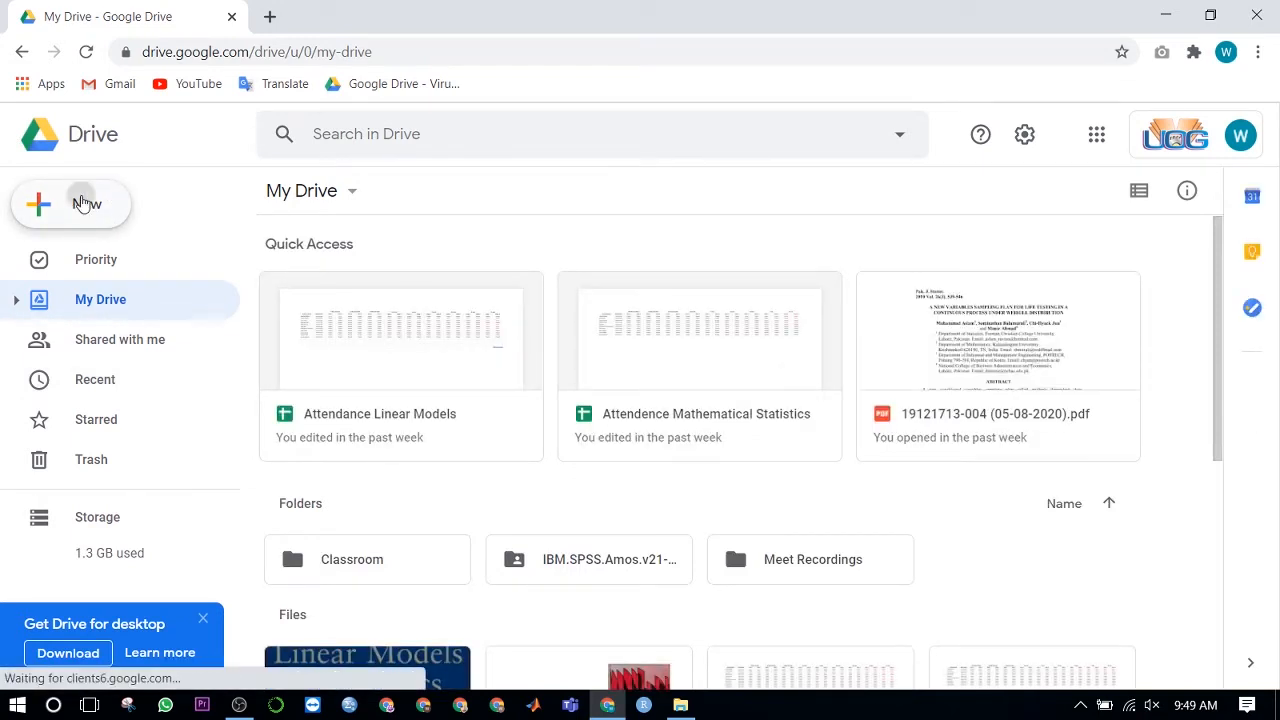
click(82, 201)
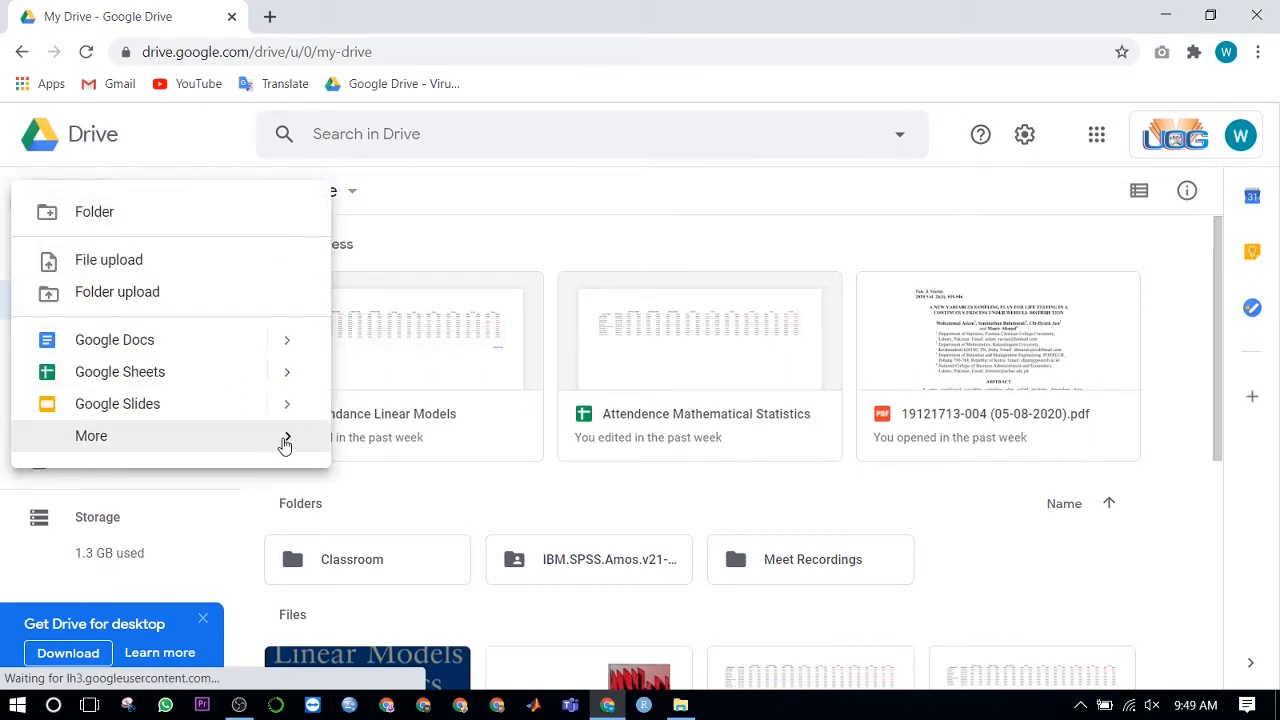
mouse_move(283, 442)
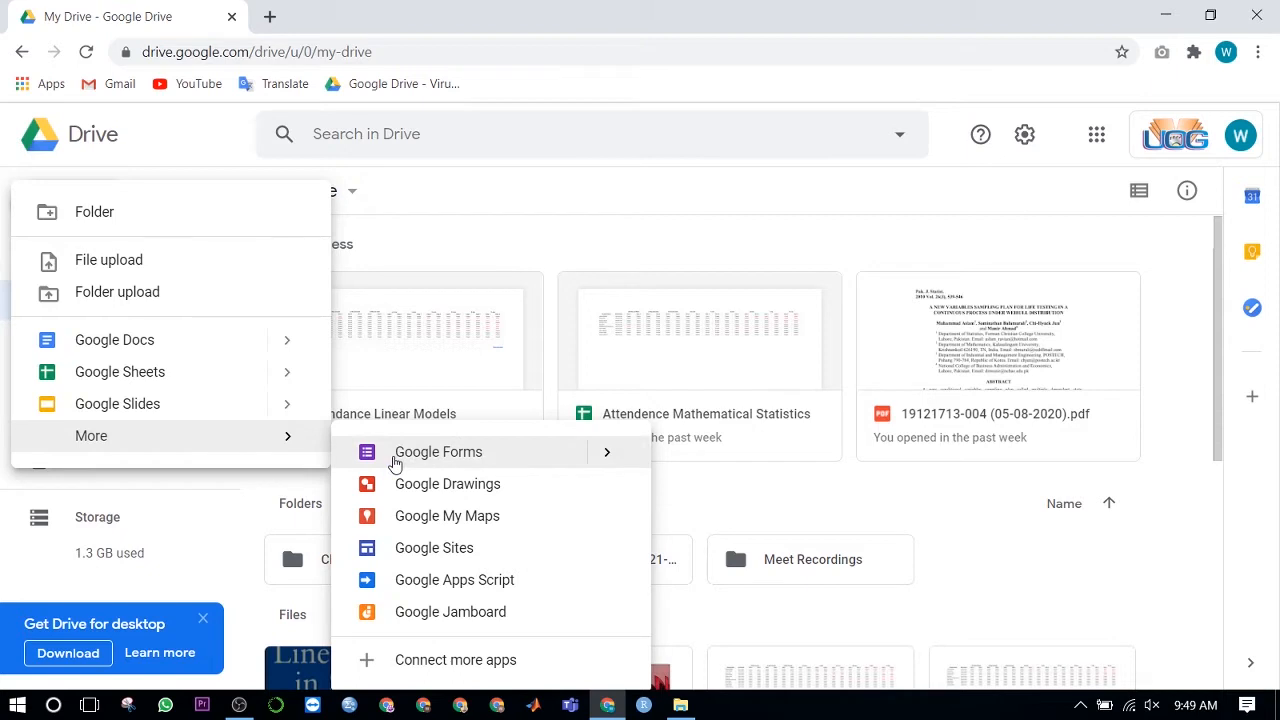
click(396, 462)
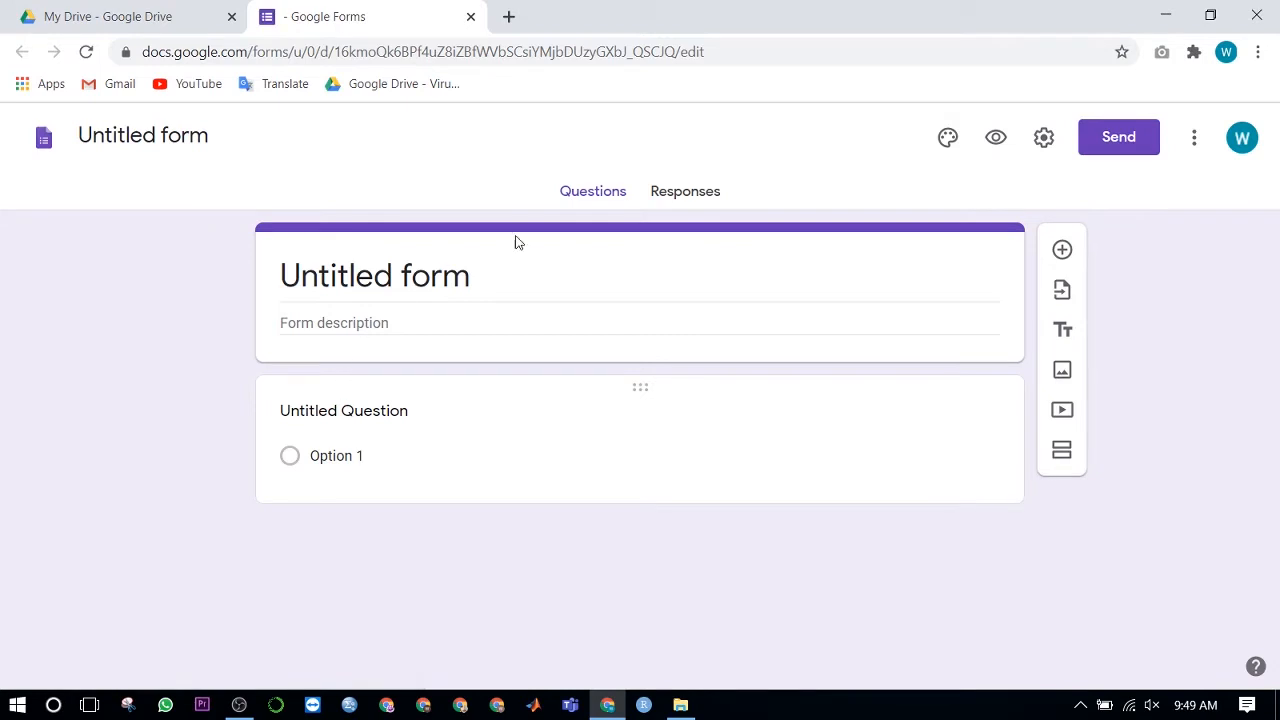
click(465, 429)
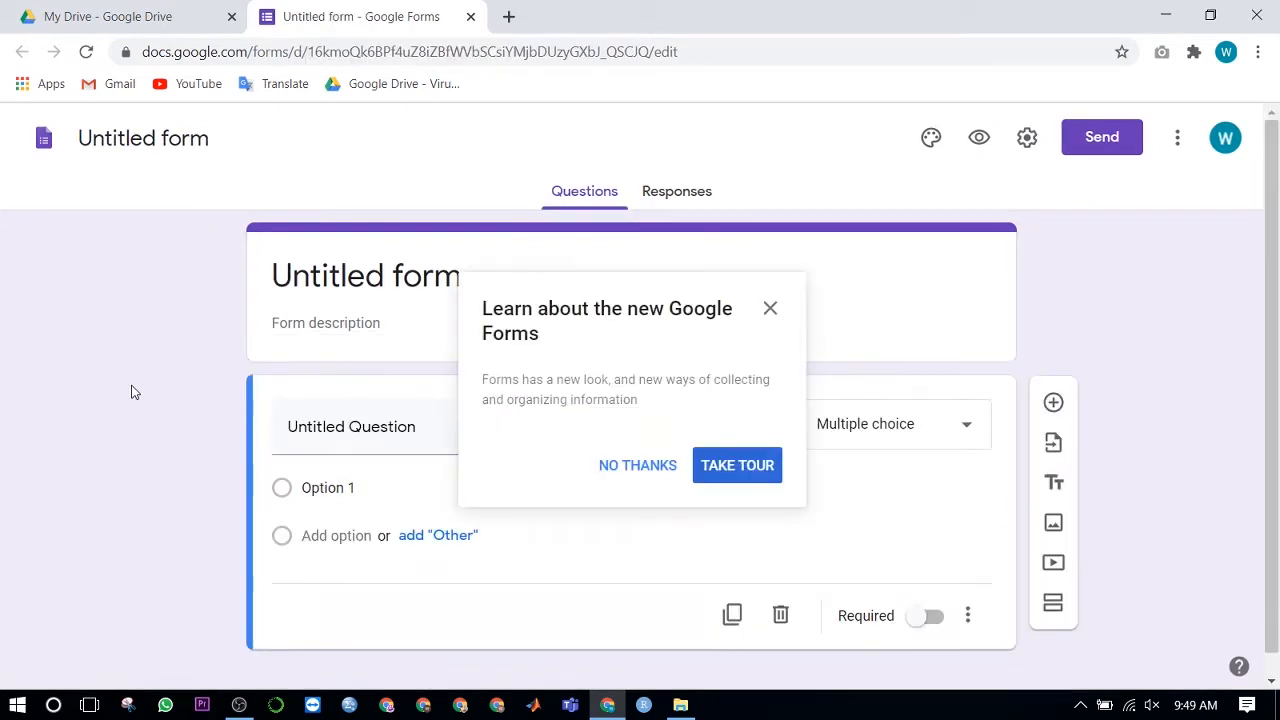
click(769, 308)
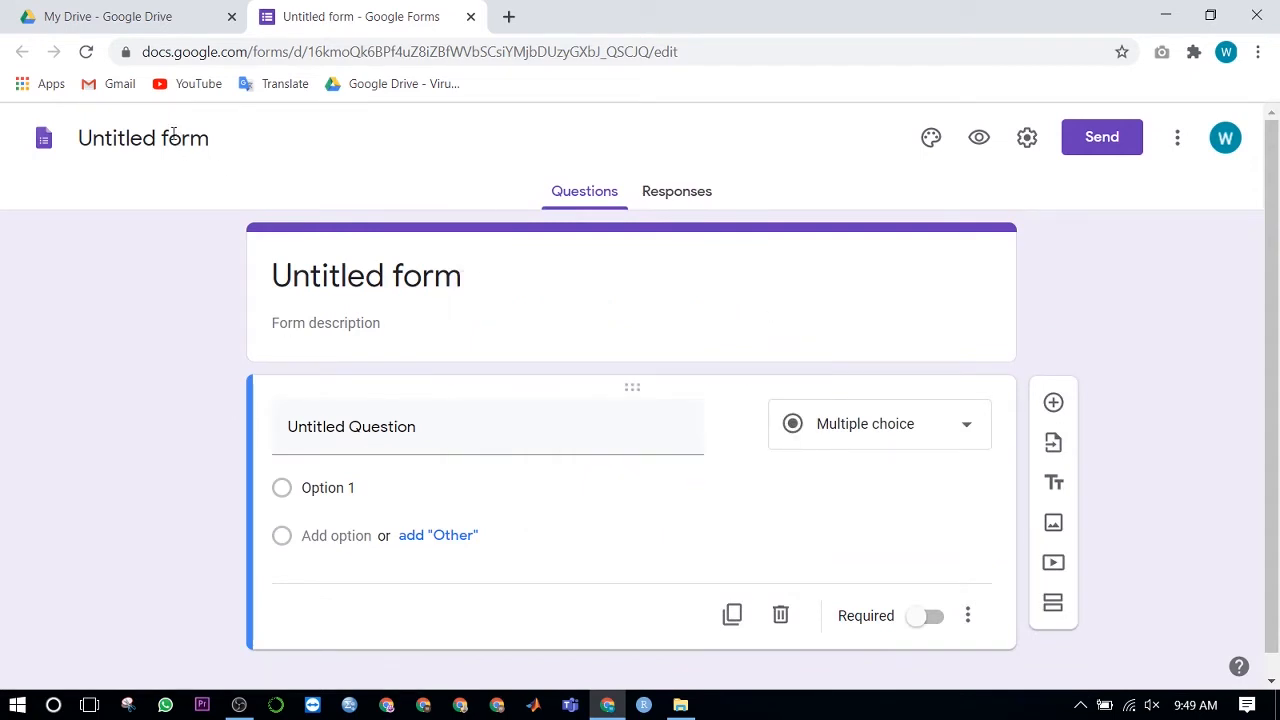
- Rename the untitled form as "Research Questionnaire" and apply the same name to its title heading
click(110, 138)
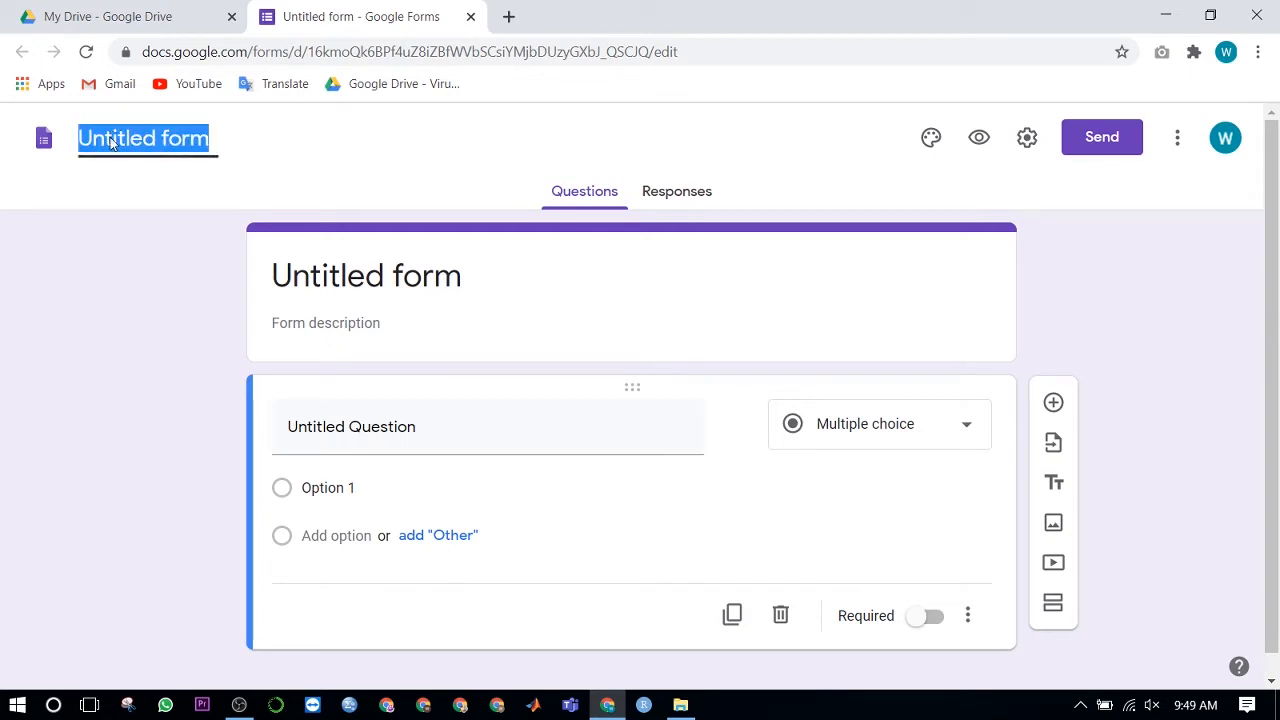
key(BackSpace)
text(Que)
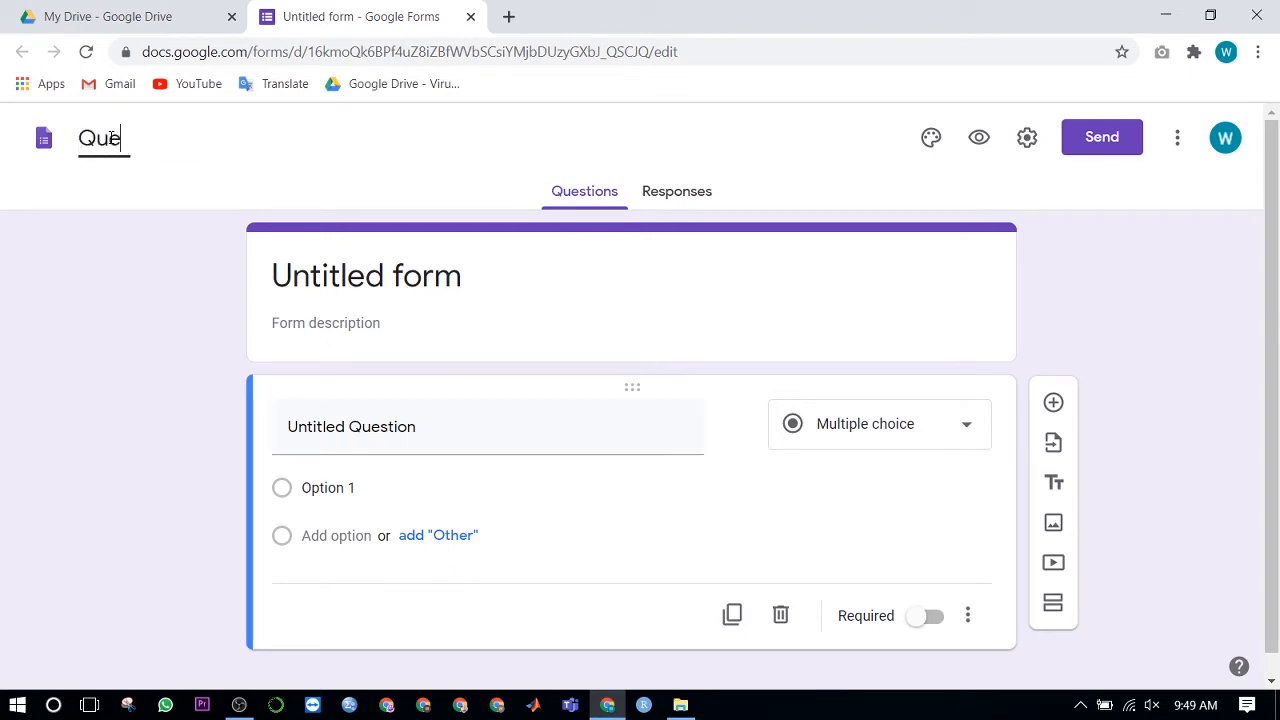
text(stionnaire)
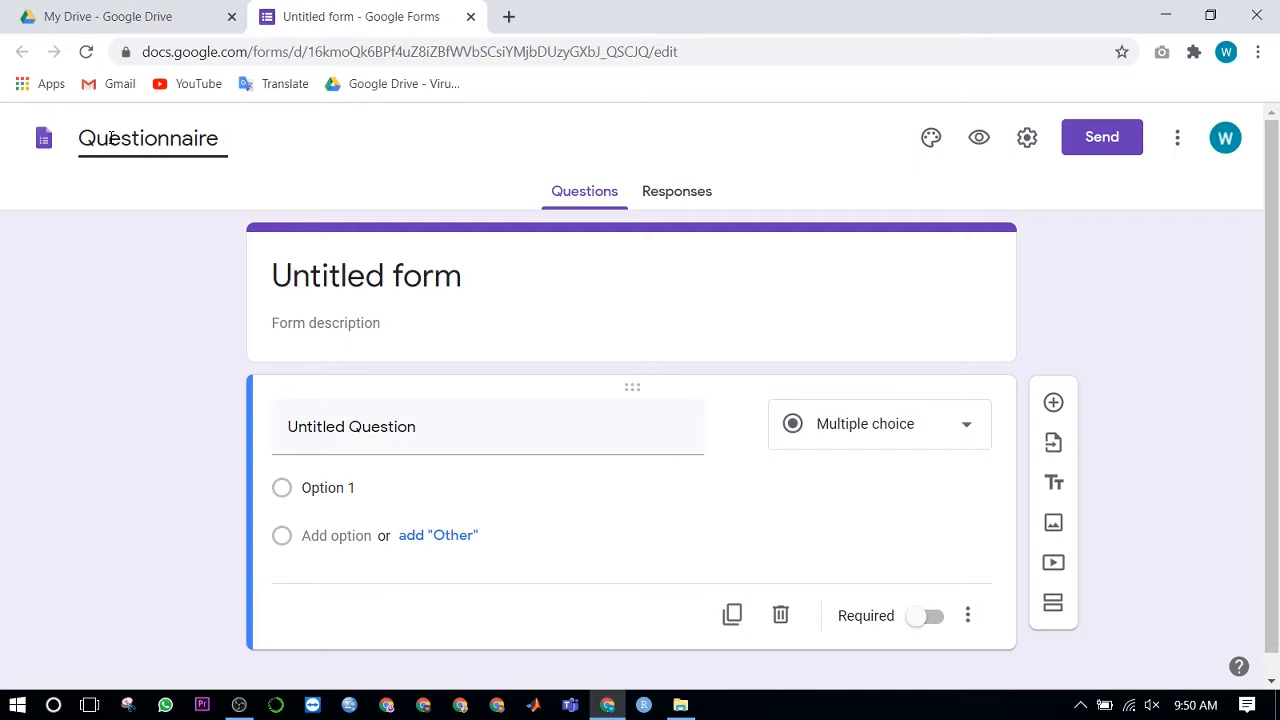
key(Left)
key(Left)
key(Left)
key(Left)
key(Left)
key(Left)
key(Left)
key(Left)
key(Left)
key(Left)
key(Left)
key(Left)
key(Left)
text(RE)
key(BackSpace)
text(esearch)
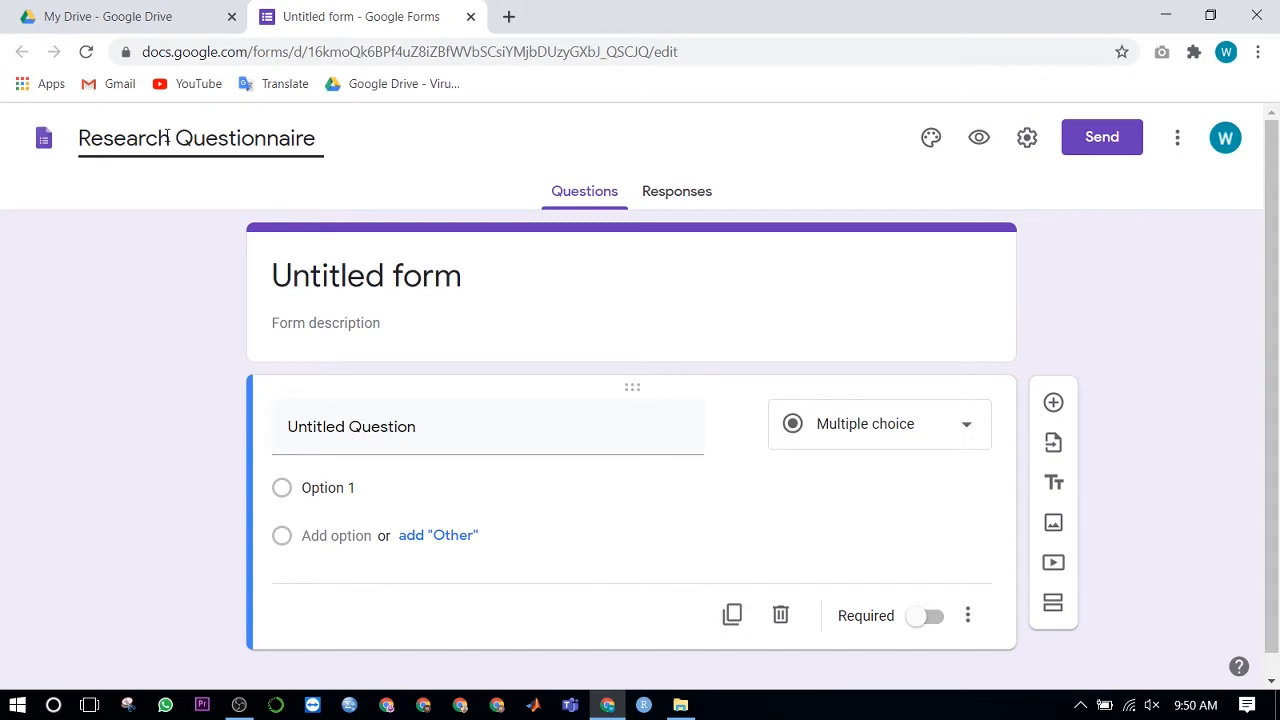
click(355, 272)
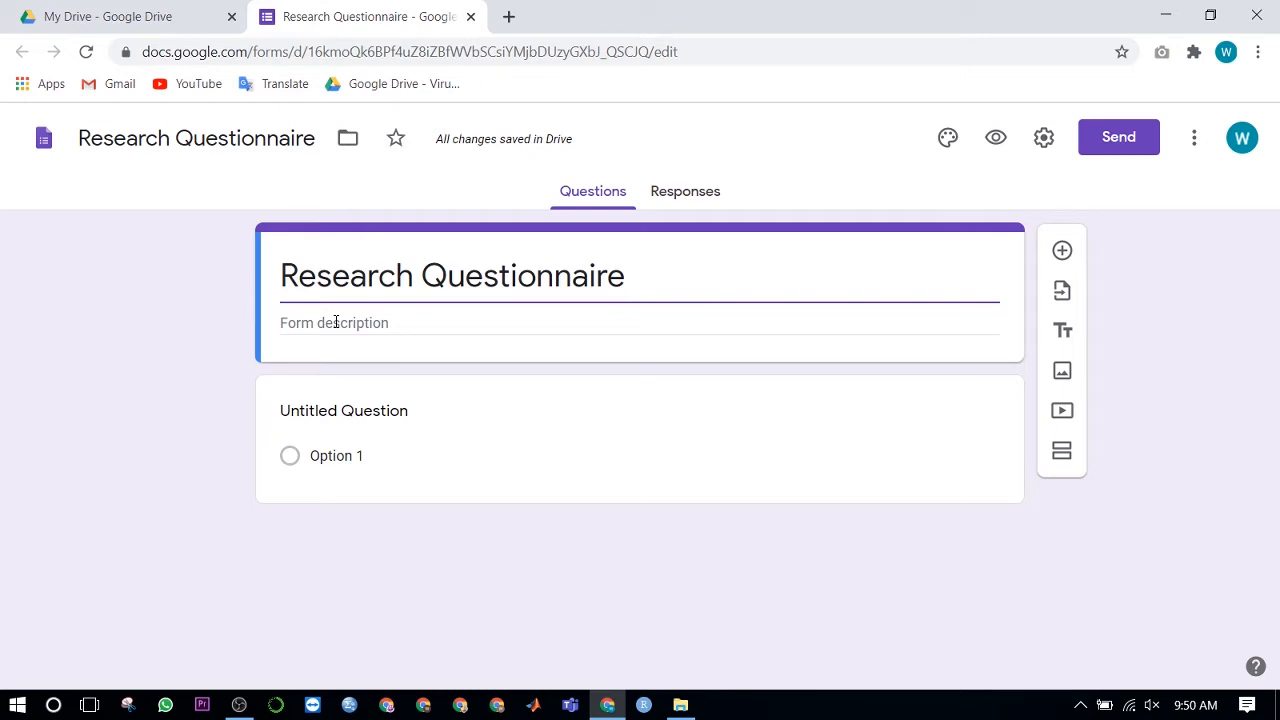
- Enter "Please write here your description" as the form description
click(325, 323)
text(Please)
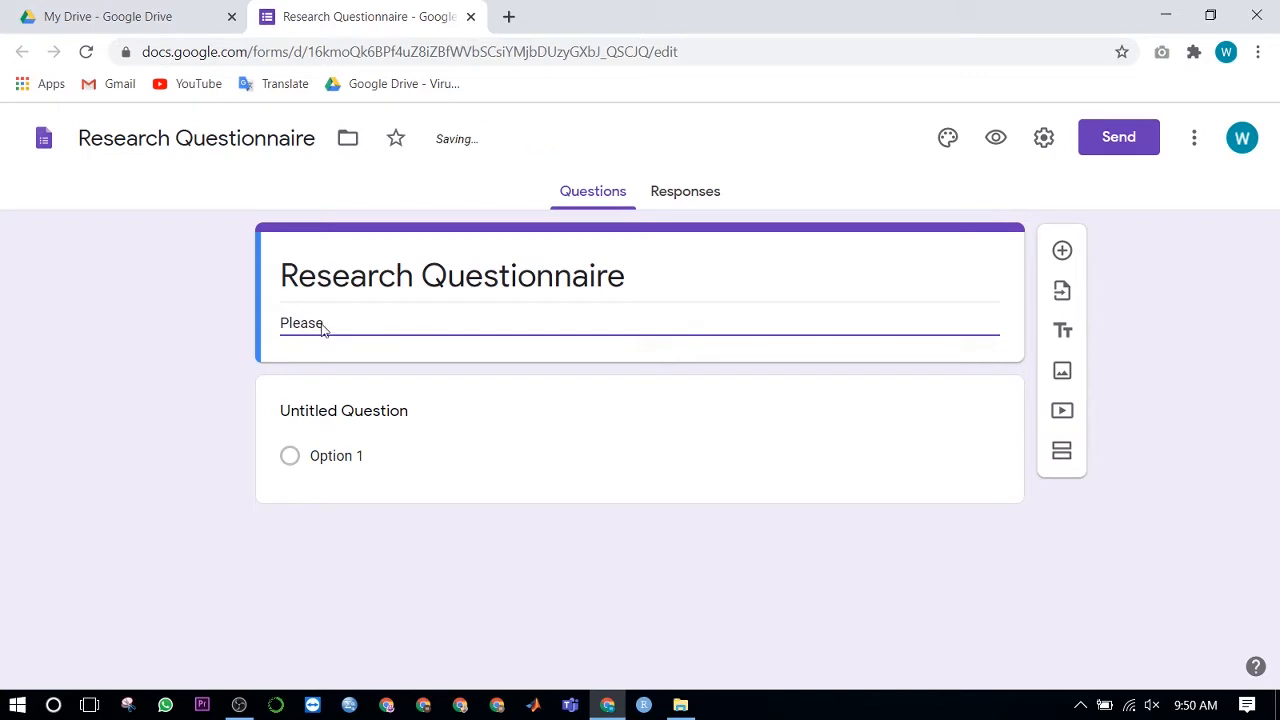
text( write here you)
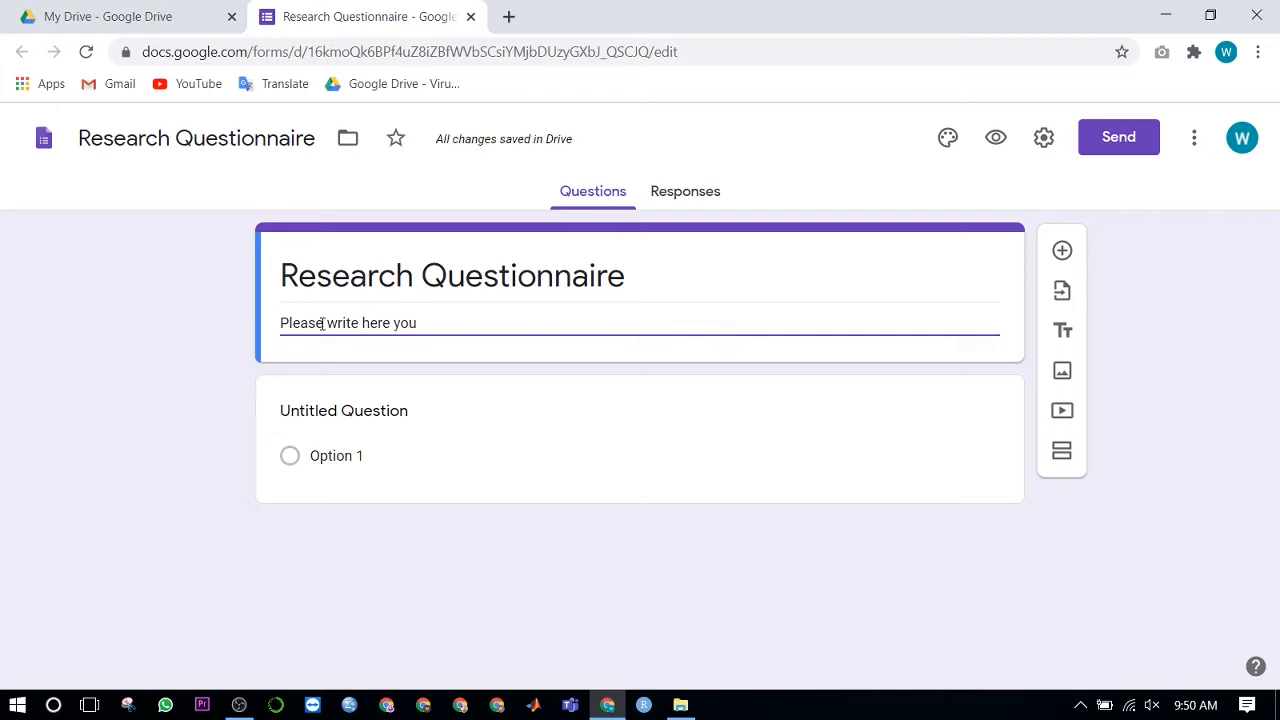
text(tqu)
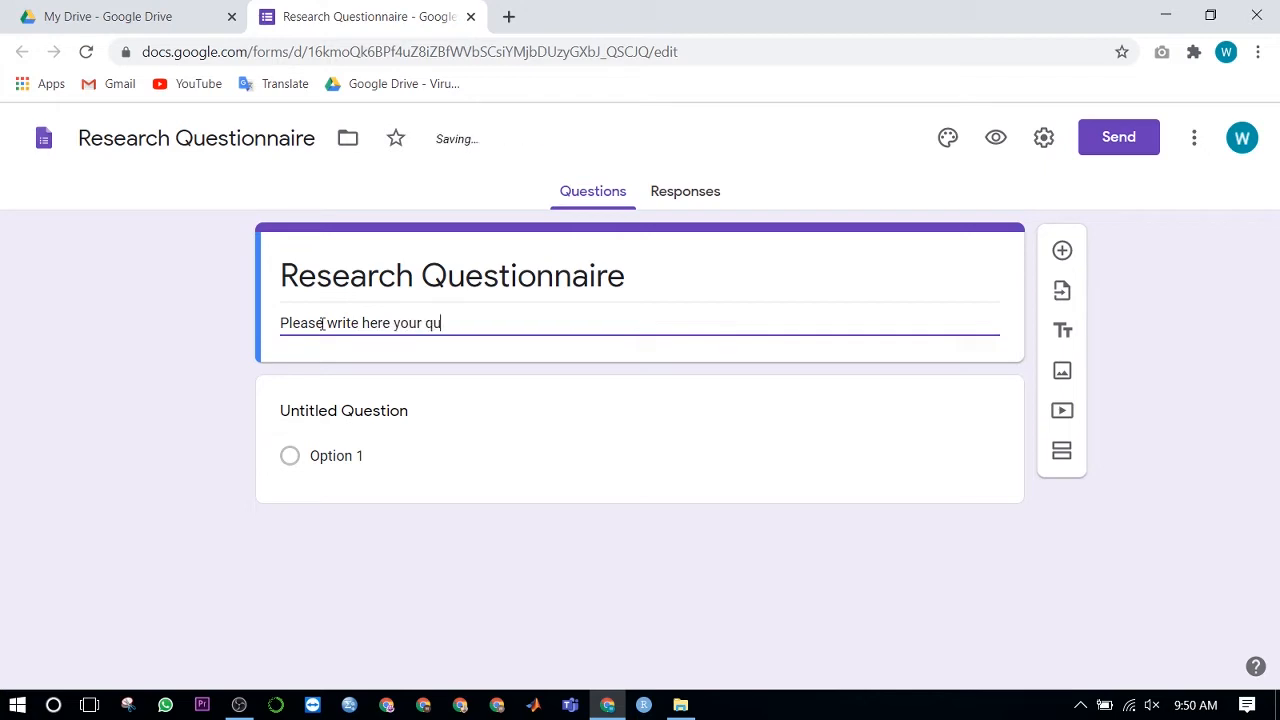
text(des)
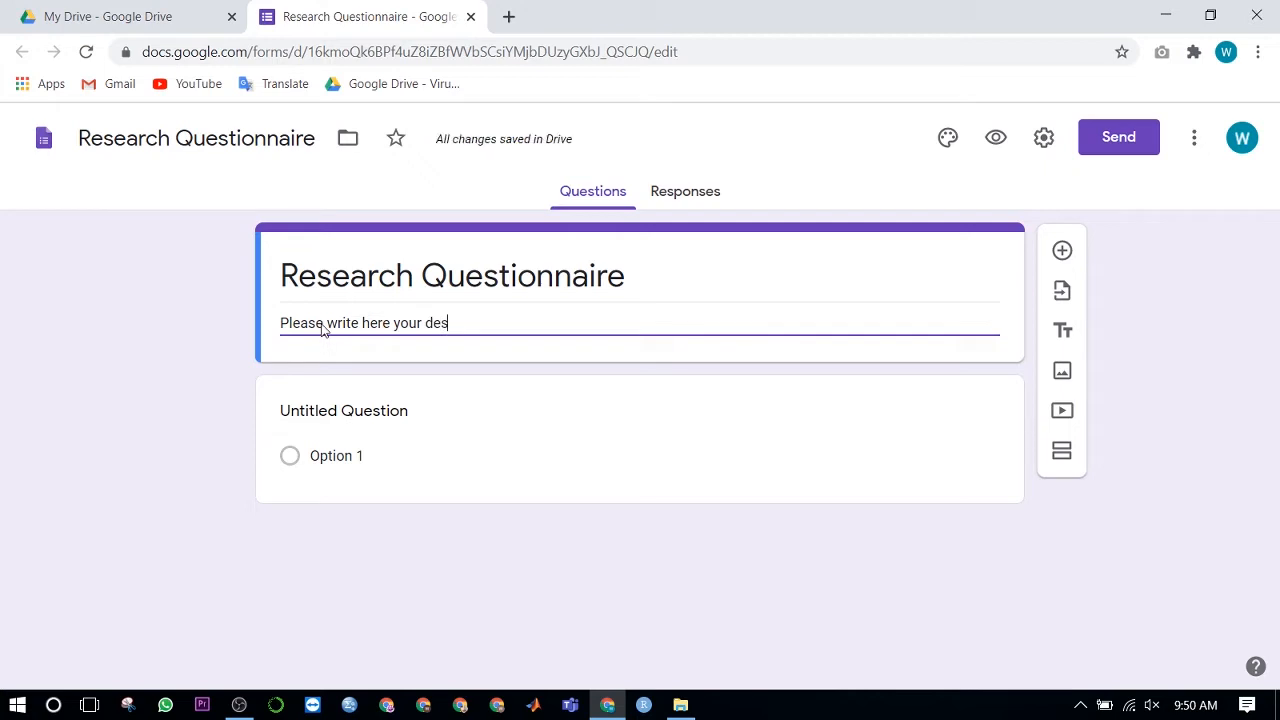
text(cript)
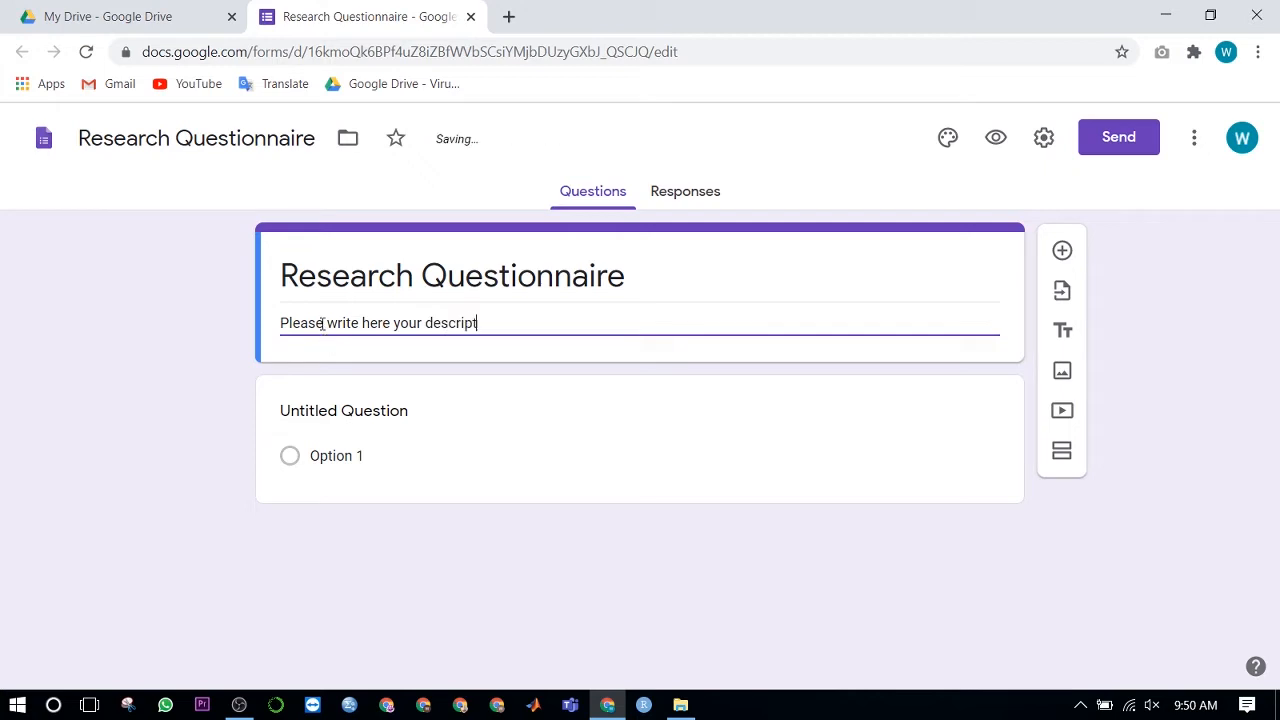
text(ion)
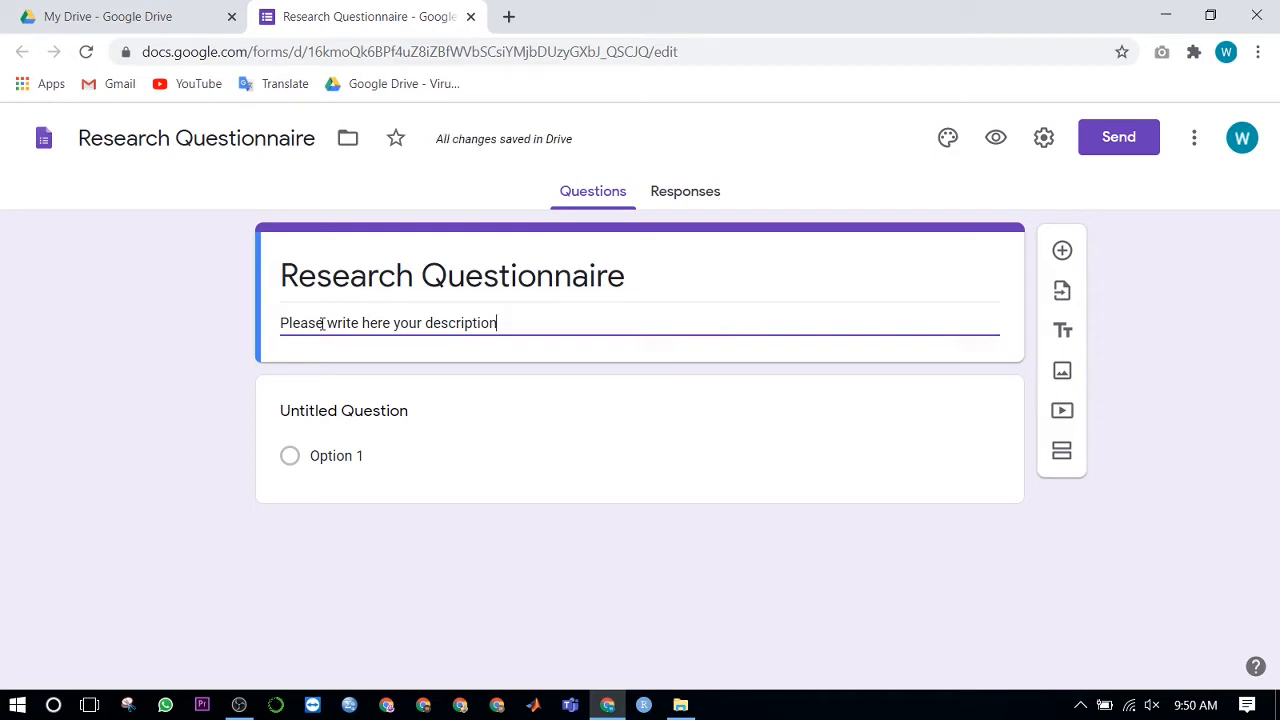
- Title the first question "Name", set its type to Short answer, and make it required
click(357, 411)
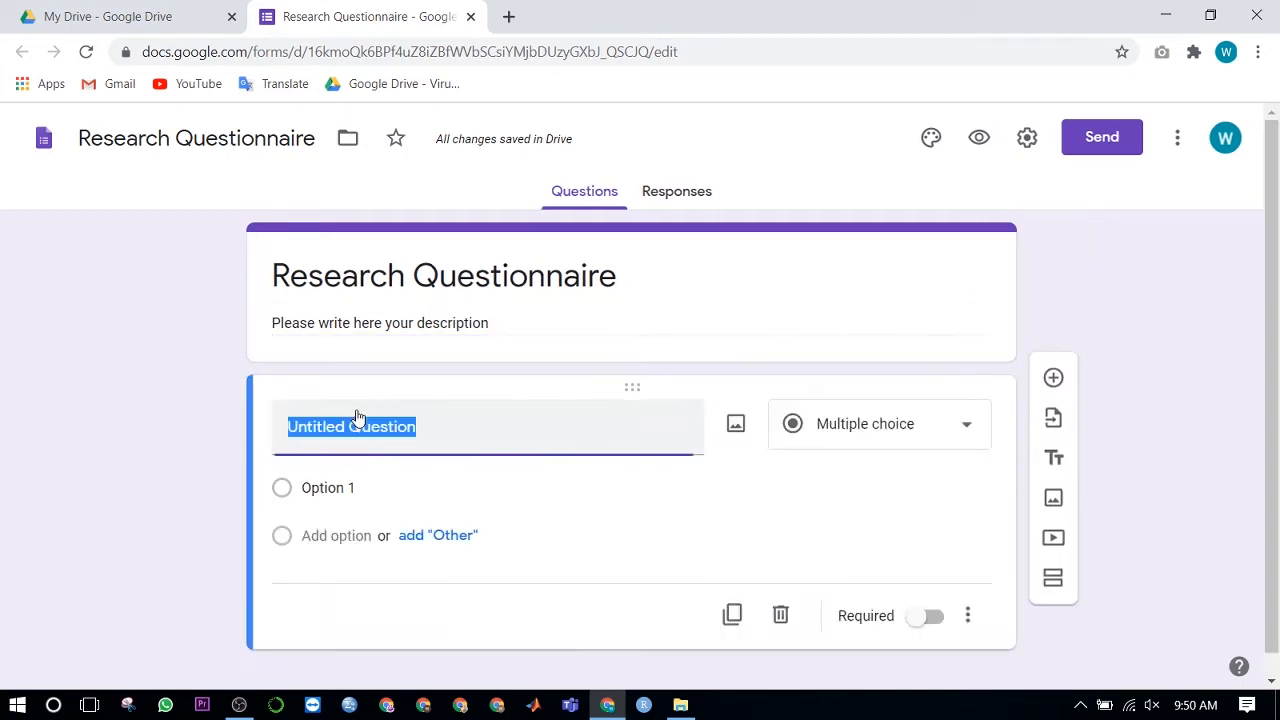
text(Namw)
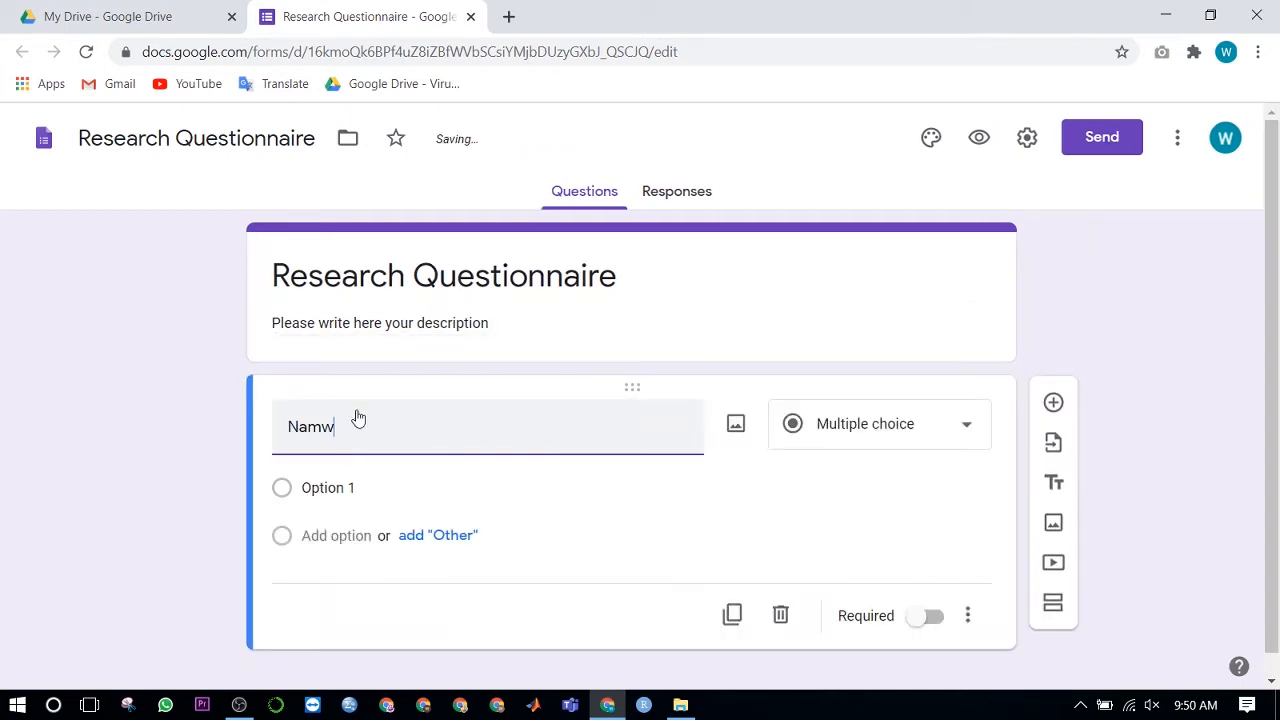
key(BackSpace)
text(e)
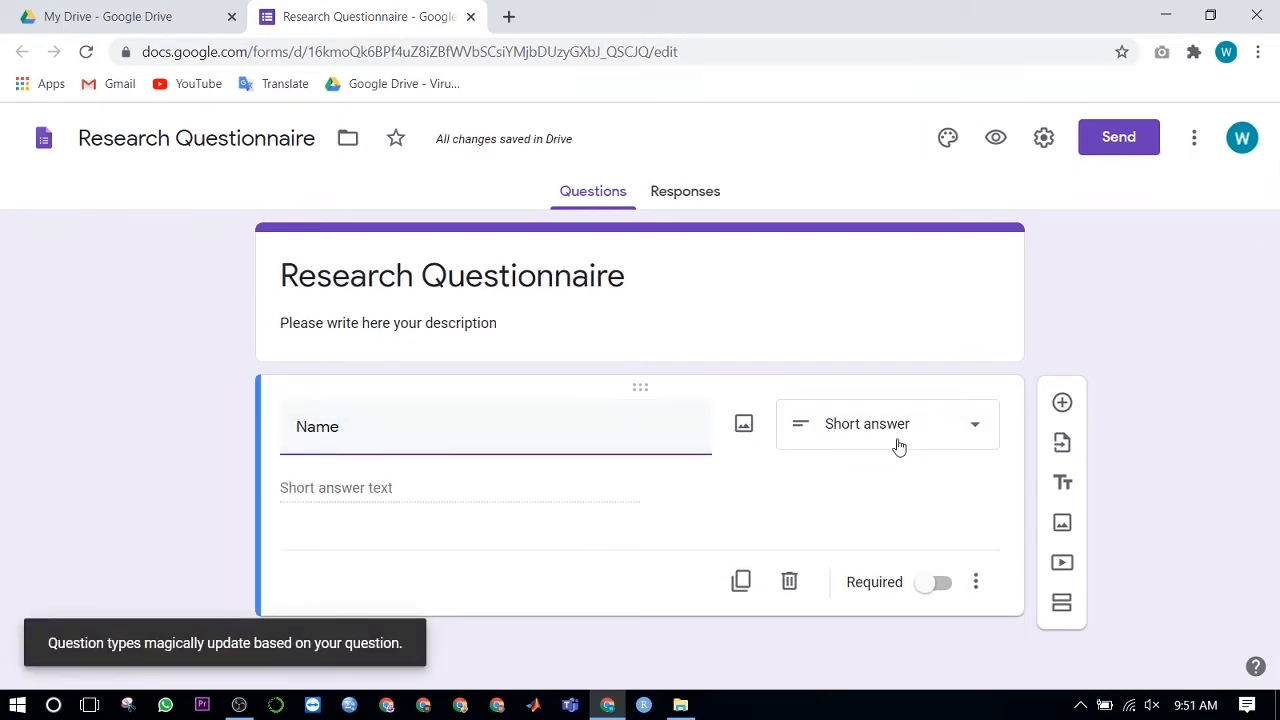
click(970, 436)
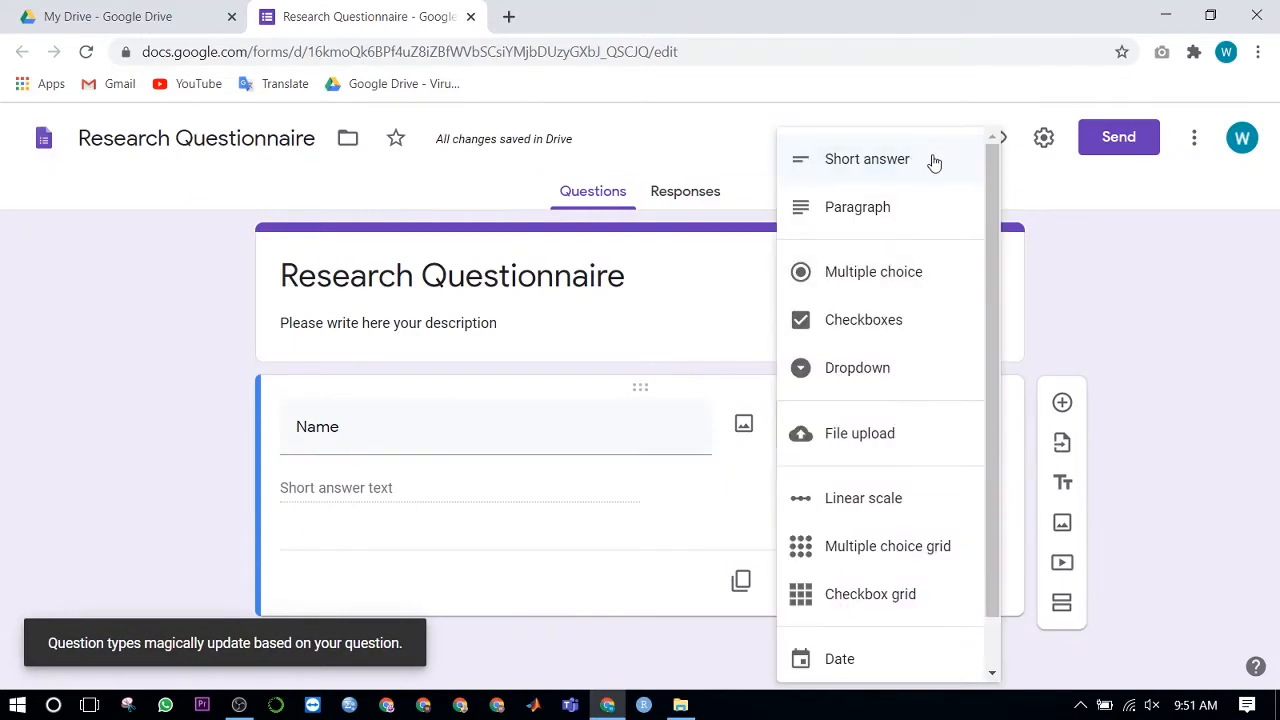
click(904, 171)
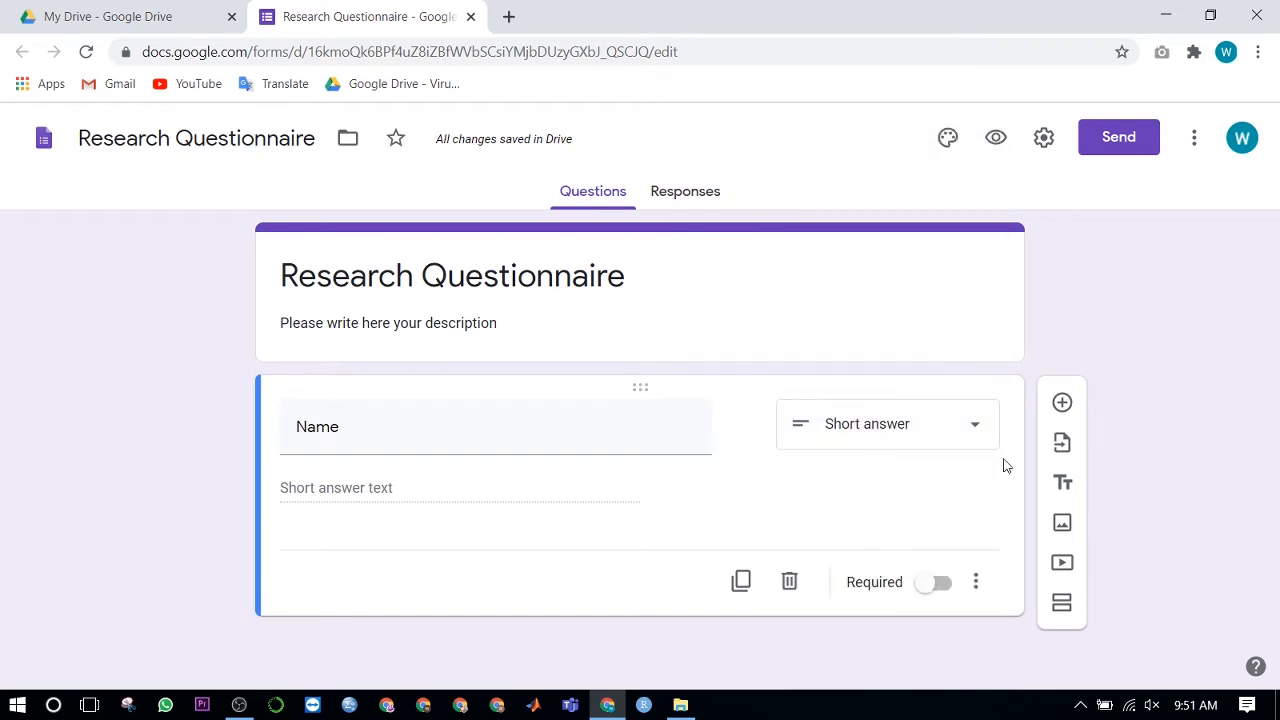
click(946, 590)
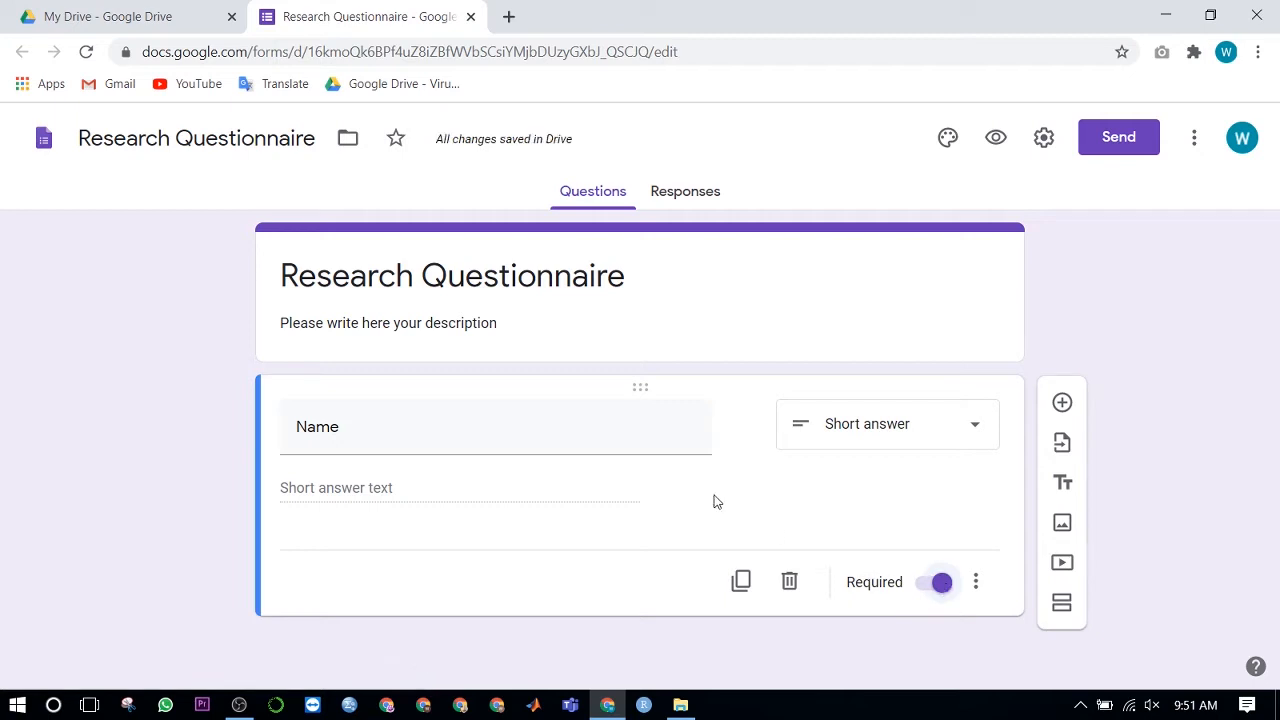
- Add a second question titled "Select course" with the Multiple choice type
click(1062, 404)
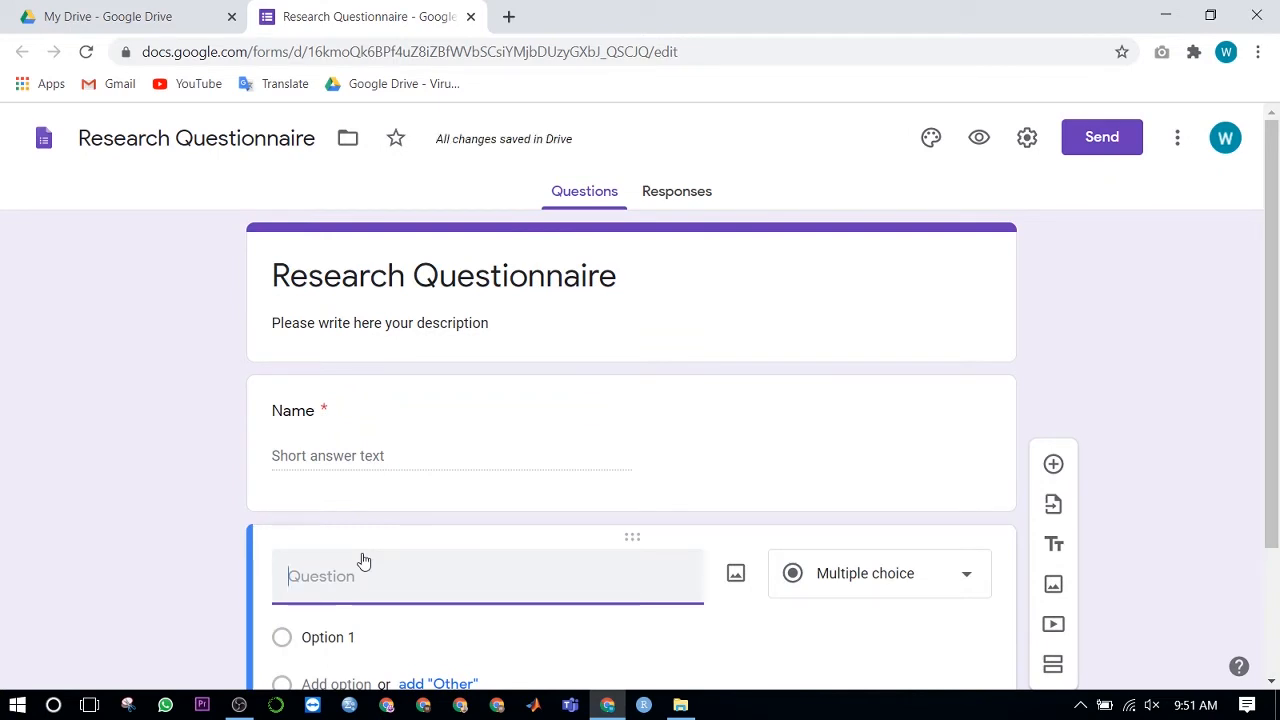
text(C)
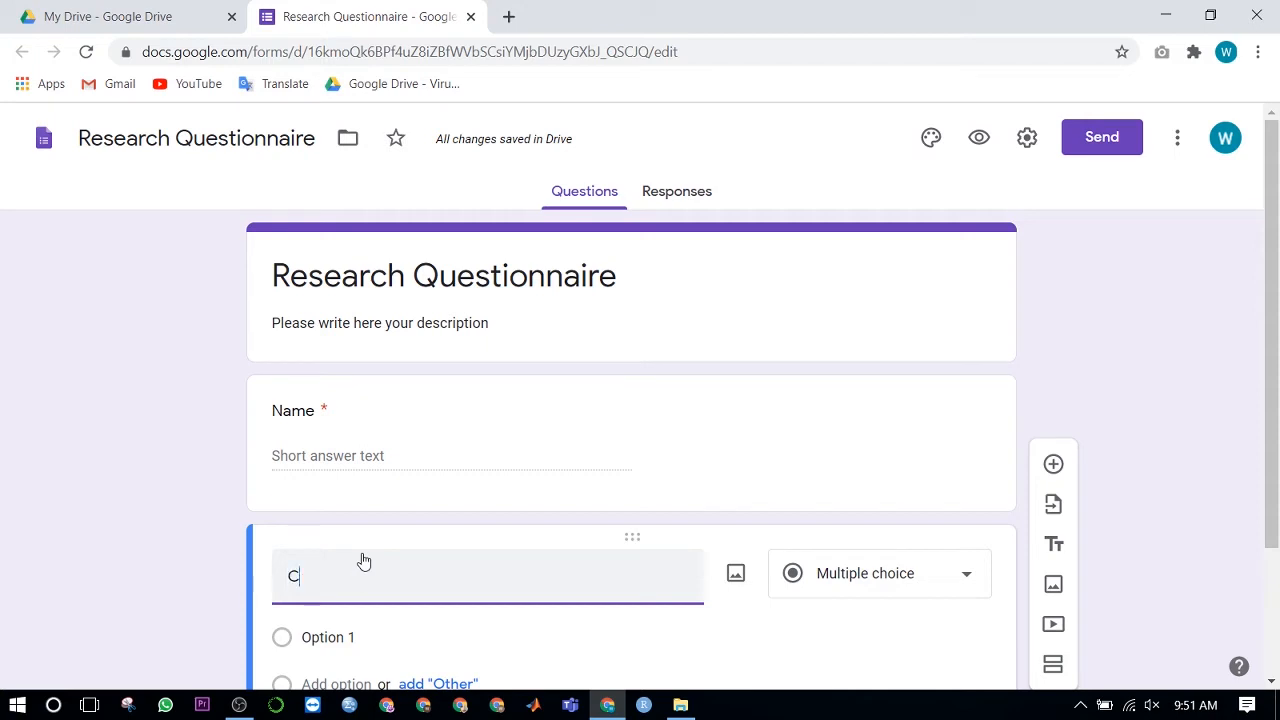
text(ourse)
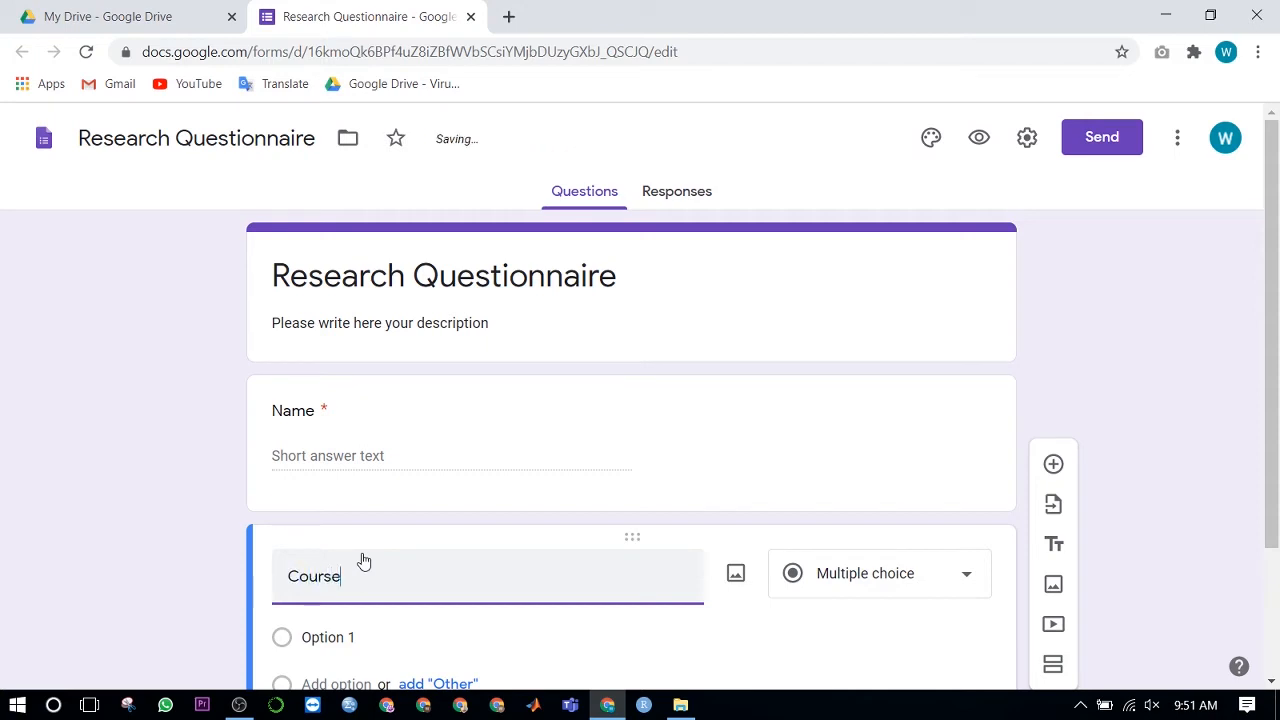
key(BackSpace)
key(BackSpace)
key(BackSpace)
key(BackSpace)
key(BackSpace)
key(BackSpace)
text(Select couse)
key(BackSpace)
key(BackSpace)
text(rse)
scroll(378, 553, down, 2)
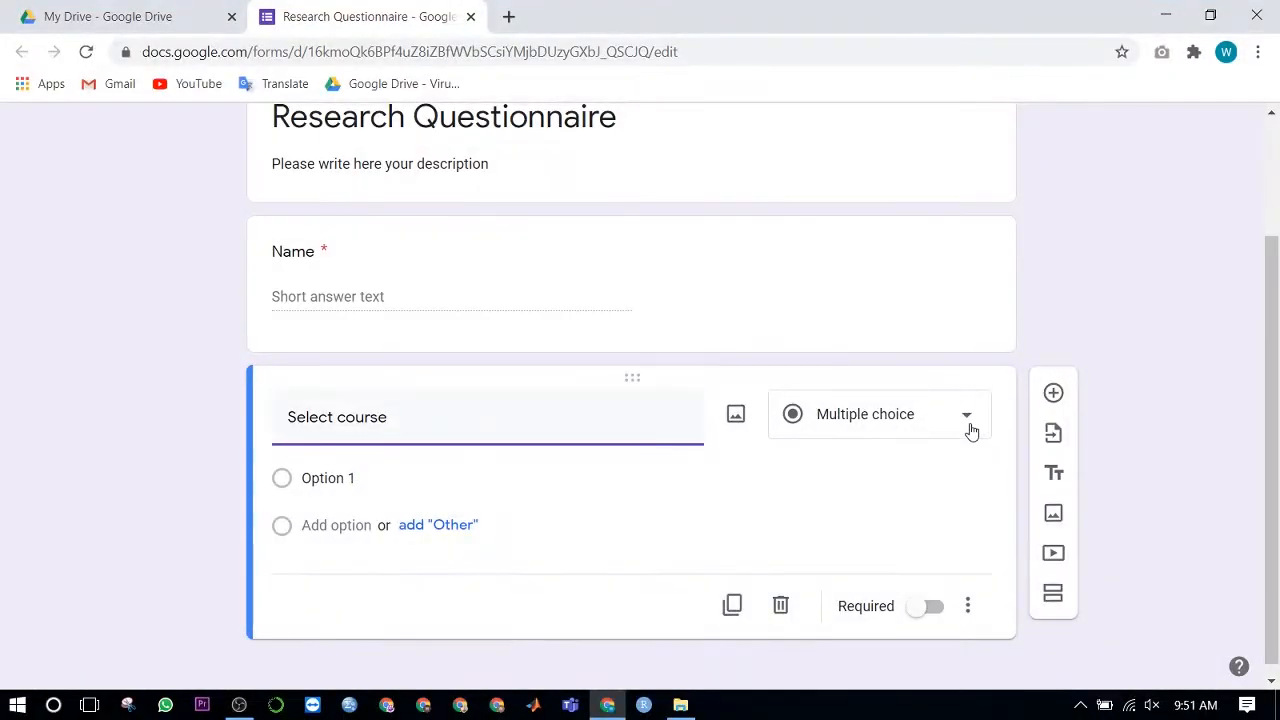
click(970, 426)
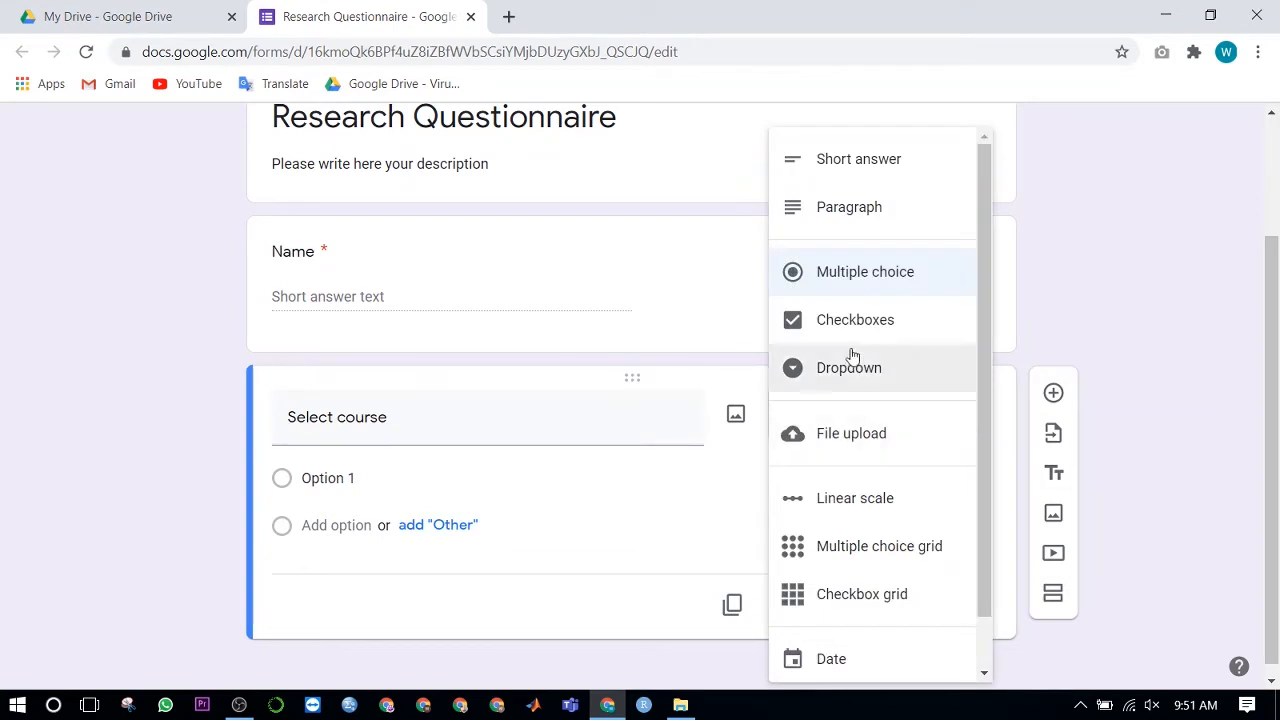
click(886, 290)
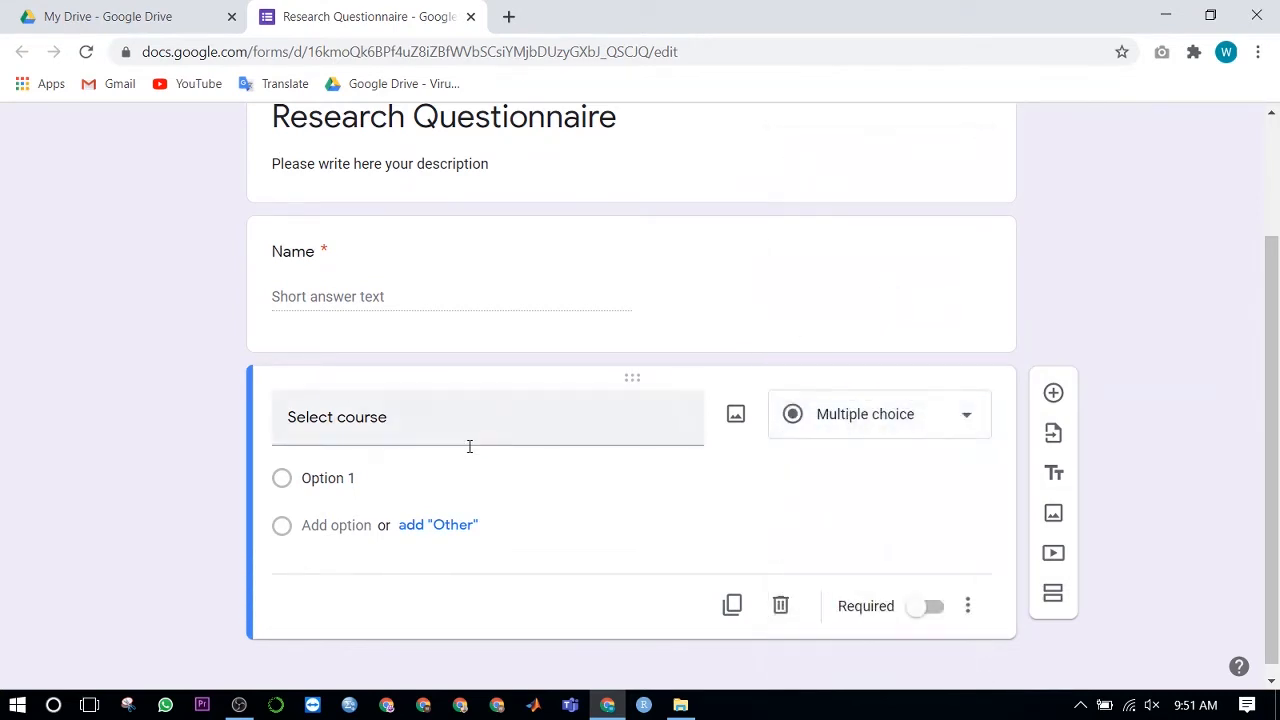
- Enter English, Science, Urdu and Statistics as the four answer options of the "Select course" question
click(314, 478)
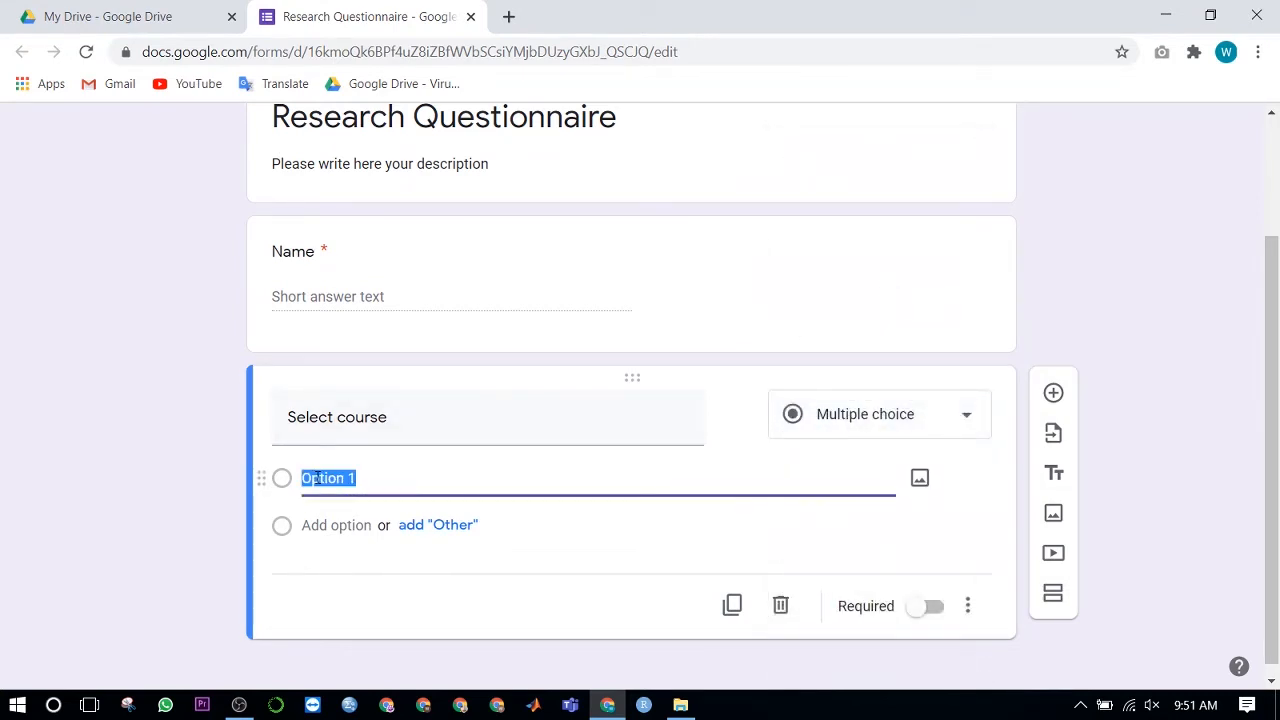
text(English)
key(Return)
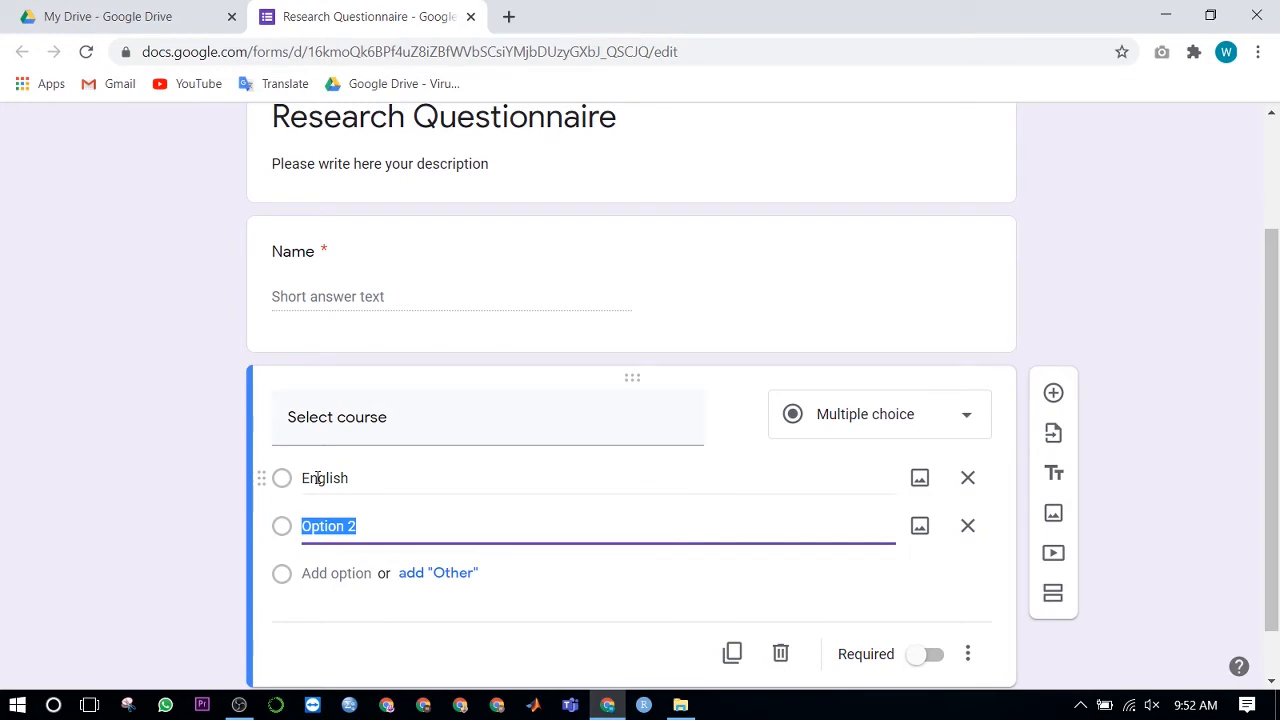
text(Sc)
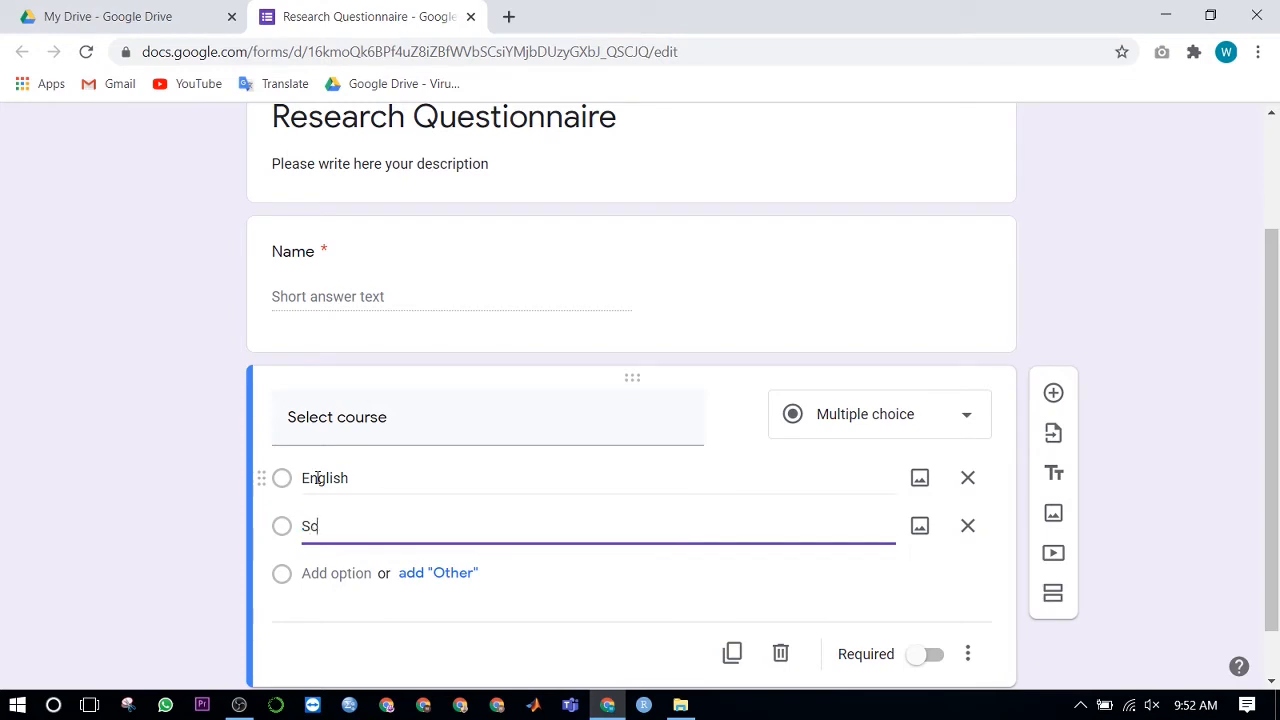
text(ience)
key(Return)
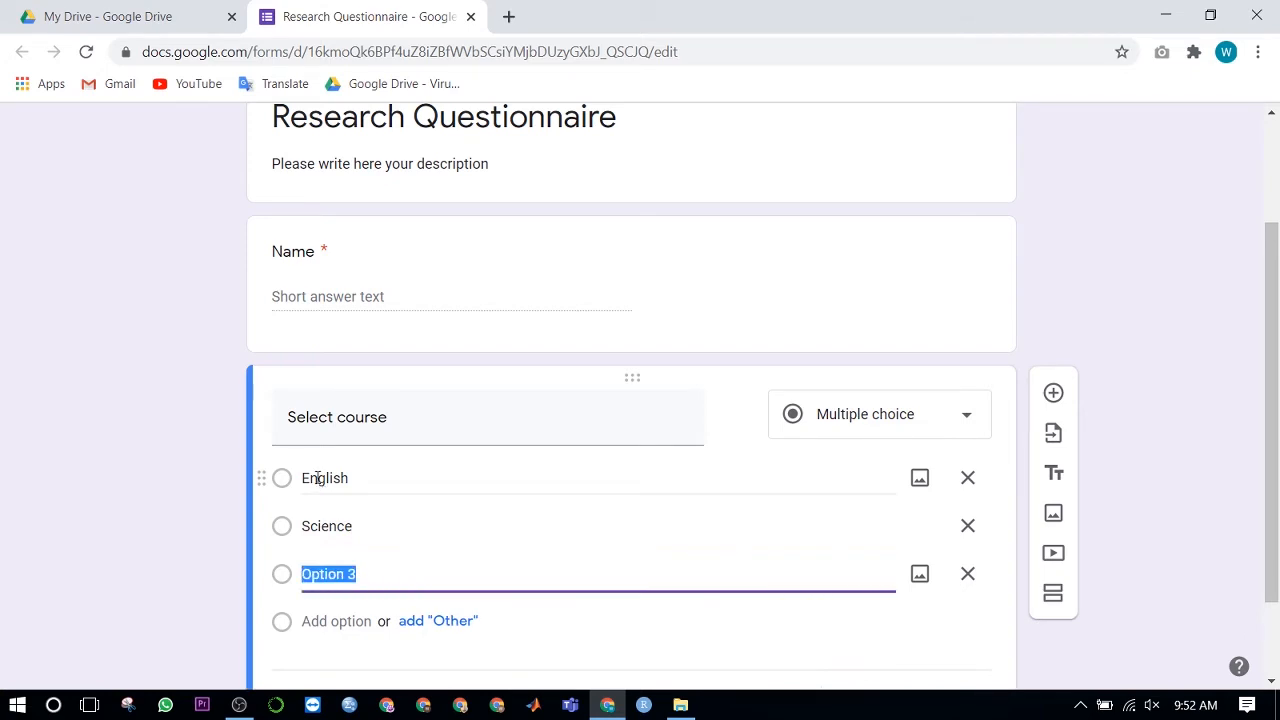
text(Urdu)
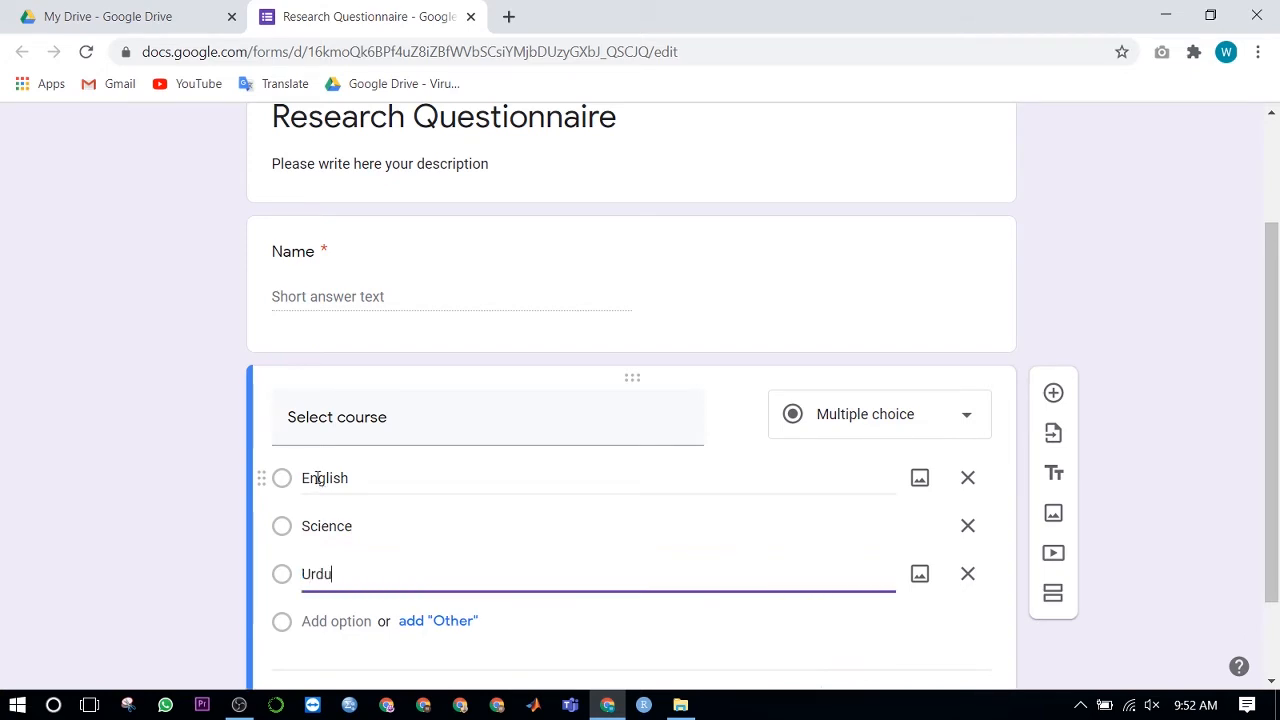
key(Return)
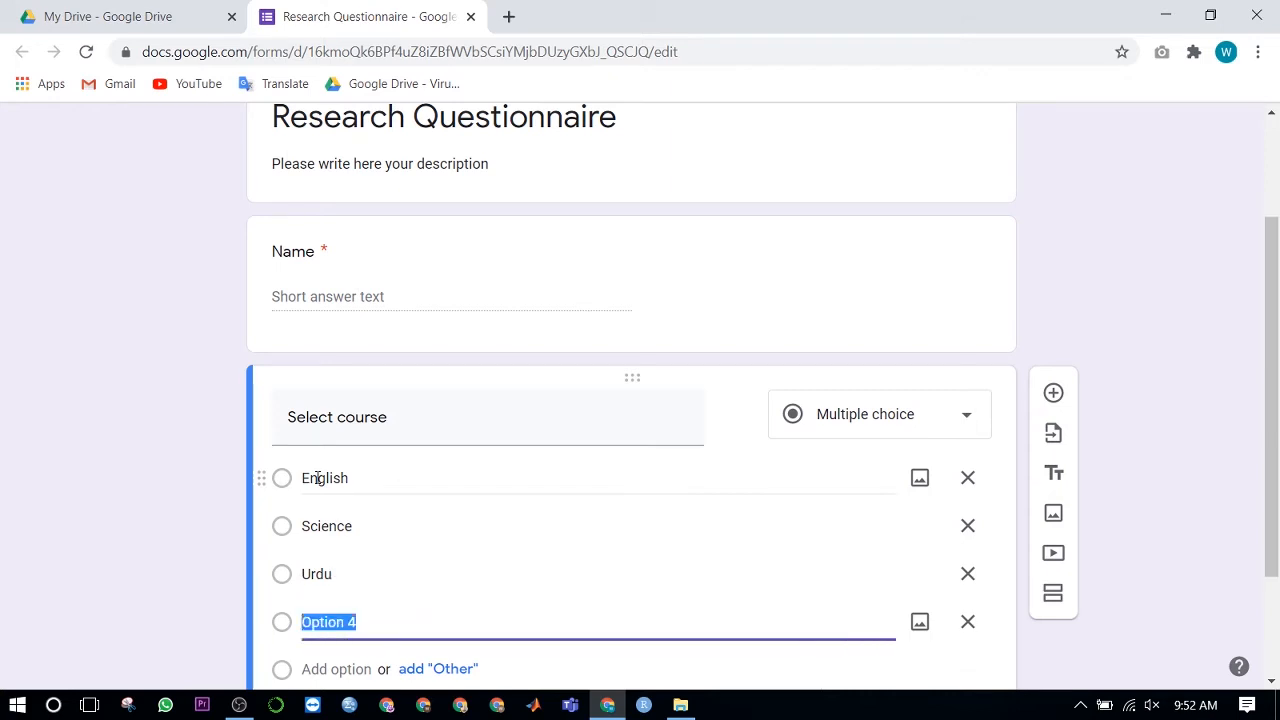
text(Sts)
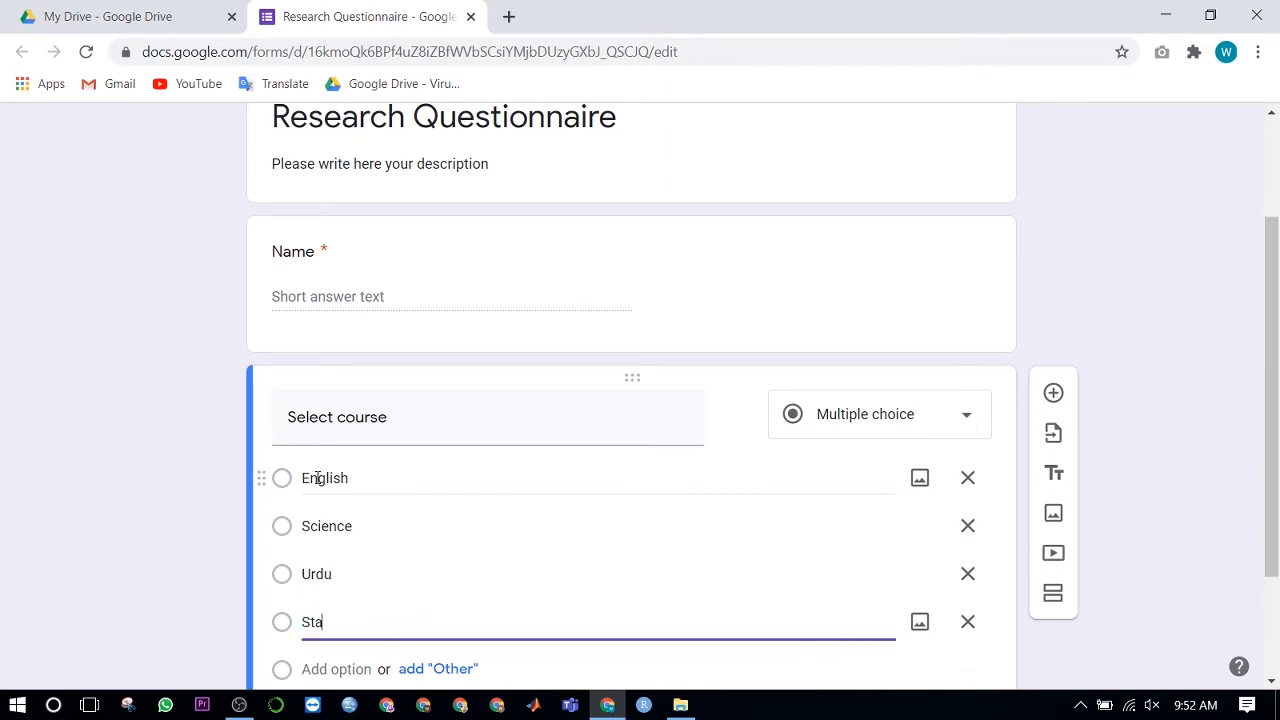
text(istics)
- Add an "Other" option to the "Select course" question and make the question required
scroll(481, 468, down, 1)
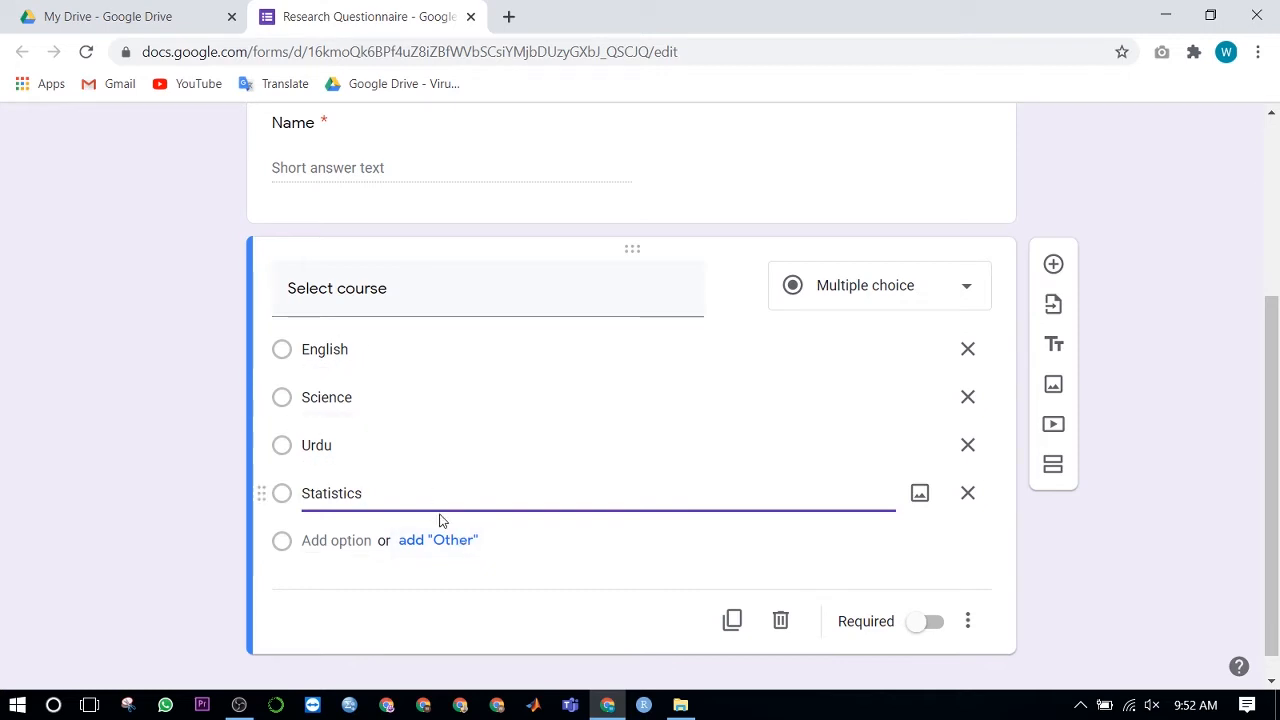
click(460, 545)
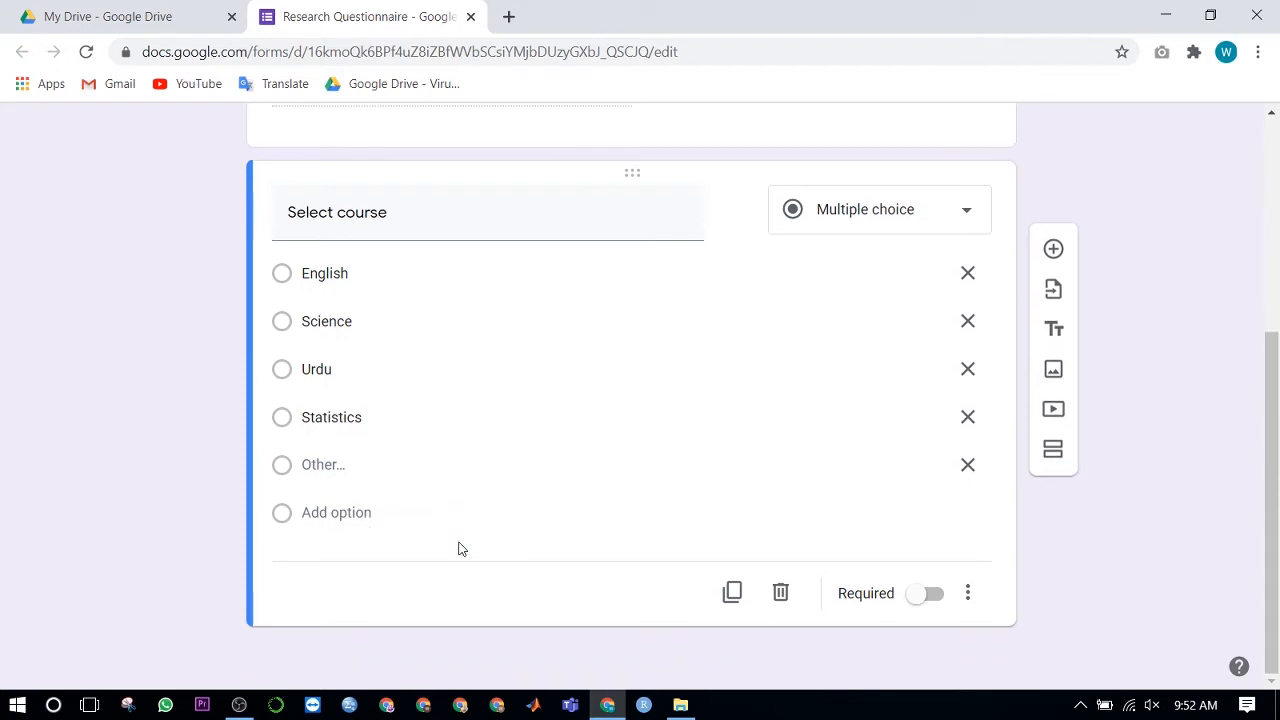
click(932, 595)
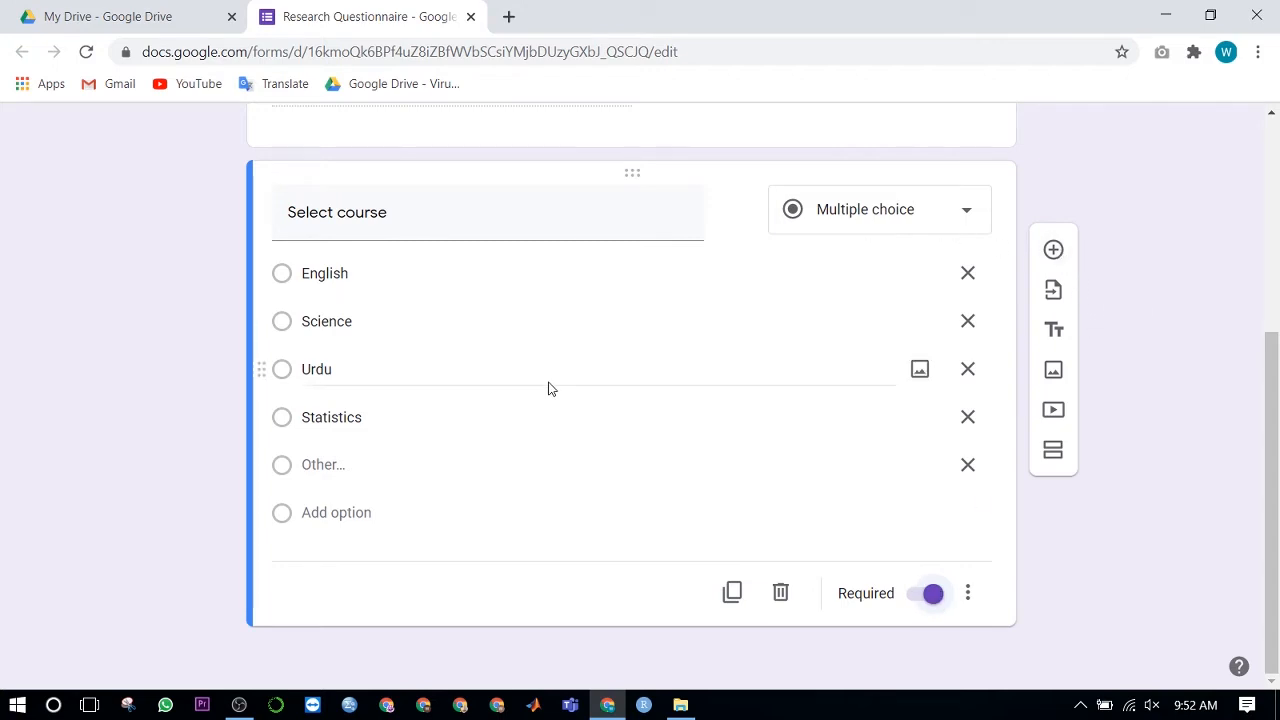
- Change the type of the "Select course" question to Checkboxes
click(966, 212)
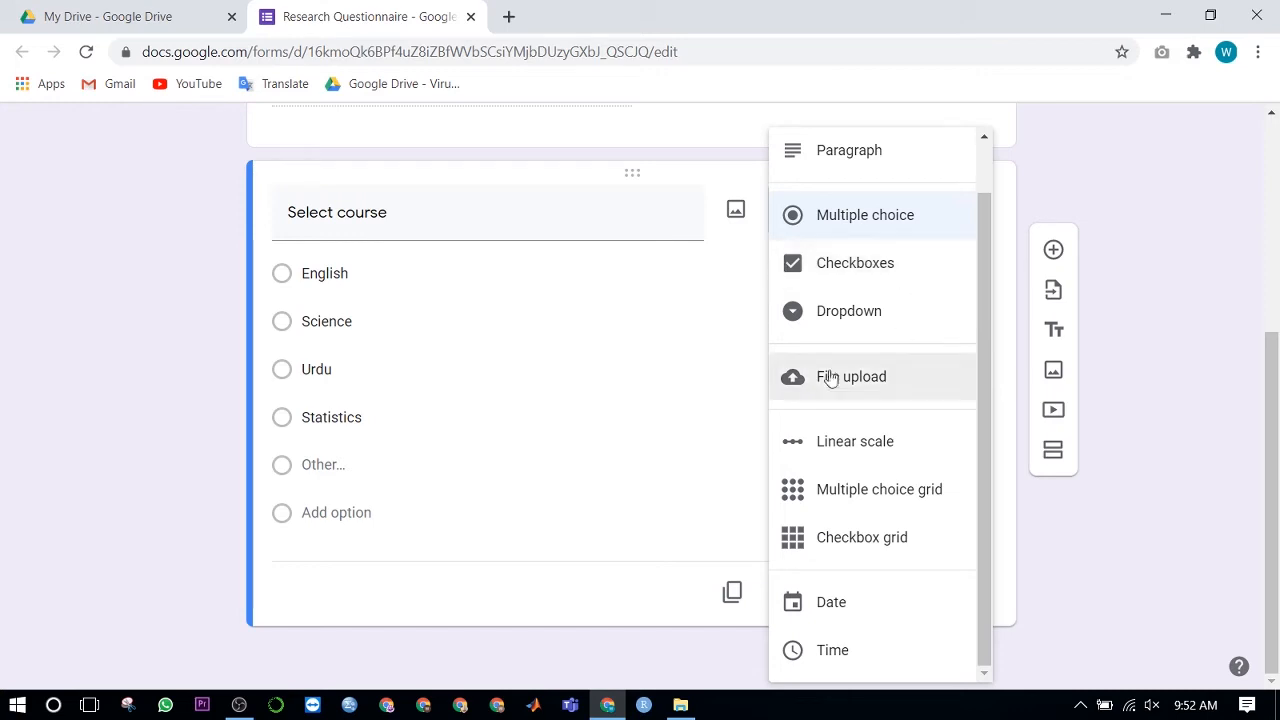
click(834, 263)
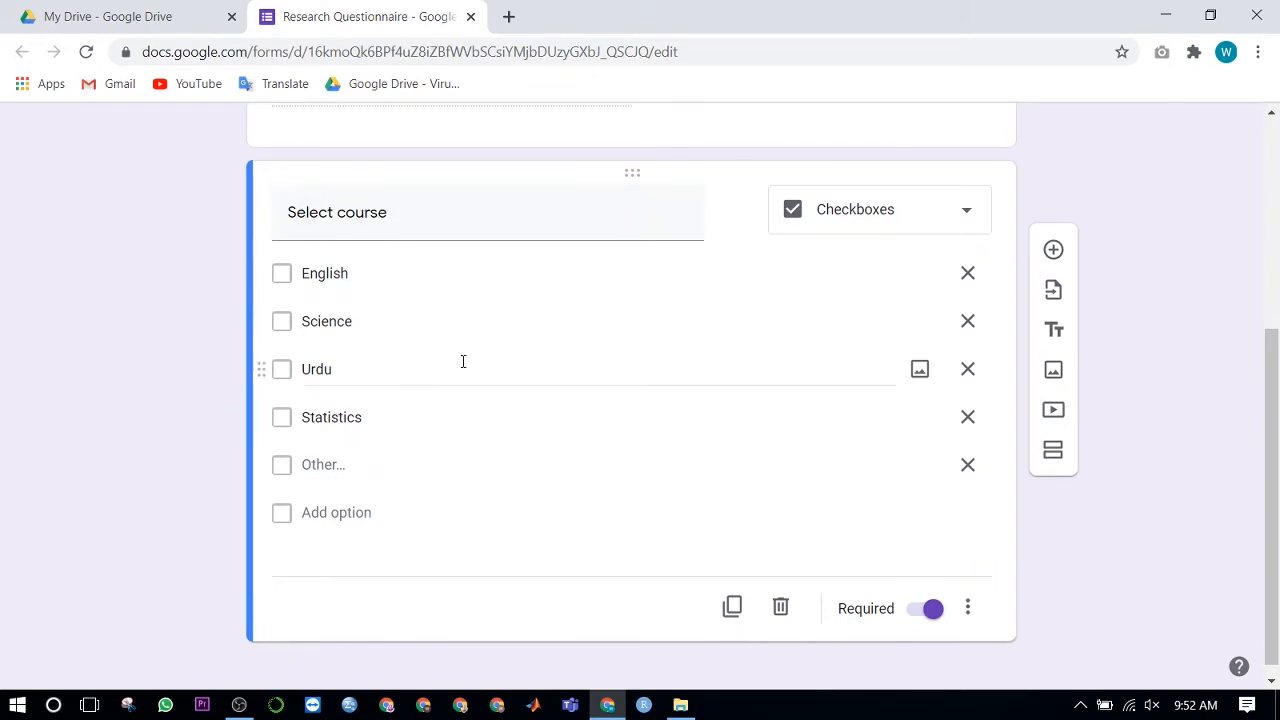
click(965, 216)
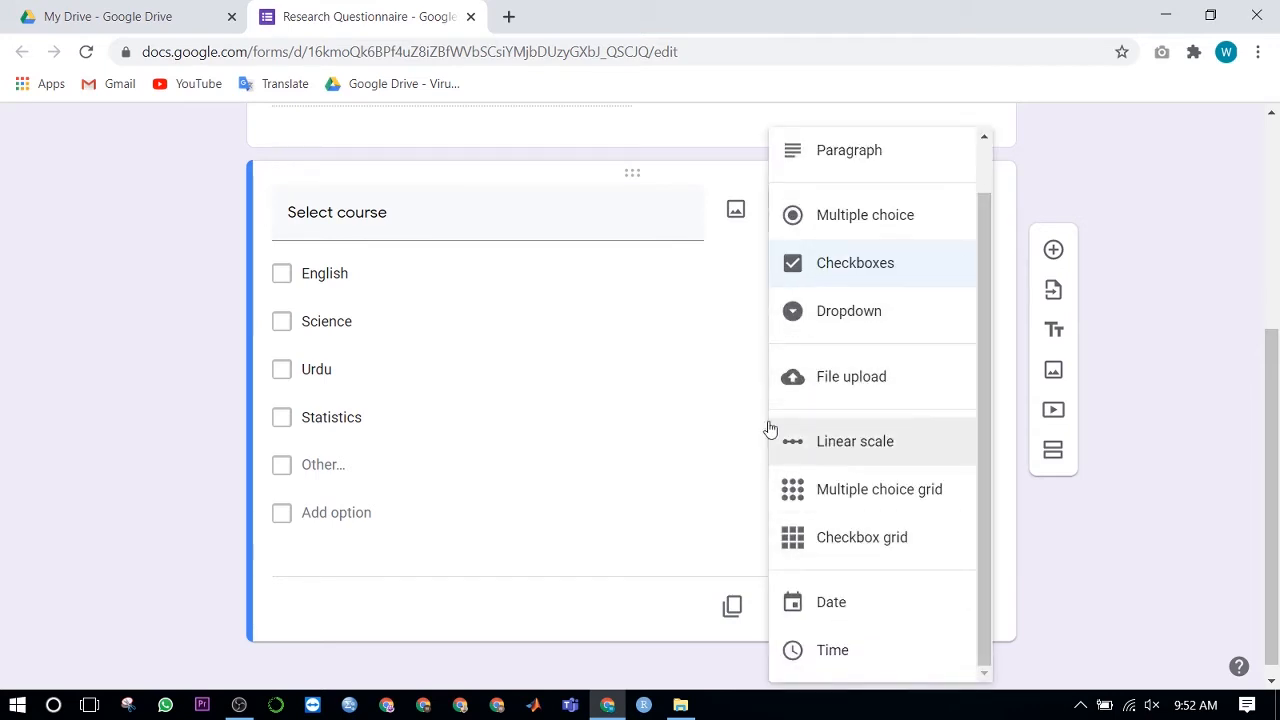
click(717, 403)
- Add a third question, try the Dropdown type, and set it to File upload, accepting respondent uploads to Drive
click(1050, 249)
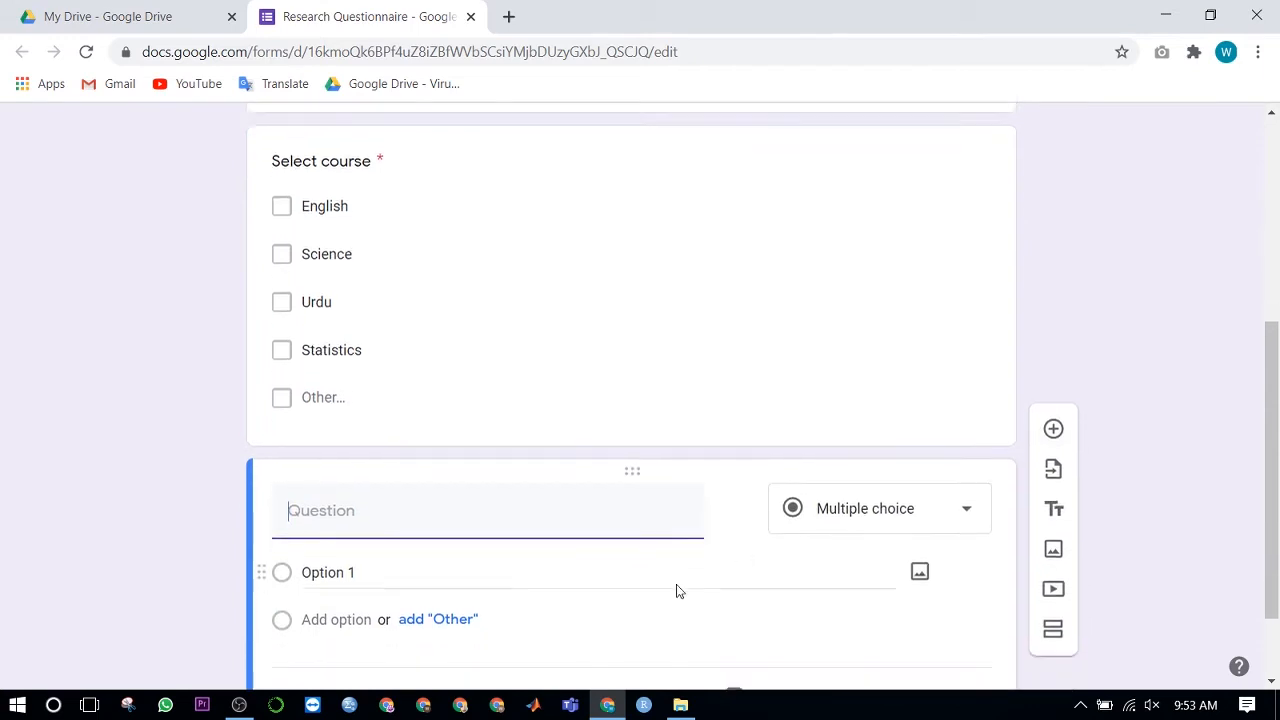
click(968, 453)
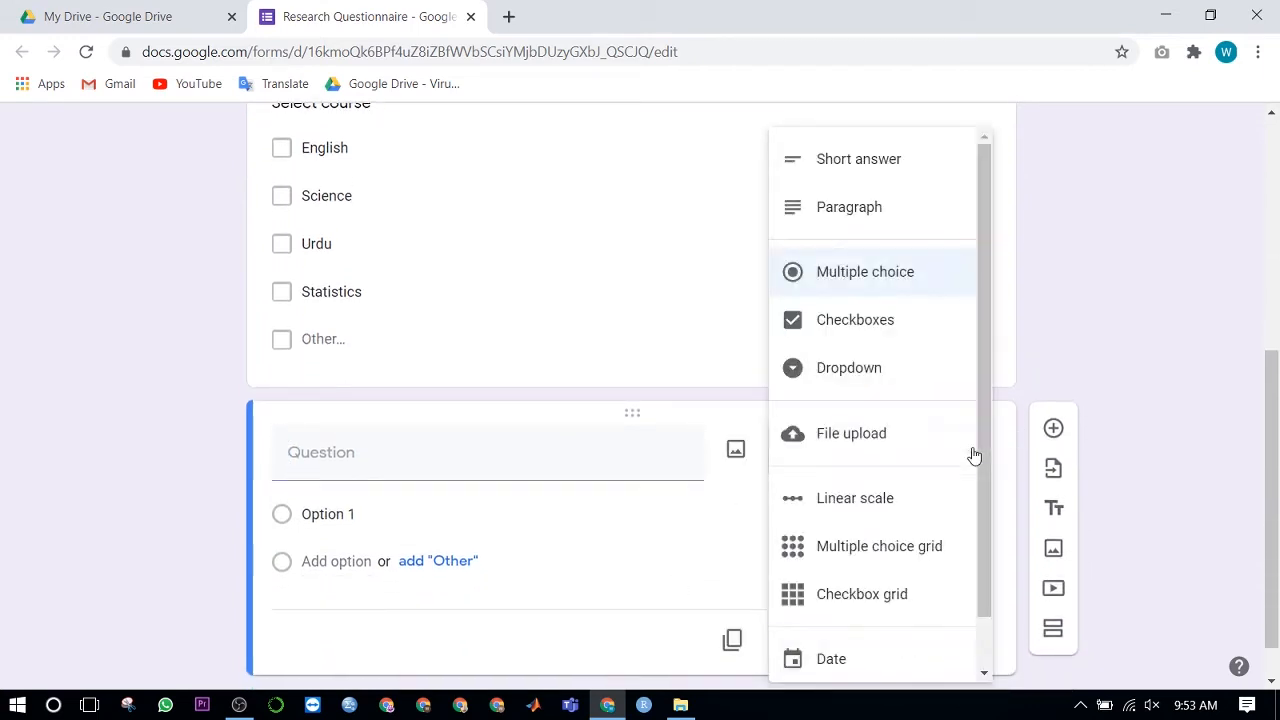
click(834, 381)
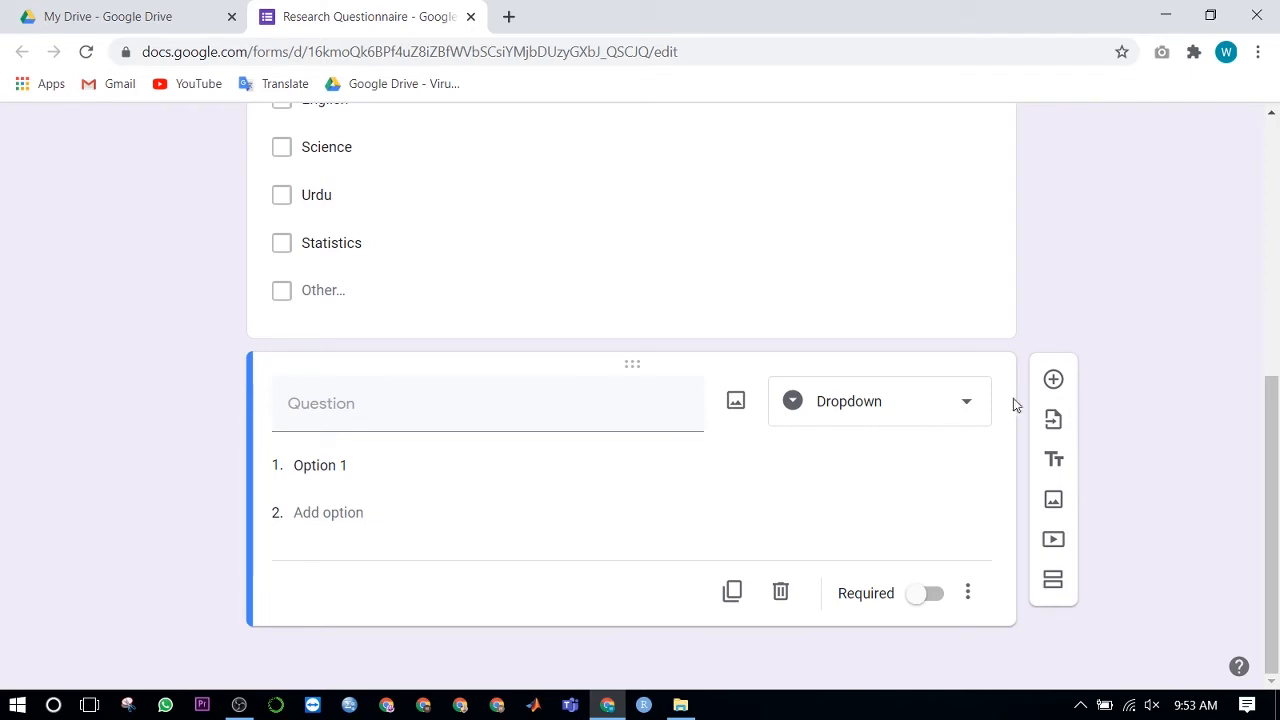
click(972, 412)
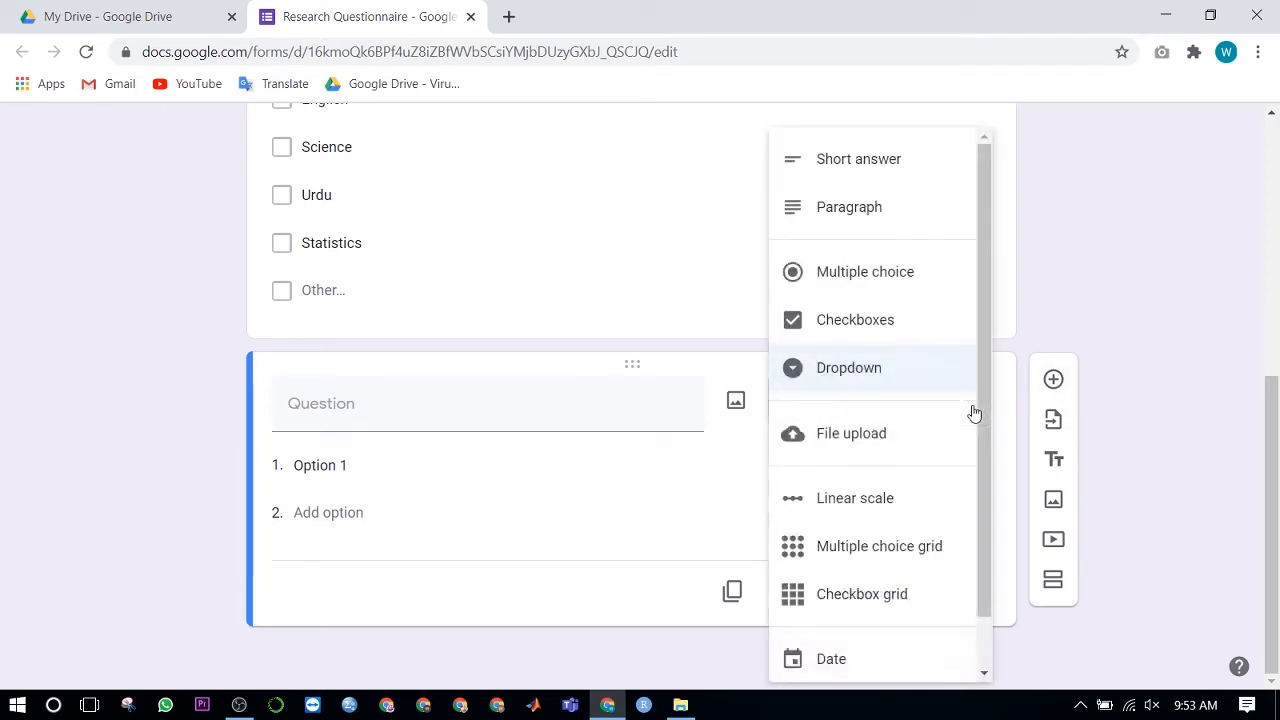
click(866, 446)
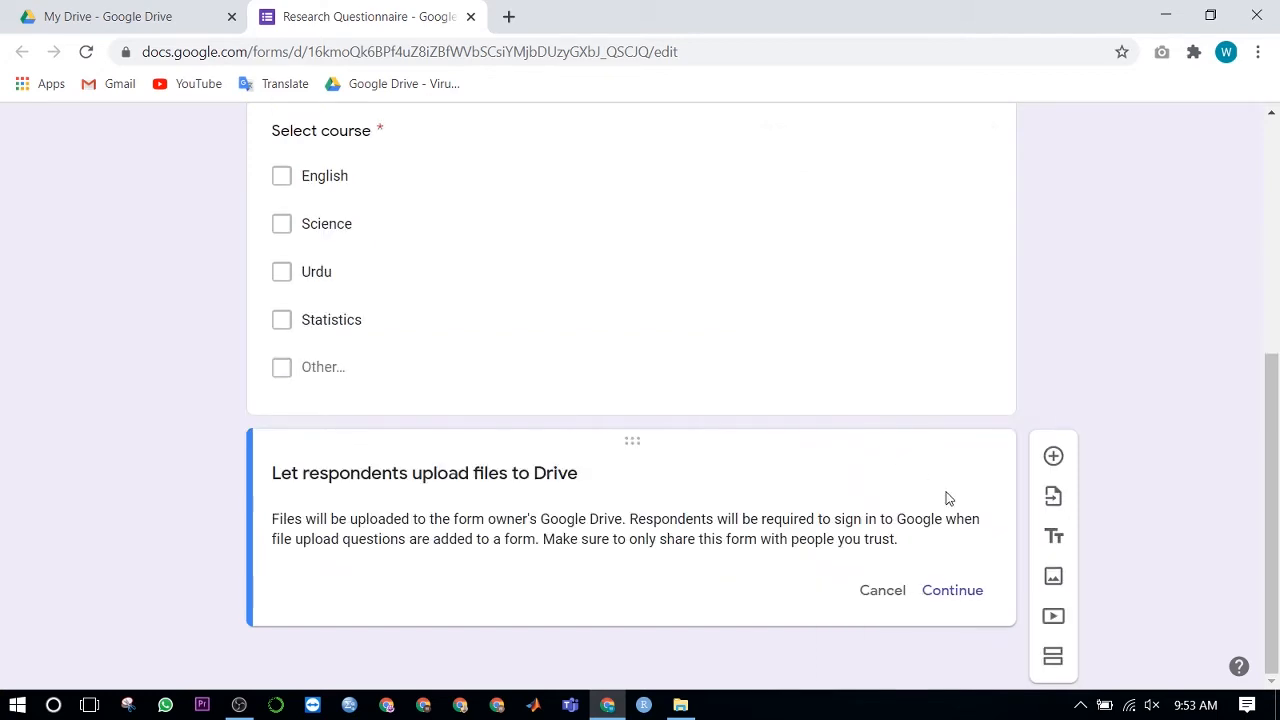
click(952, 590)
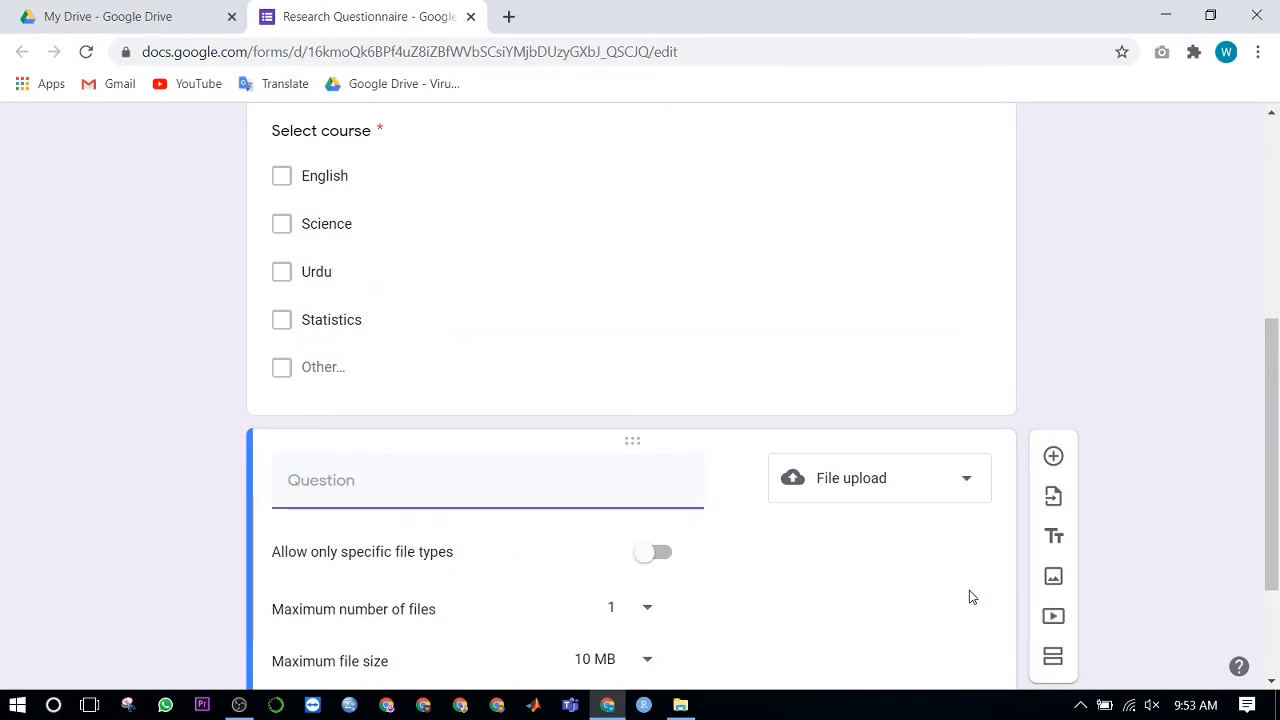
- Examine the file upload question's choices for specific file types, maximum number of files and maximum file size
scroll(972, 597, down, 2)
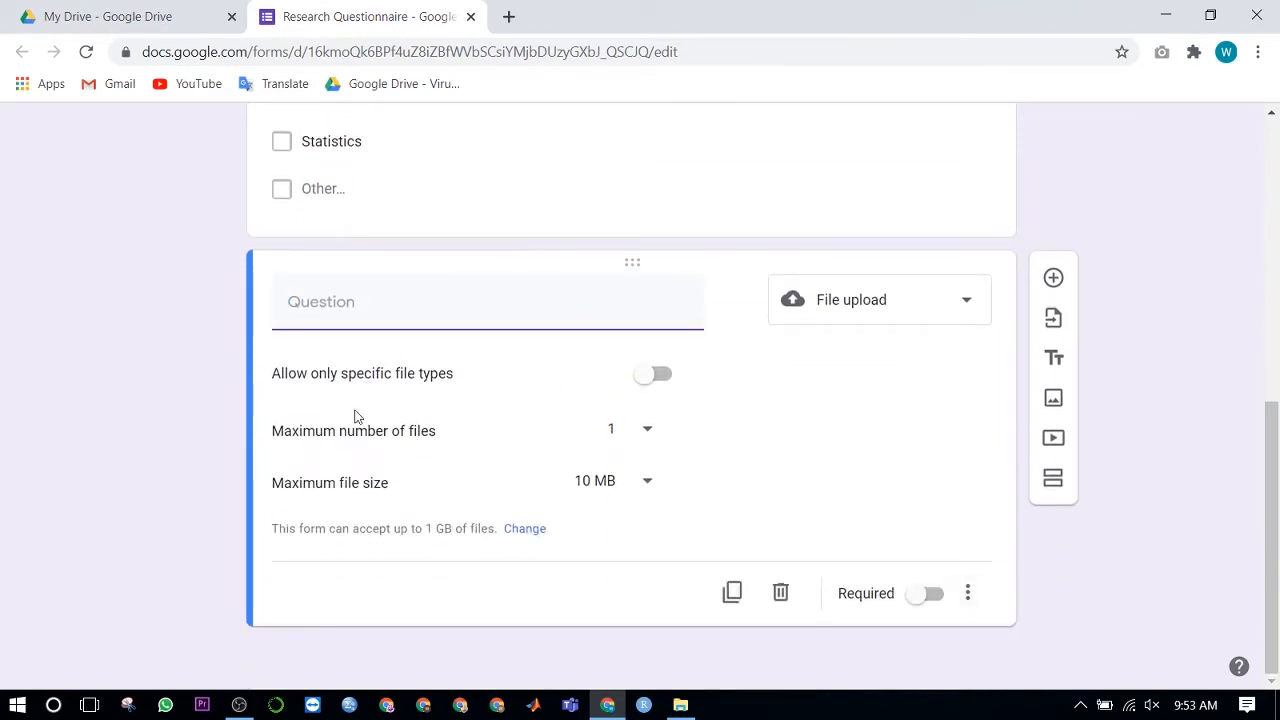
click(662, 376)
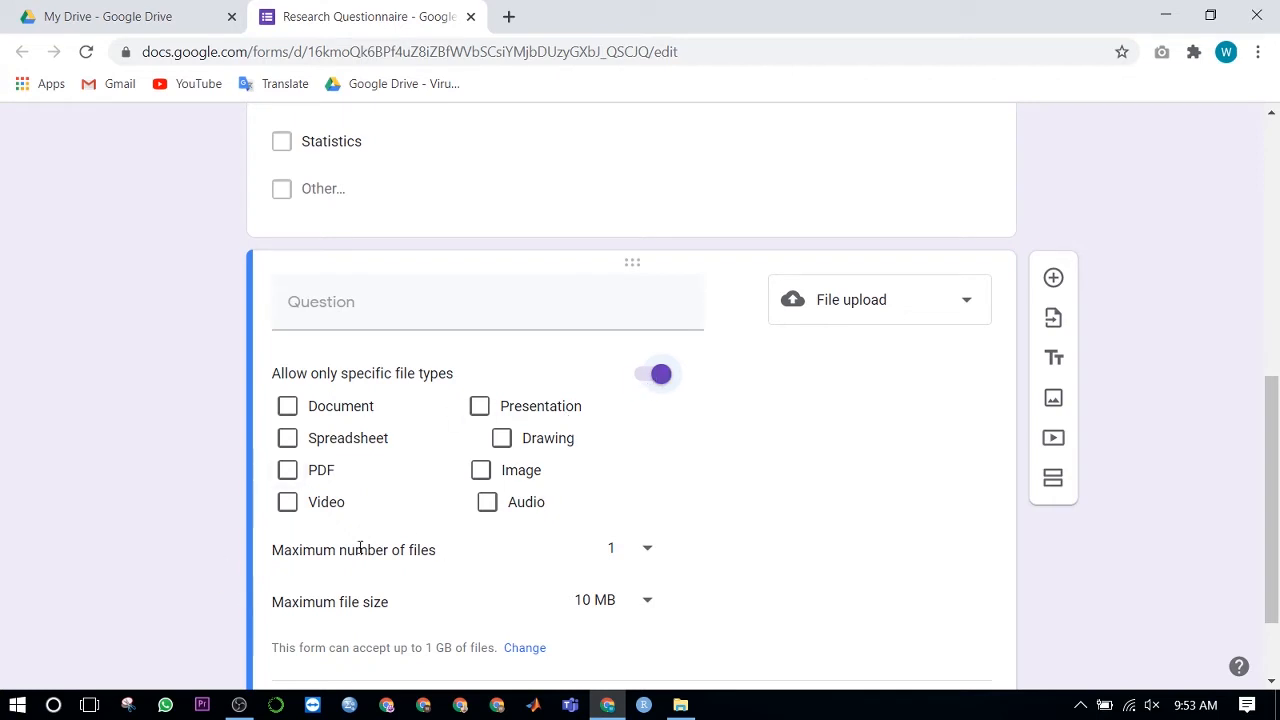
click(652, 375)
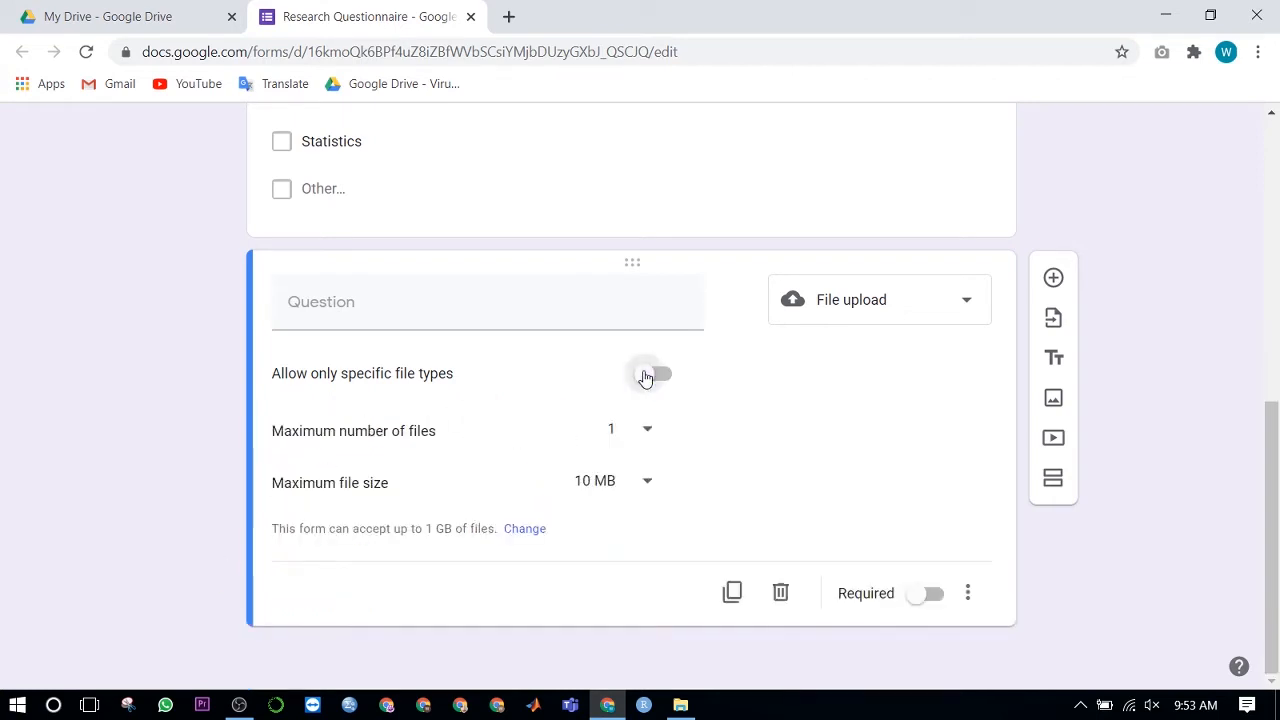
click(648, 432)
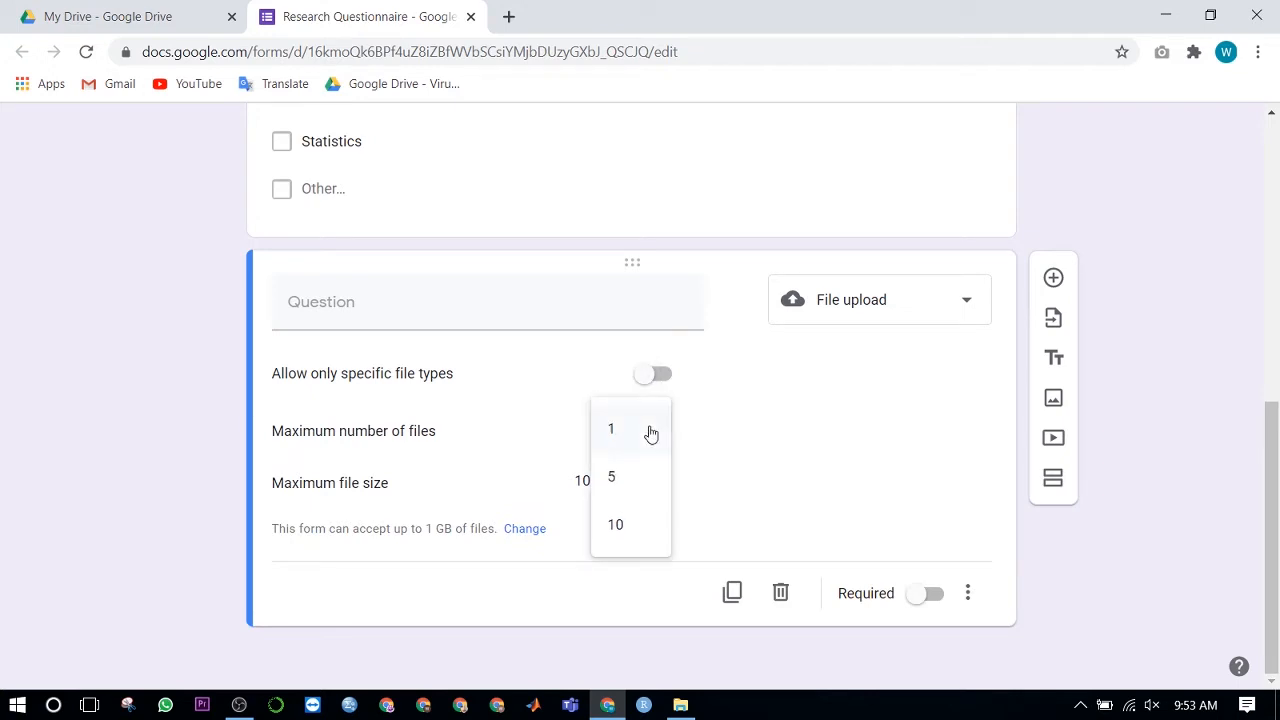
click(738, 502)
click(652, 487)
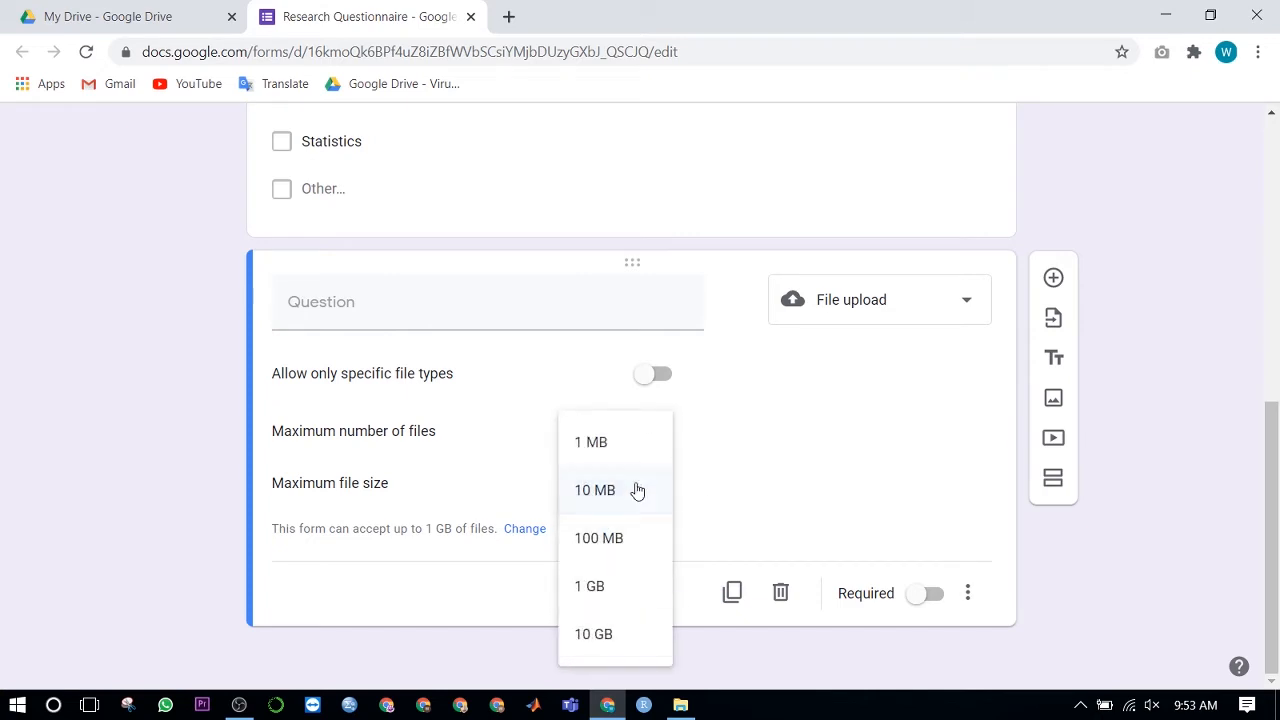
click(825, 448)
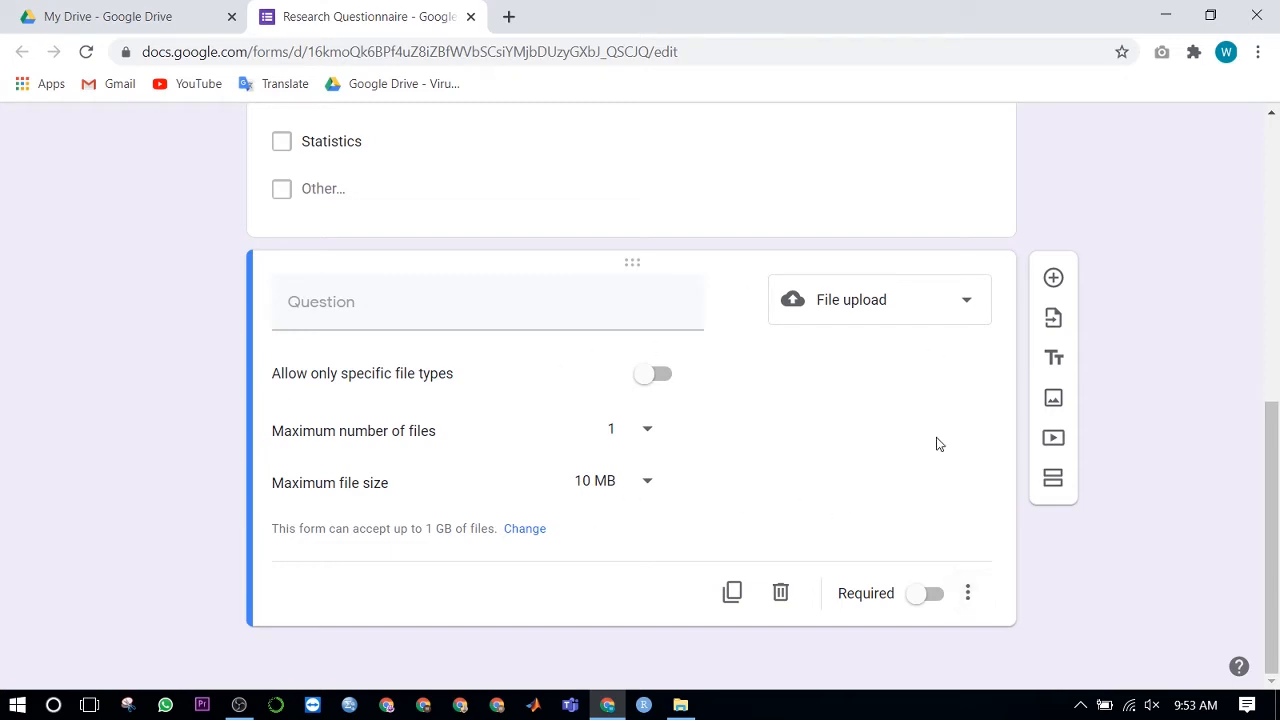
scroll(897, 397, up, 1)
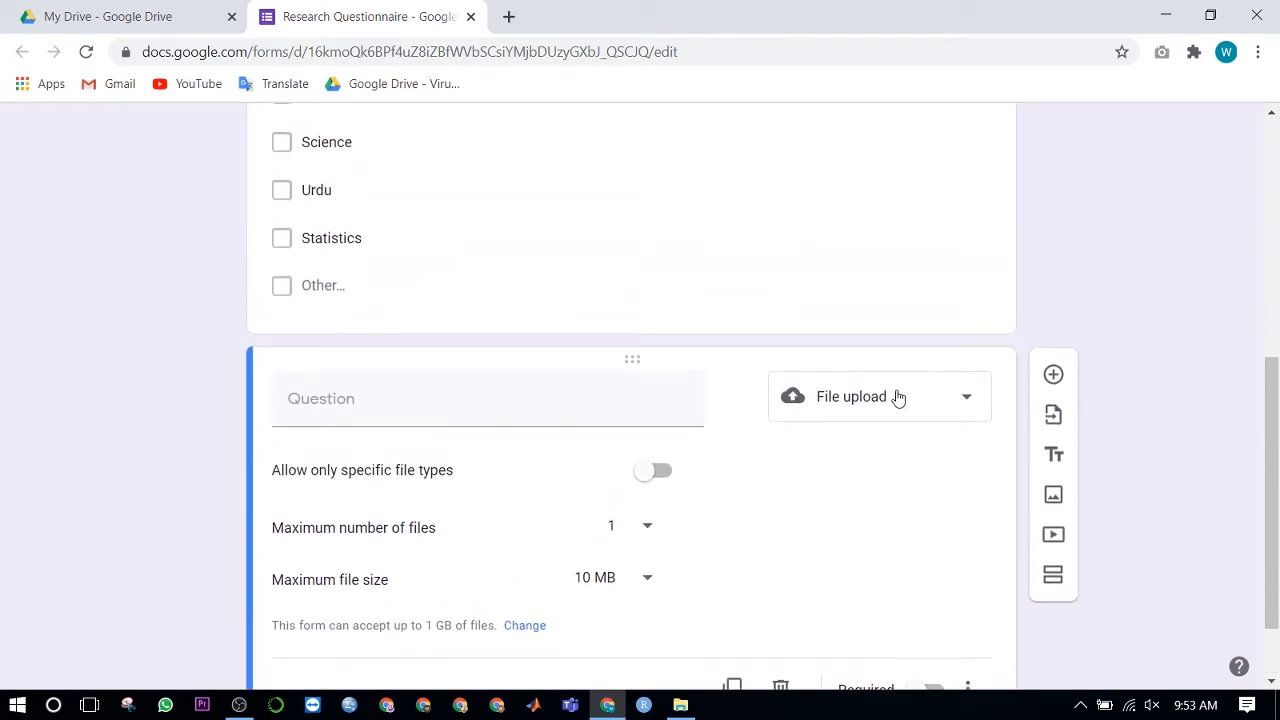
scroll(894, 397, down, 1)
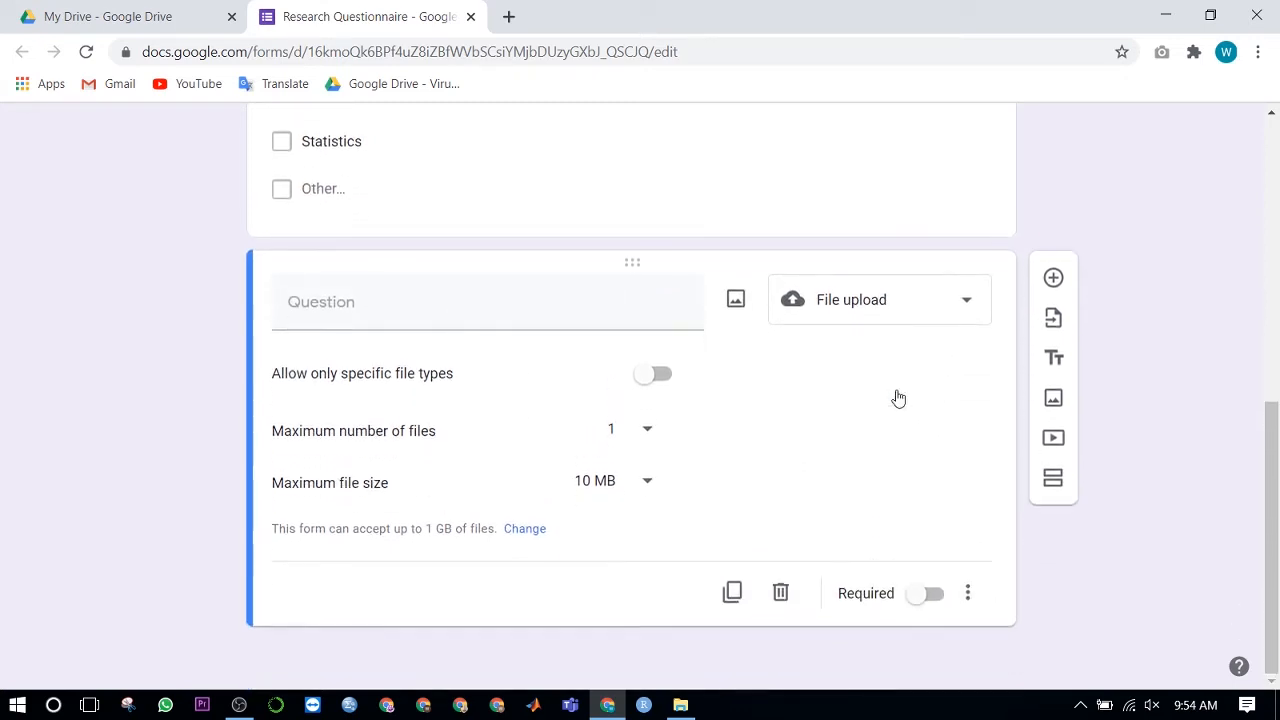
- Add a fourth question below the file upload question and set its type to Linear scale
click(1055, 279)
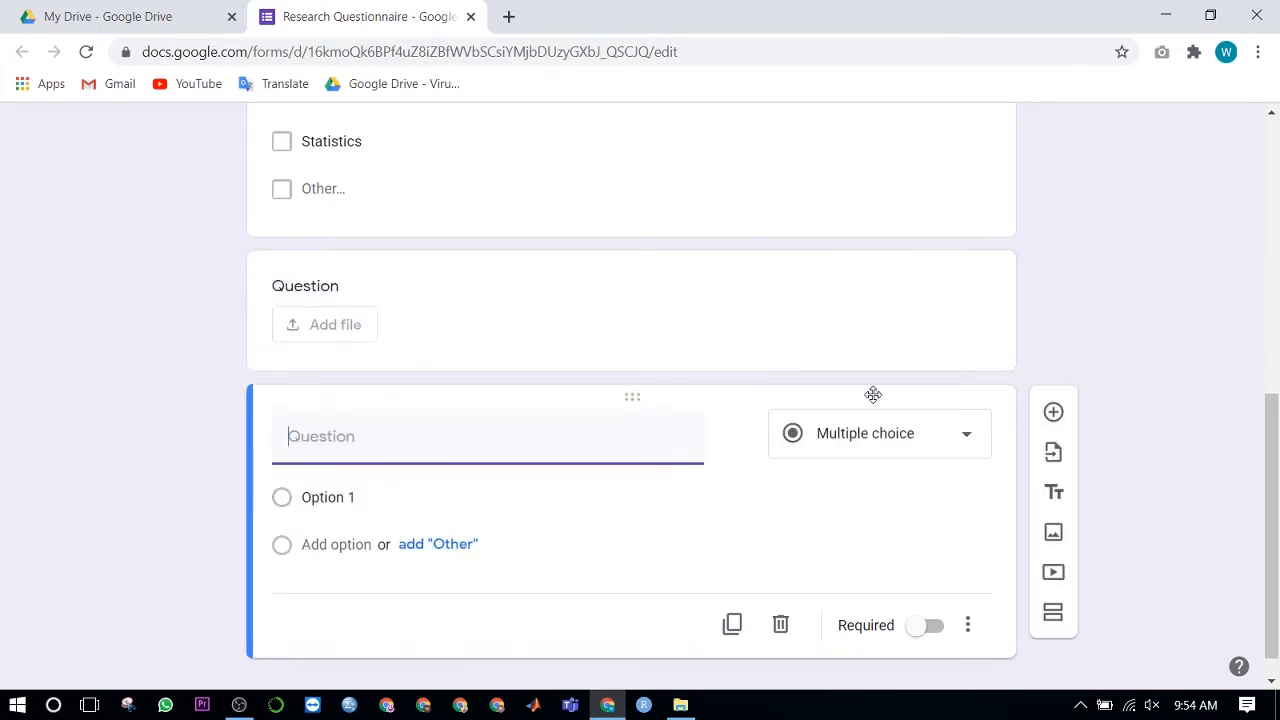
click(966, 440)
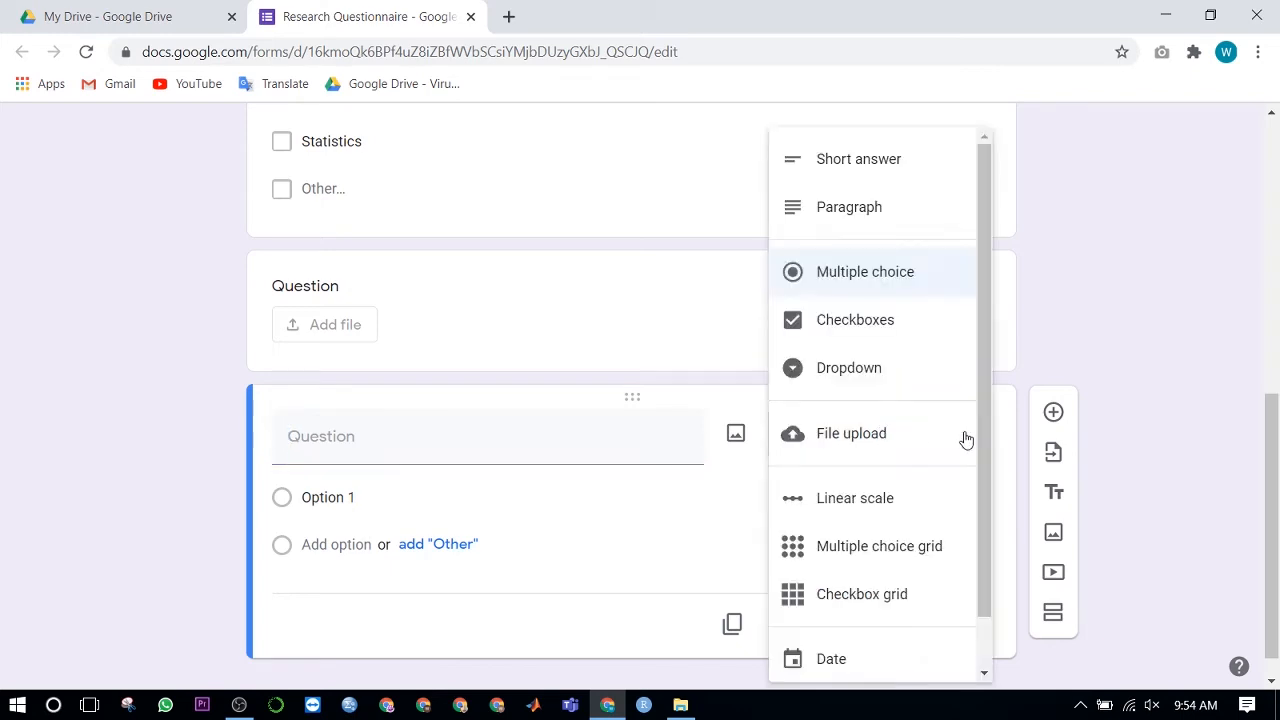
click(877, 497)
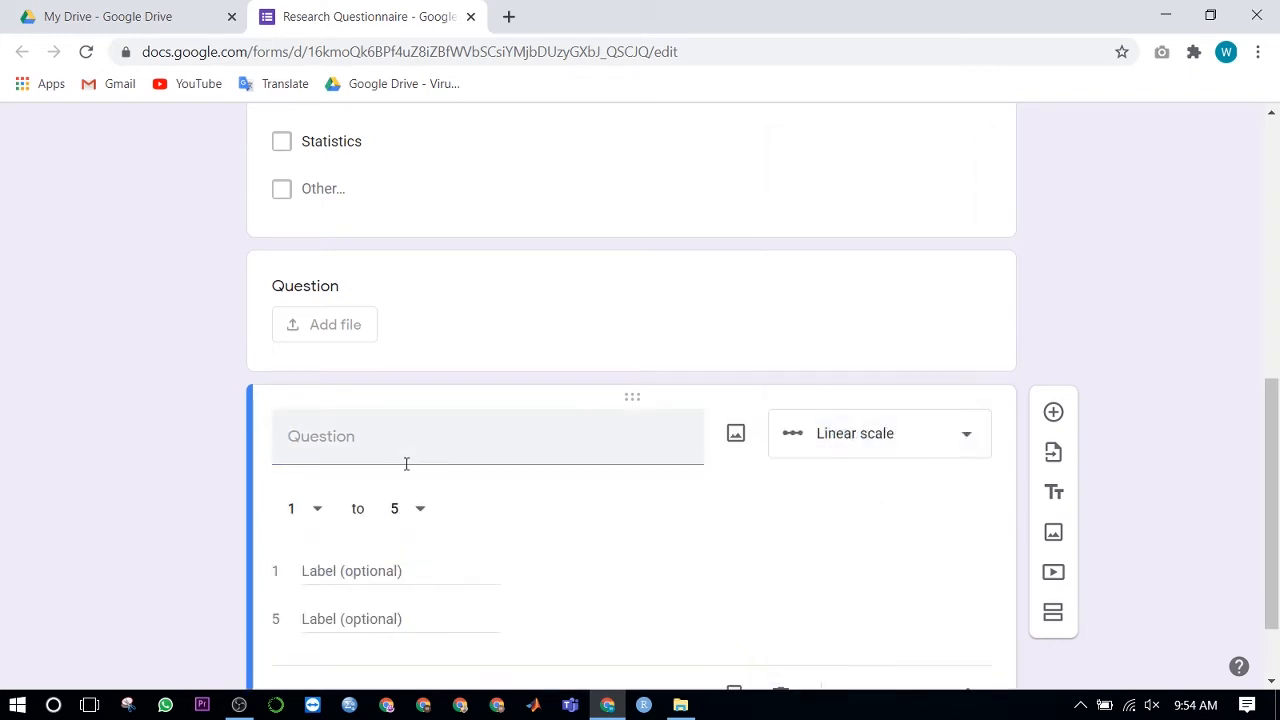
- Try the Multiple choice grid and Checkbox grid types on the fourth question
click(949, 334)
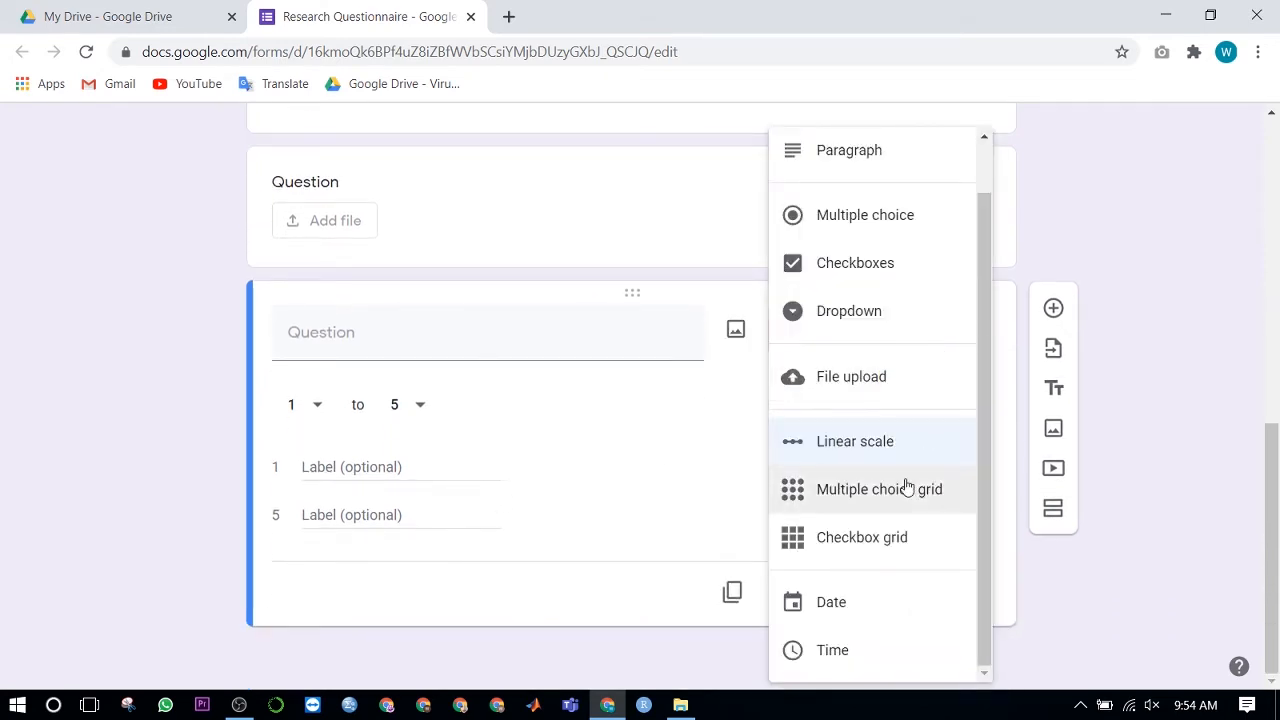
click(907, 489)
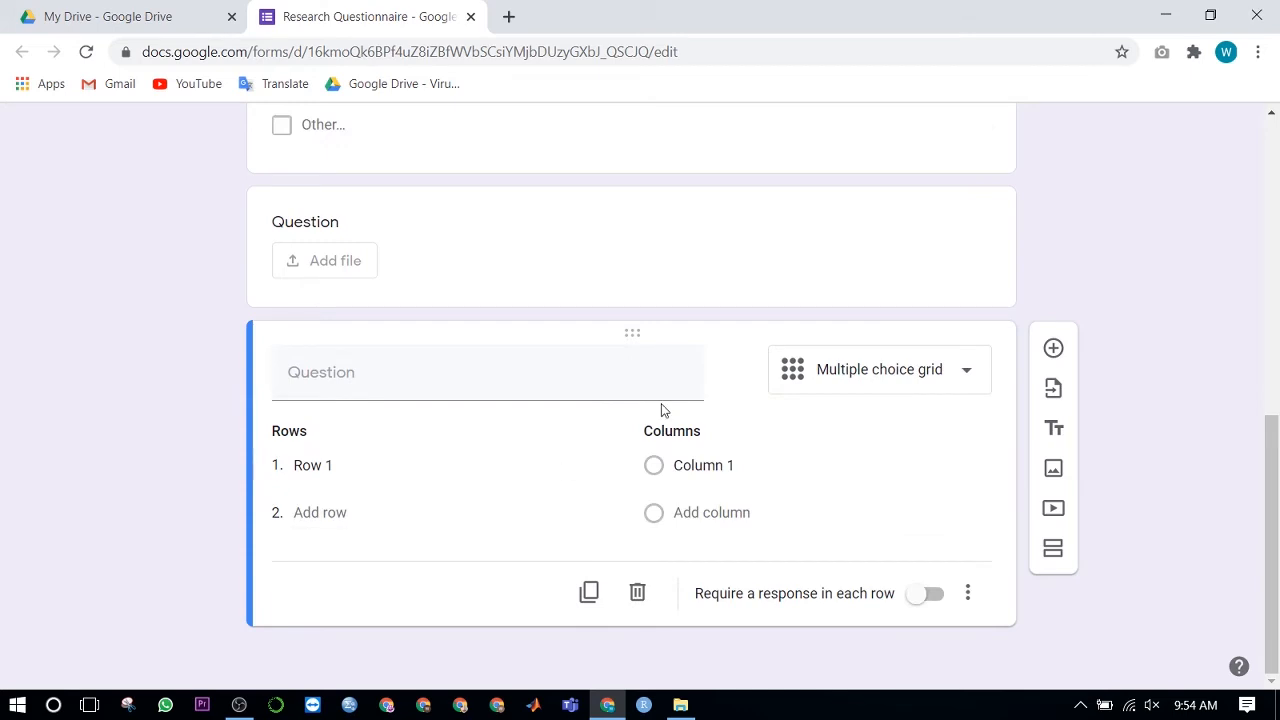
click(969, 374)
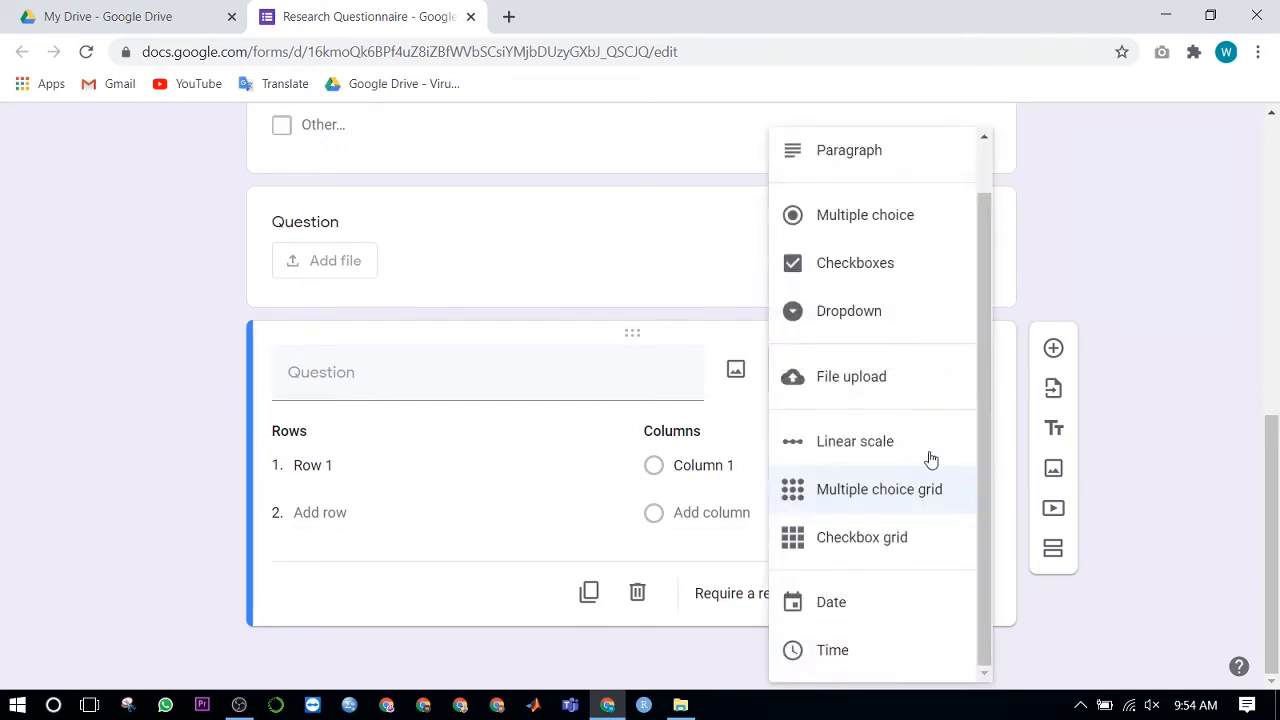
click(908, 548)
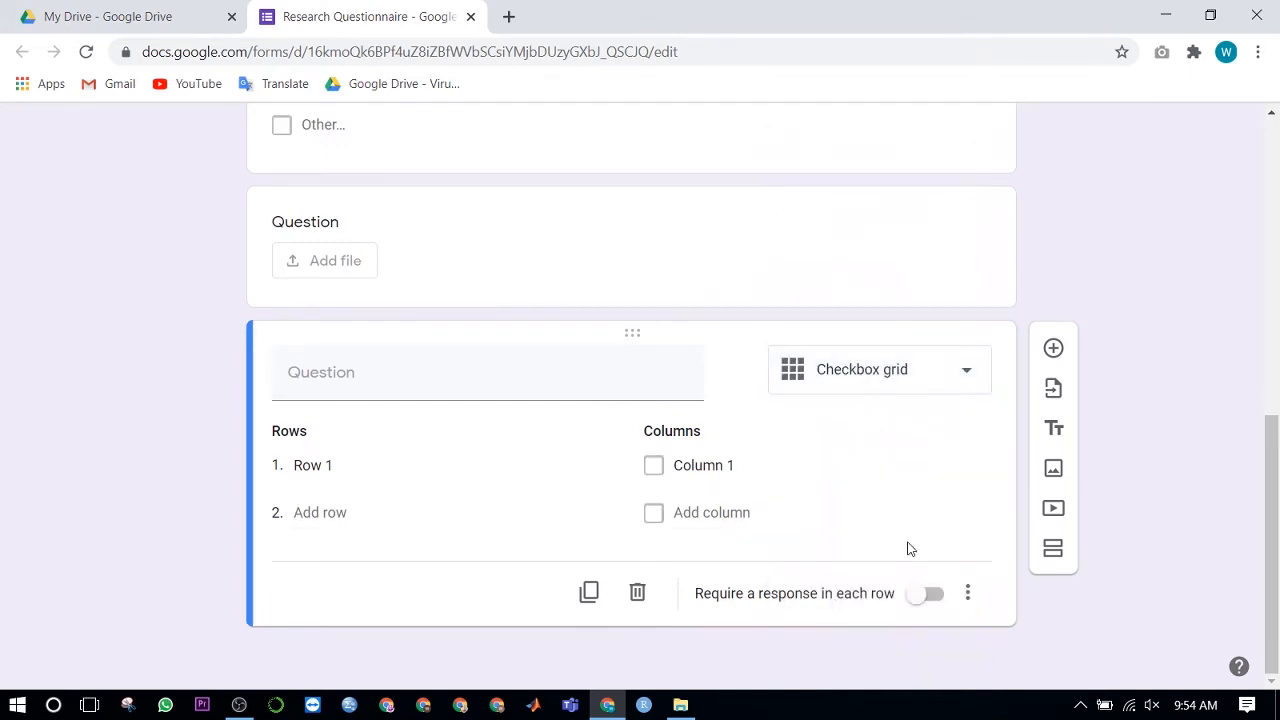
- Set the fourth question's type to Date and title it "Birth Date"
click(967, 372)
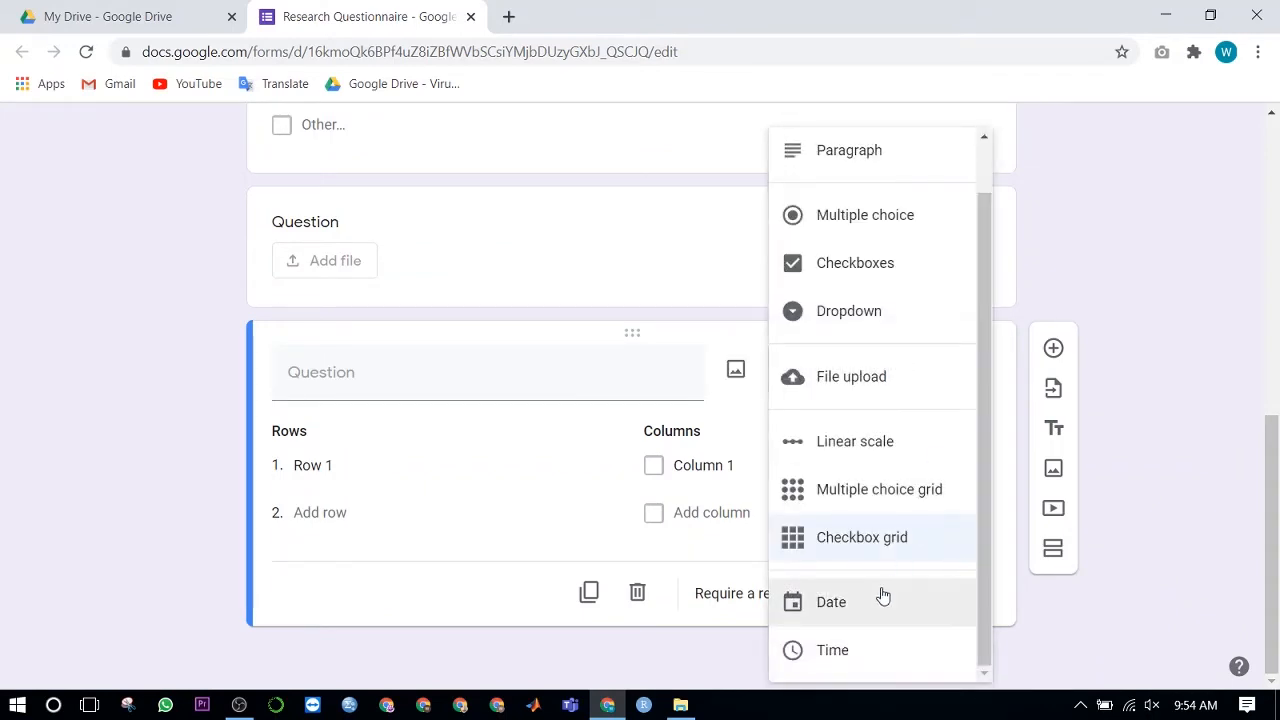
click(883, 597)
click(360, 469)
text(Bi)
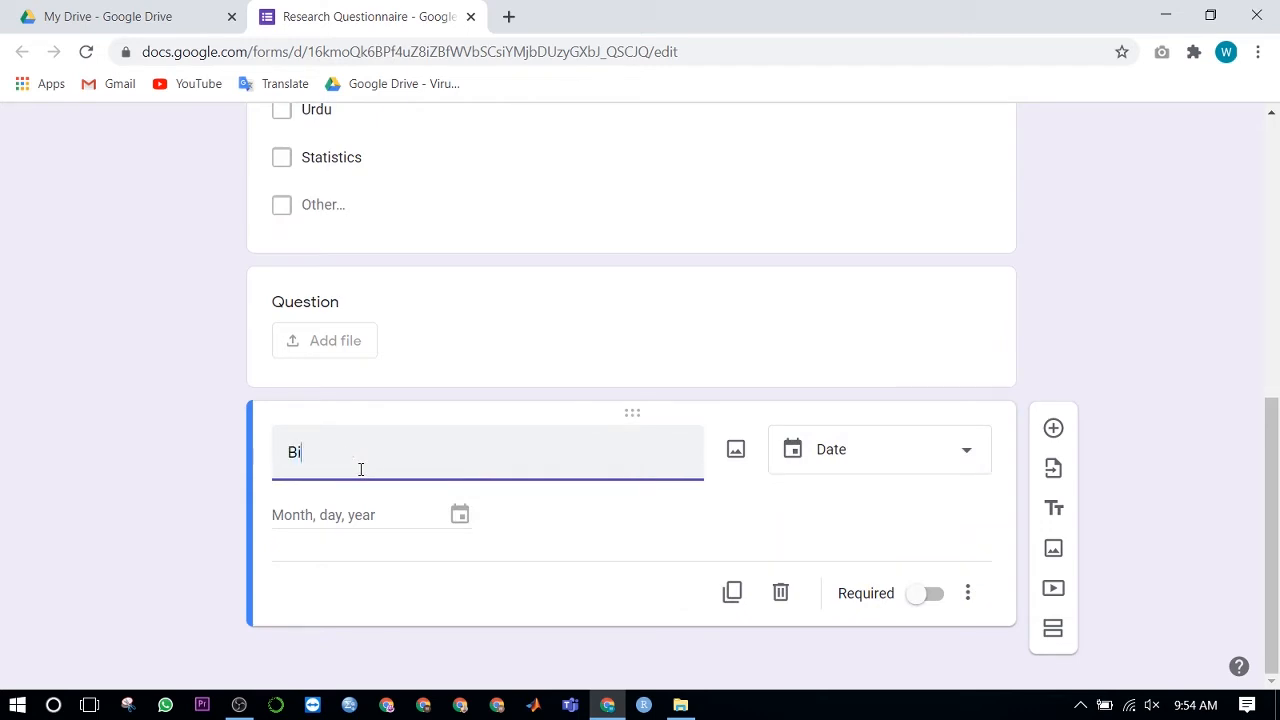
text(rth Date)
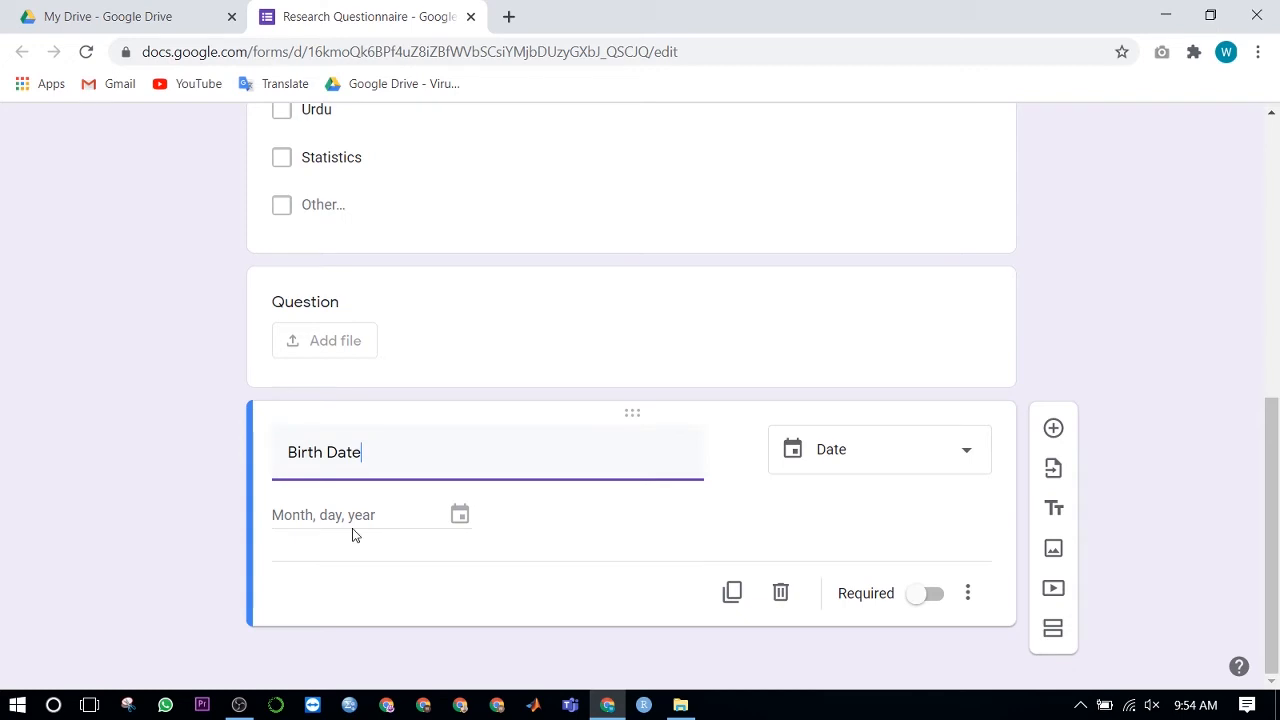
- Add a question below "Birth Date", set its type to Time, and title it "Time of your birth"
click(1049, 435)
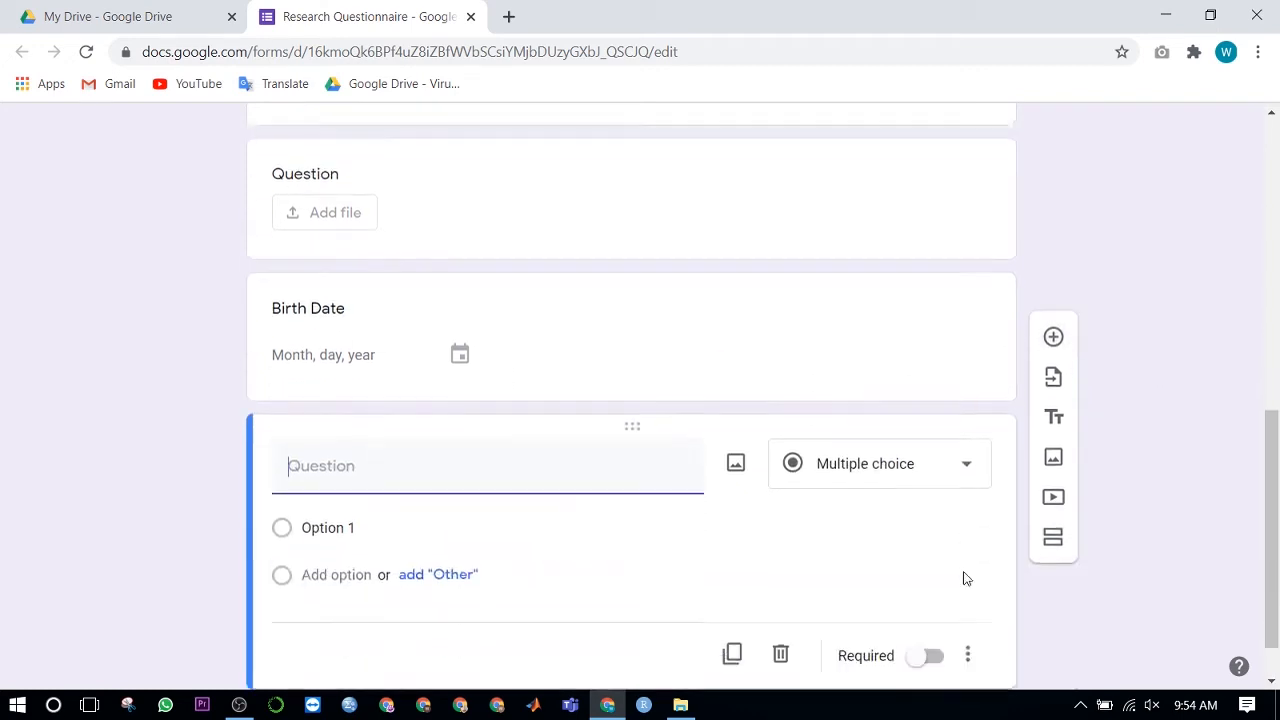
click(963, 420)
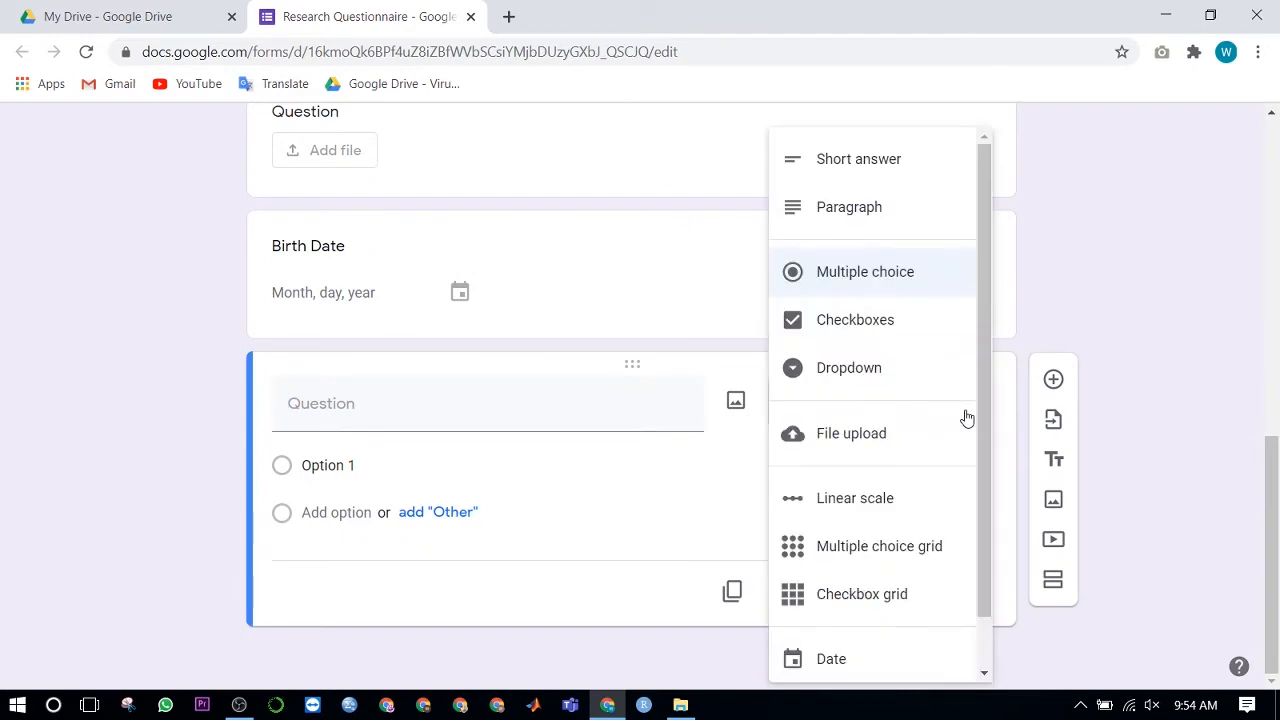
scroll(840, 603, down, 1)
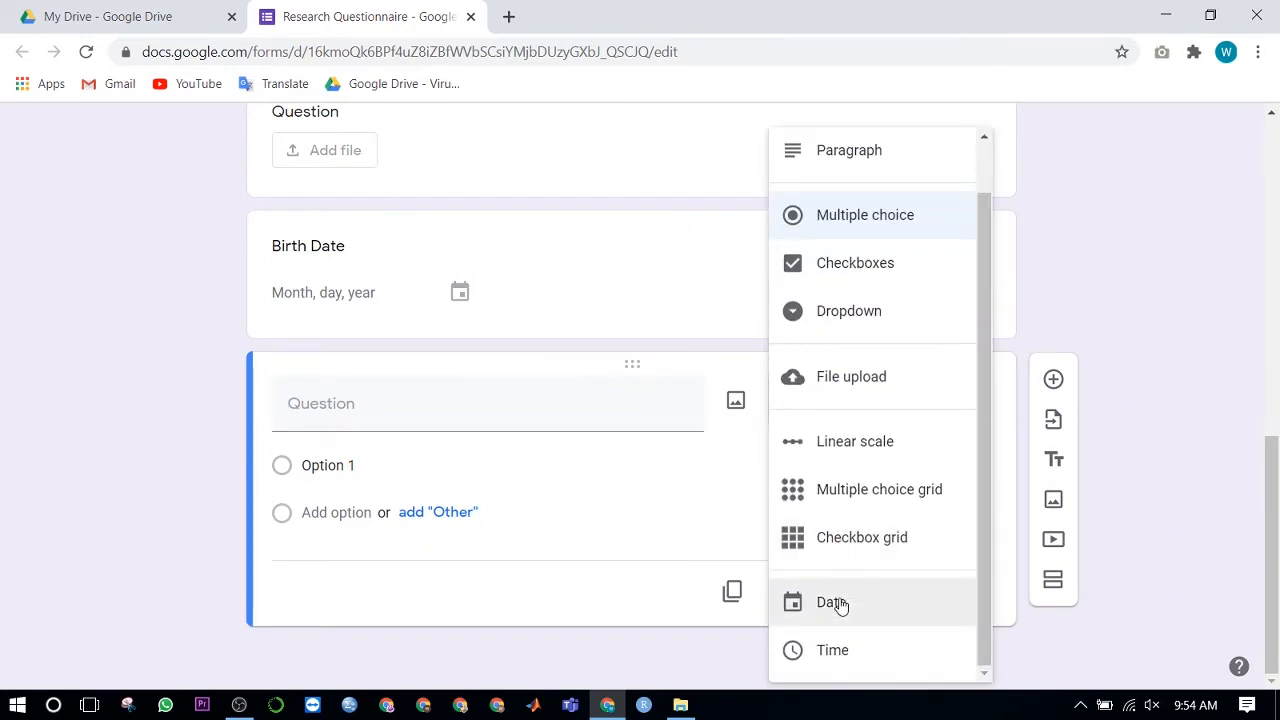
click(835, 645)
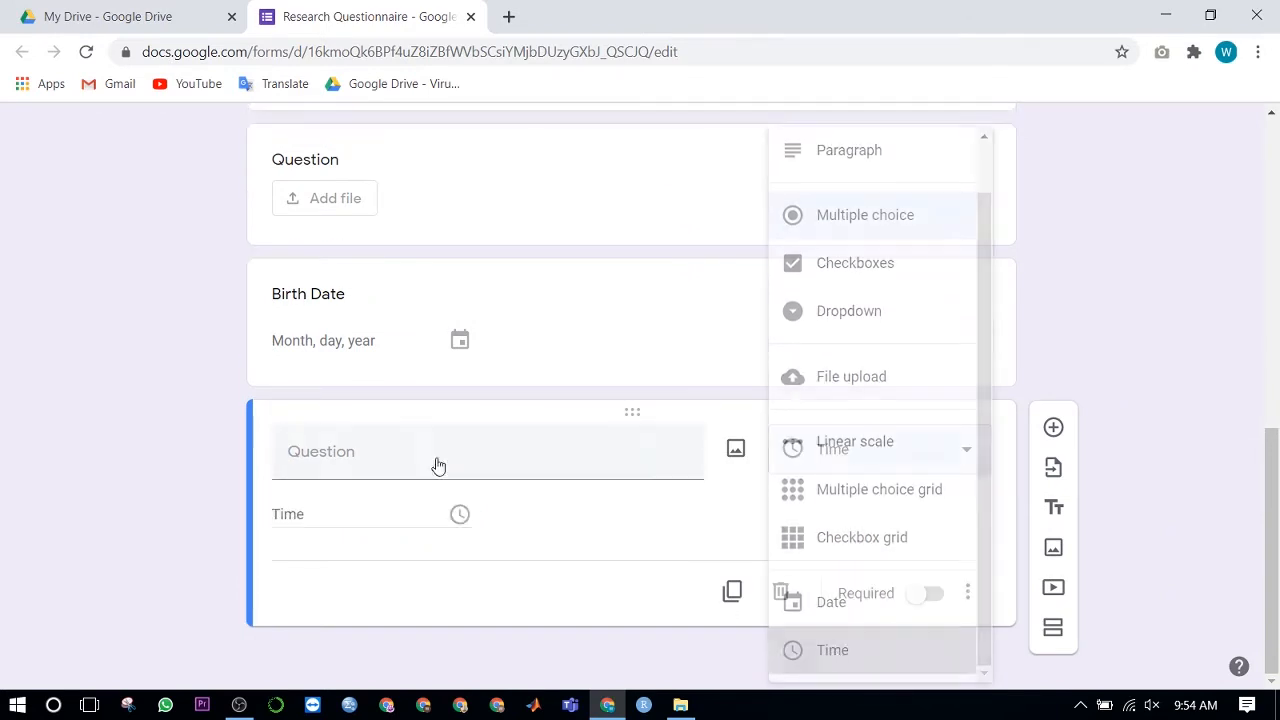
click(372, 465)
text(Time of)
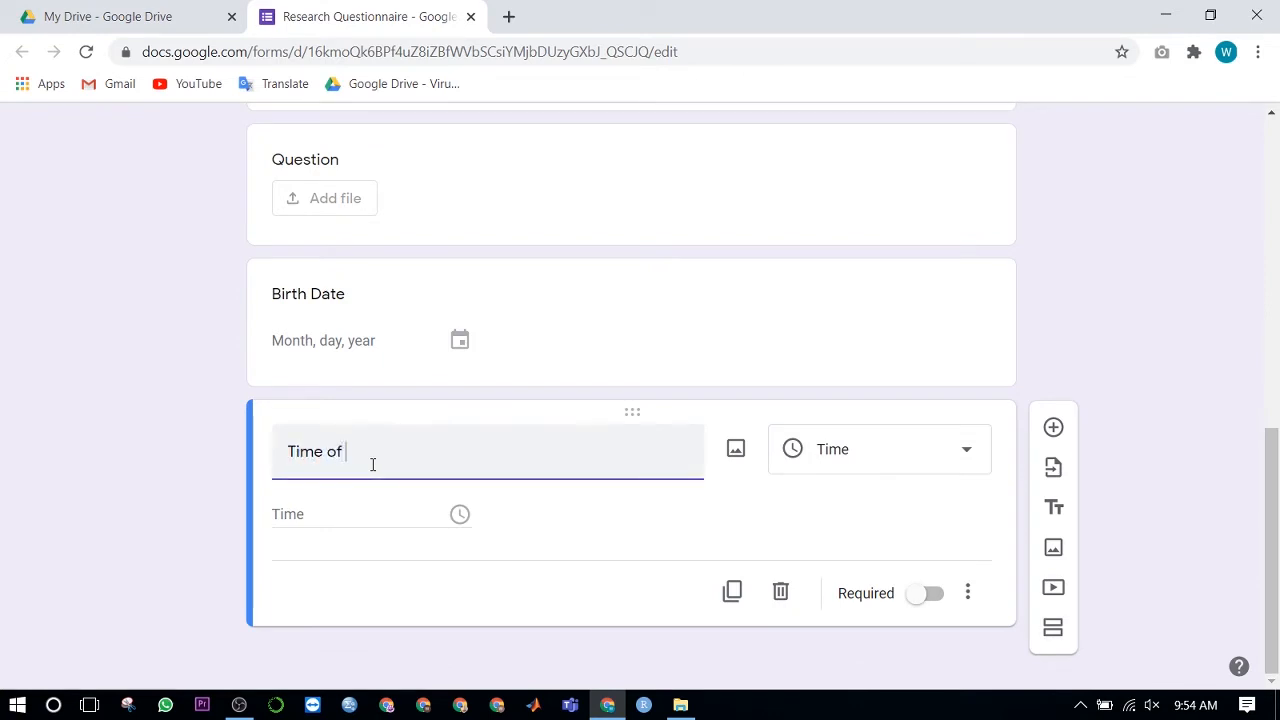
text(birth)
scroll(912, 398, up, 6)
scroll(912, 398, down, 8)
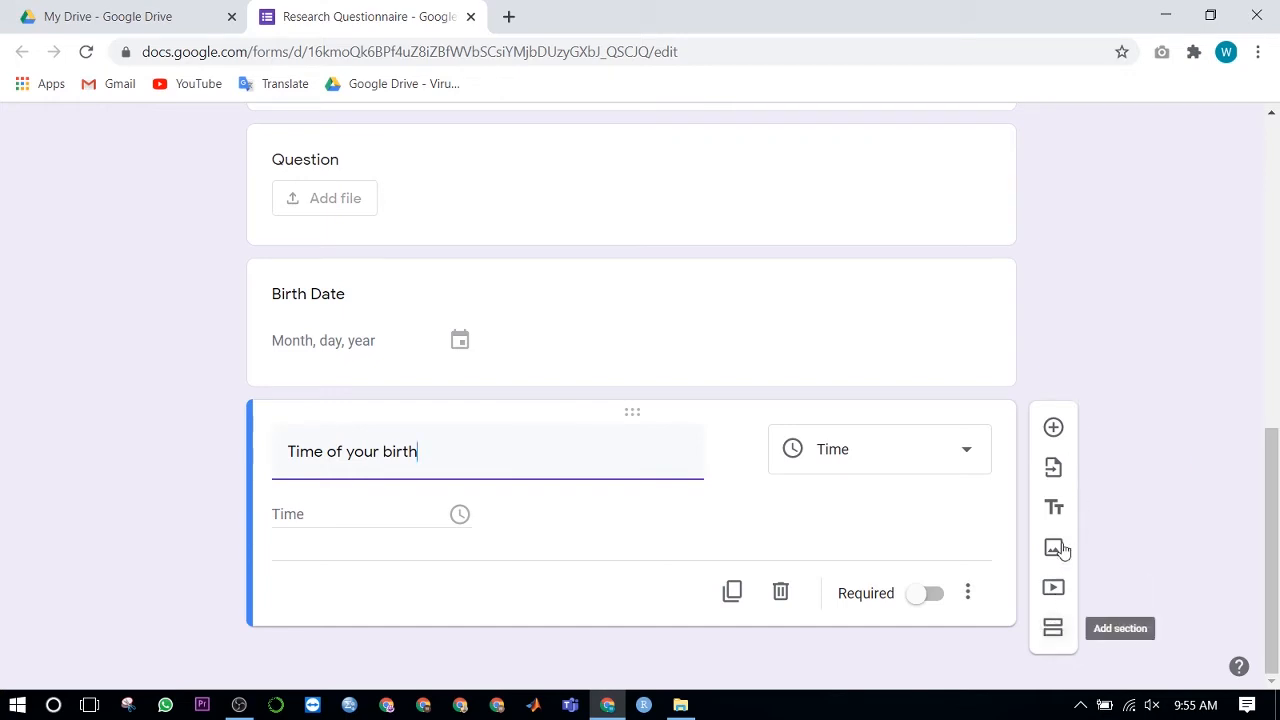
- Add an untitled multiple choice question at the end and look at the form selection for importing questions
click(1053, 428)
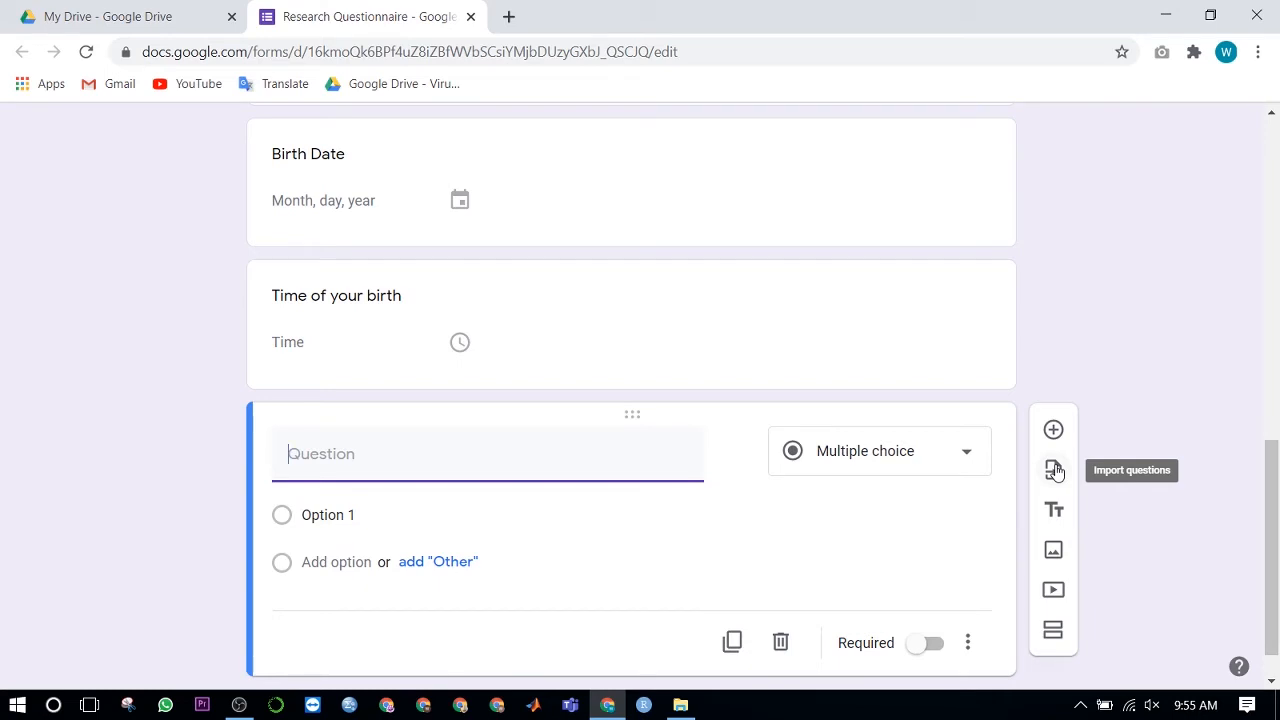
click(1055, 470)
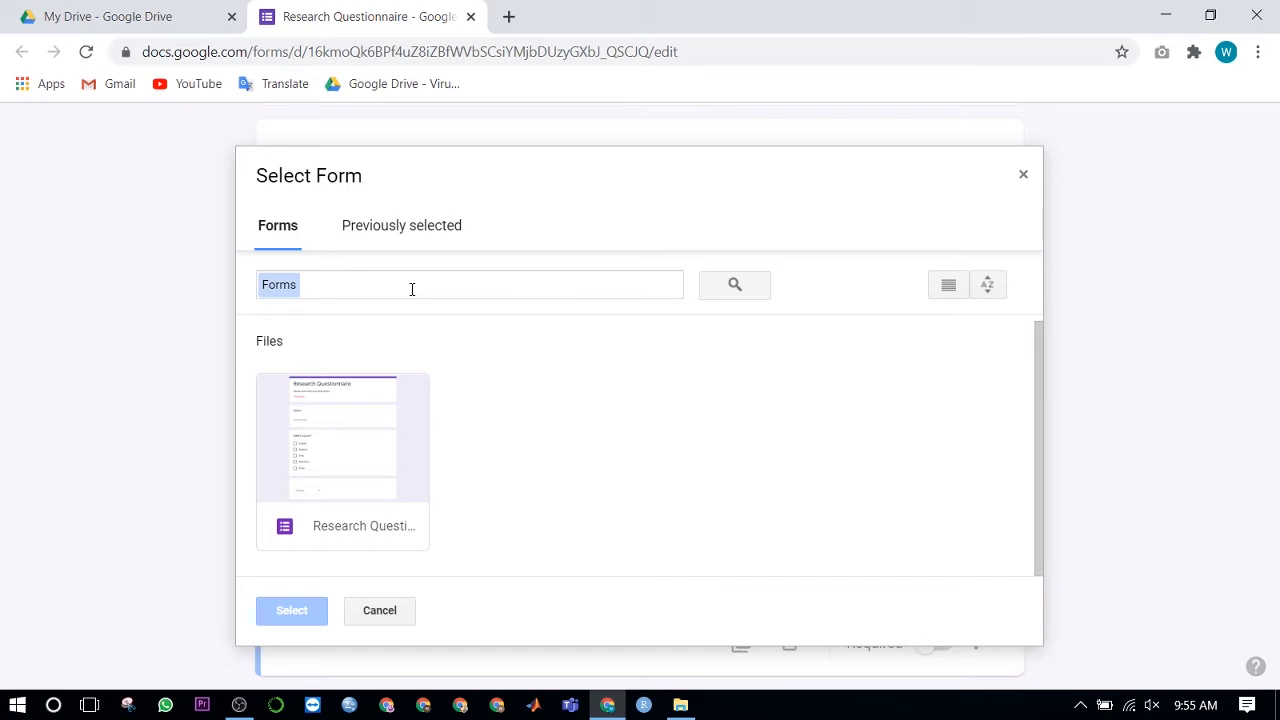
click(1026, 175)
scroll(997, 352, down, 1)
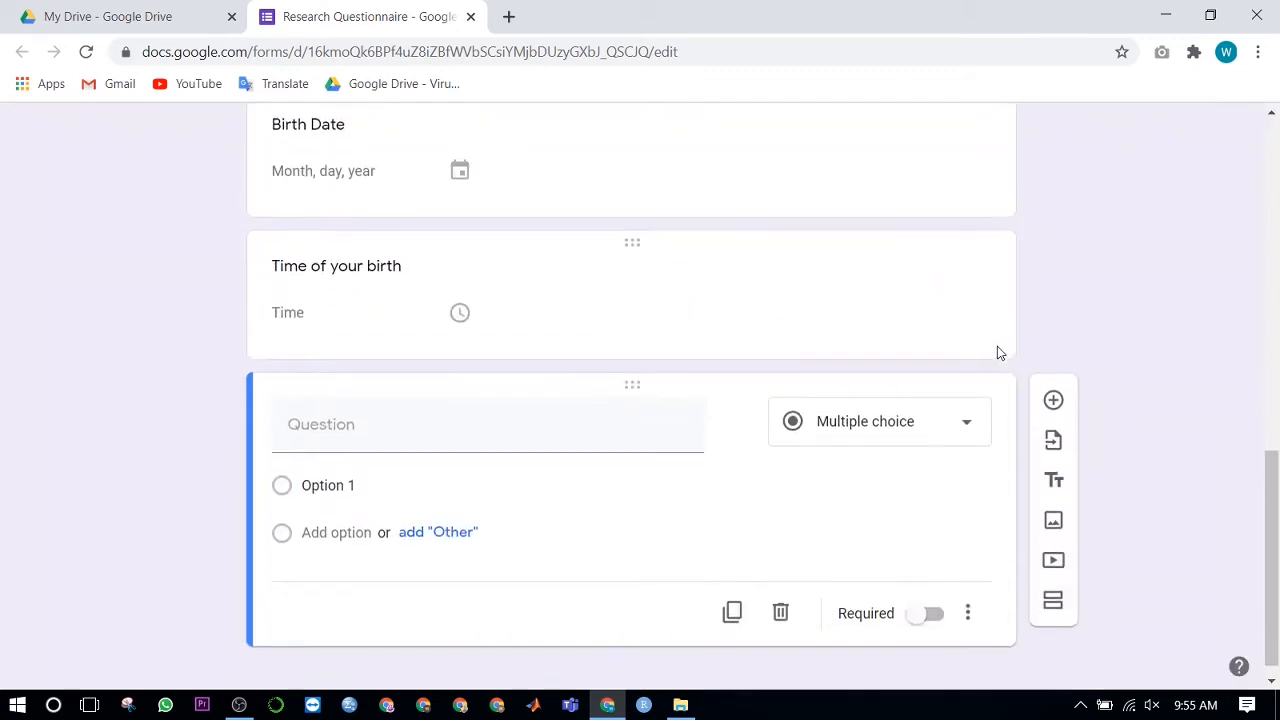
- Add a title and description block below the untitled multiple choice question and title it "Heading 1"
click(1054, 463)
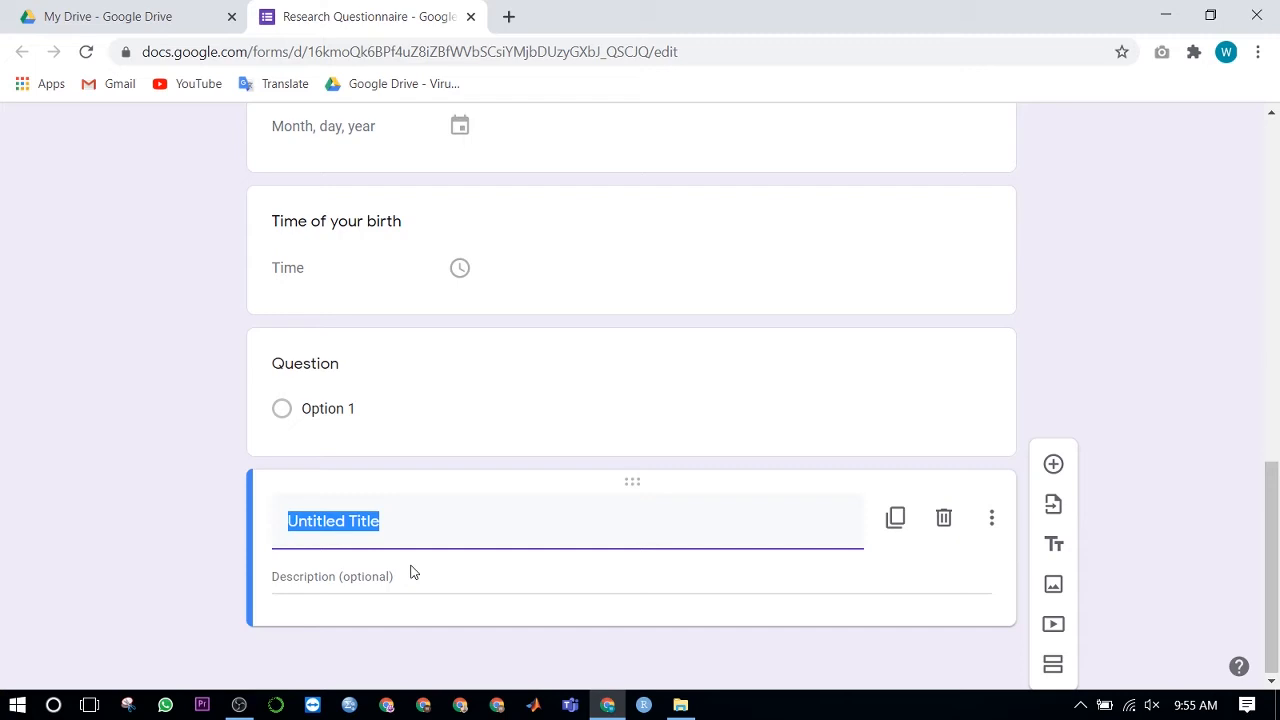
key(BackSpace)
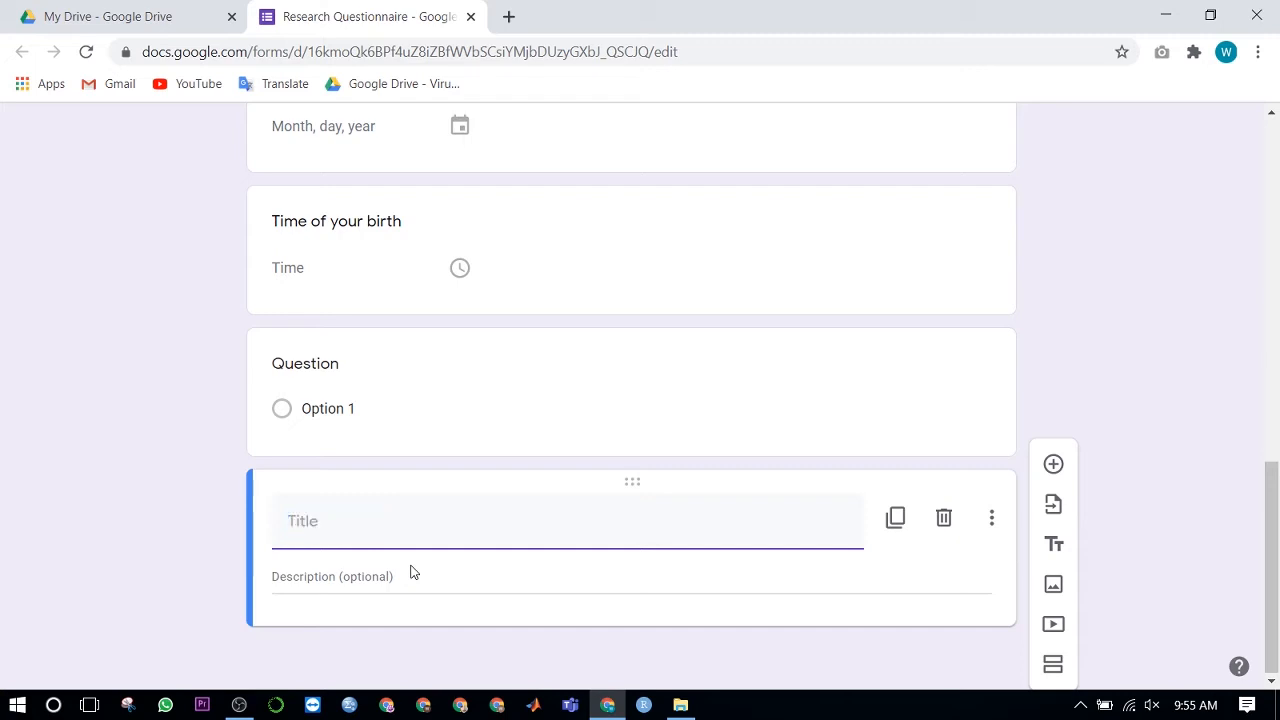
text(T)
key(BackSpace)
text(Hea)
text(ding )
text(1)
key(BackSpace)
text(1)
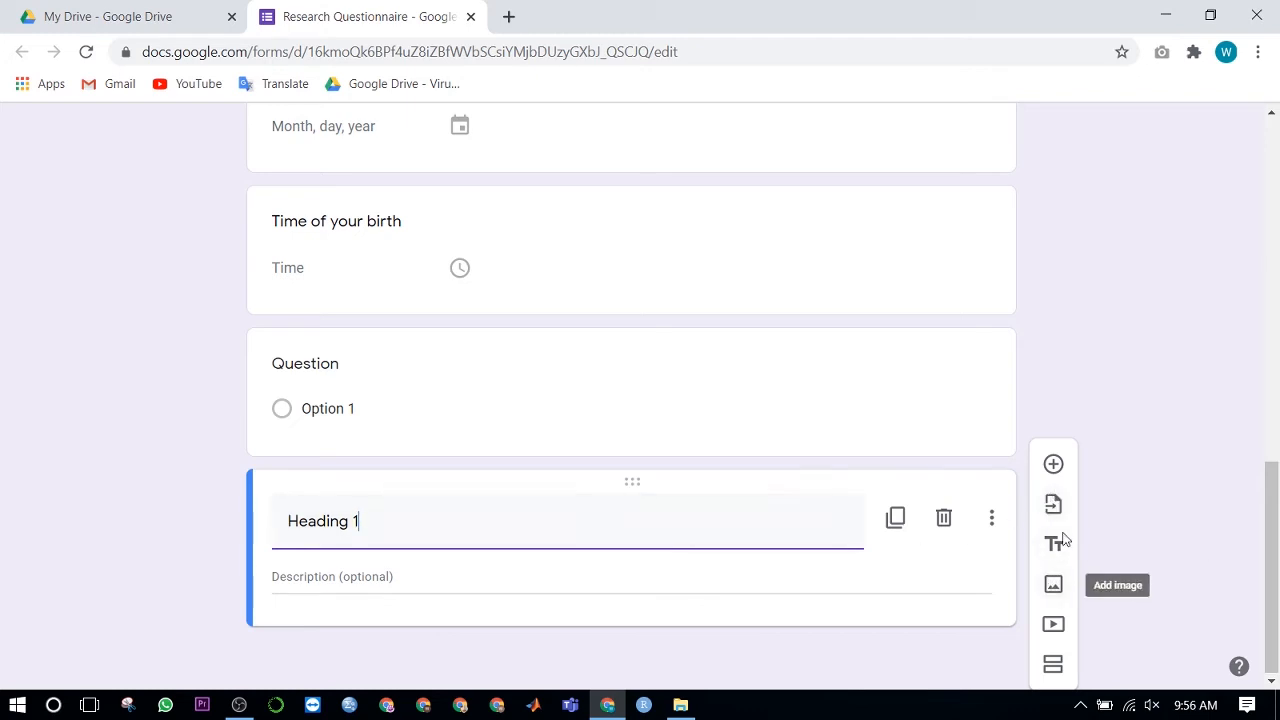
- Add a short answer question titled "Name" under "Heading 1", followed by another untitled question
click(1053, 464)
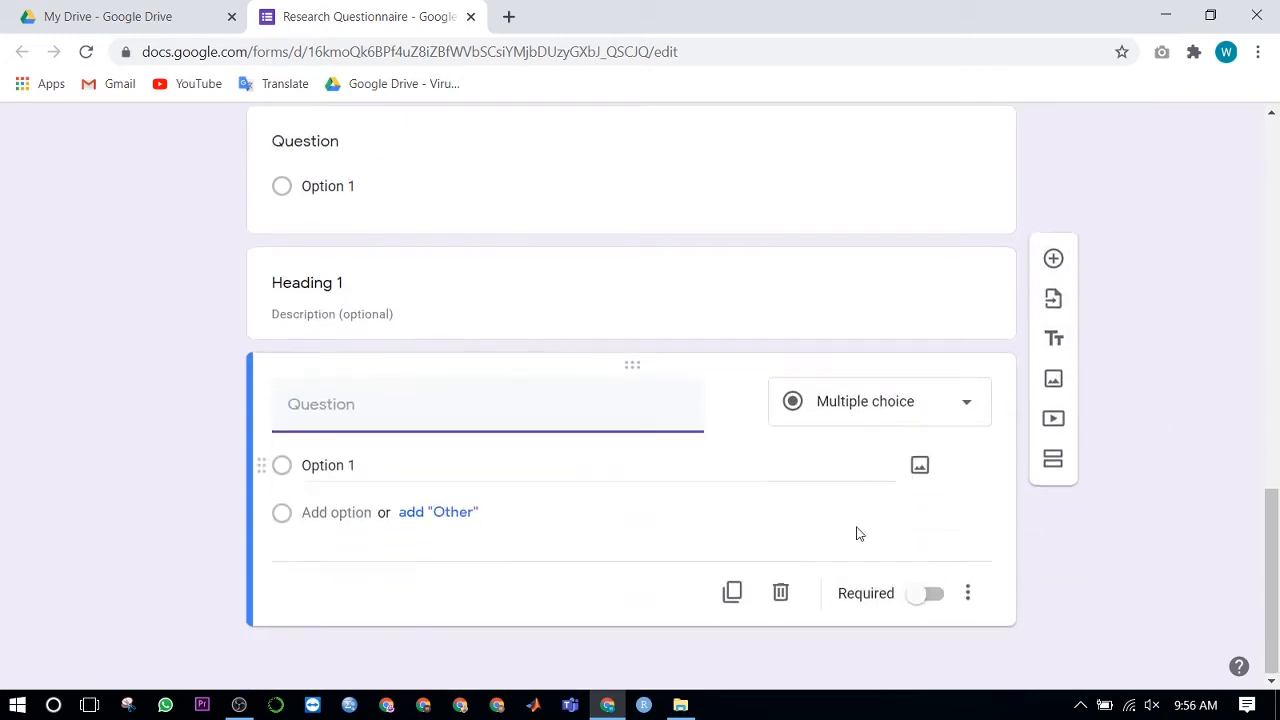
text(Name)
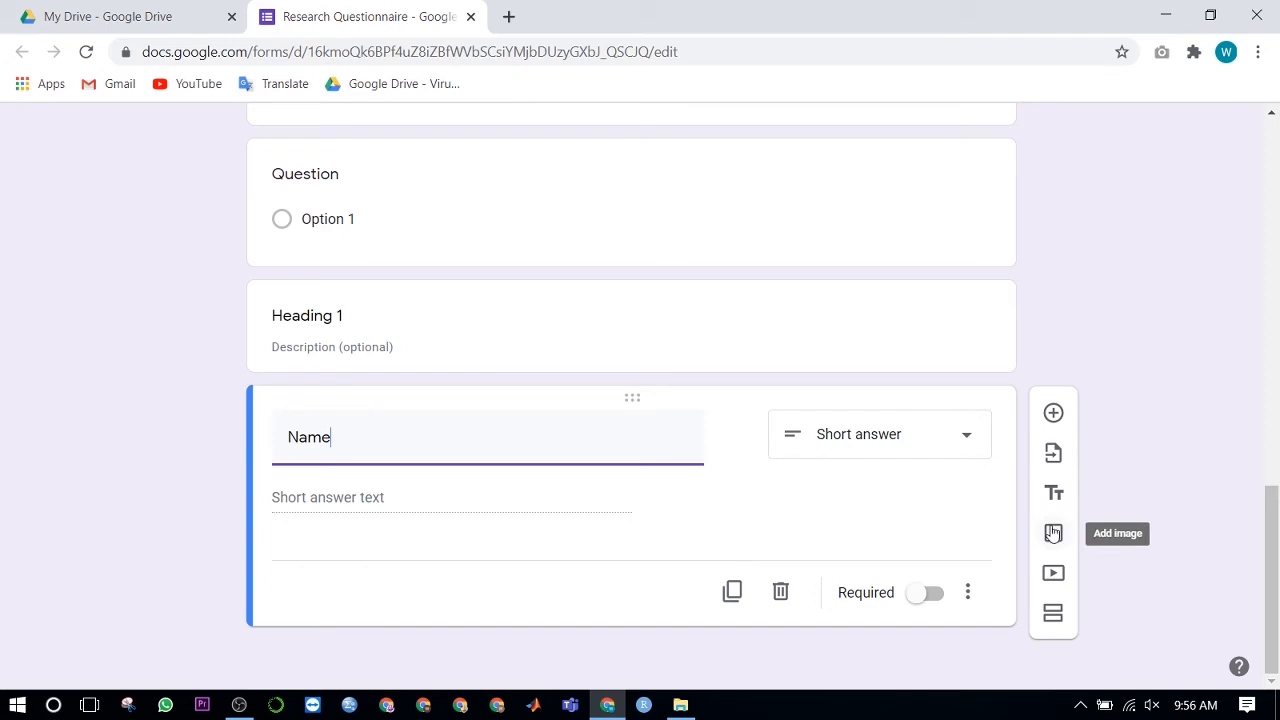
click(1053, 413)
- Insert the image file "Capture" from the Desktop's "New folder" as a separate item at the form's end
click(1052, 588)
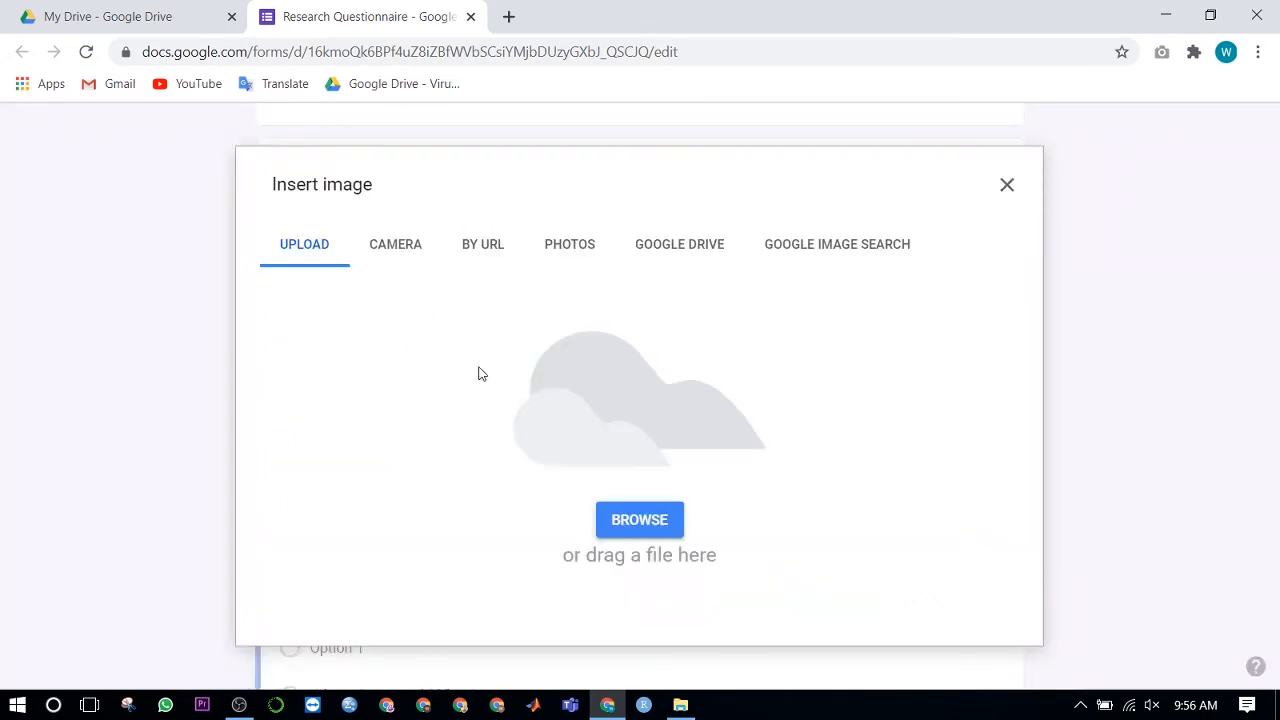
click(645, 519)
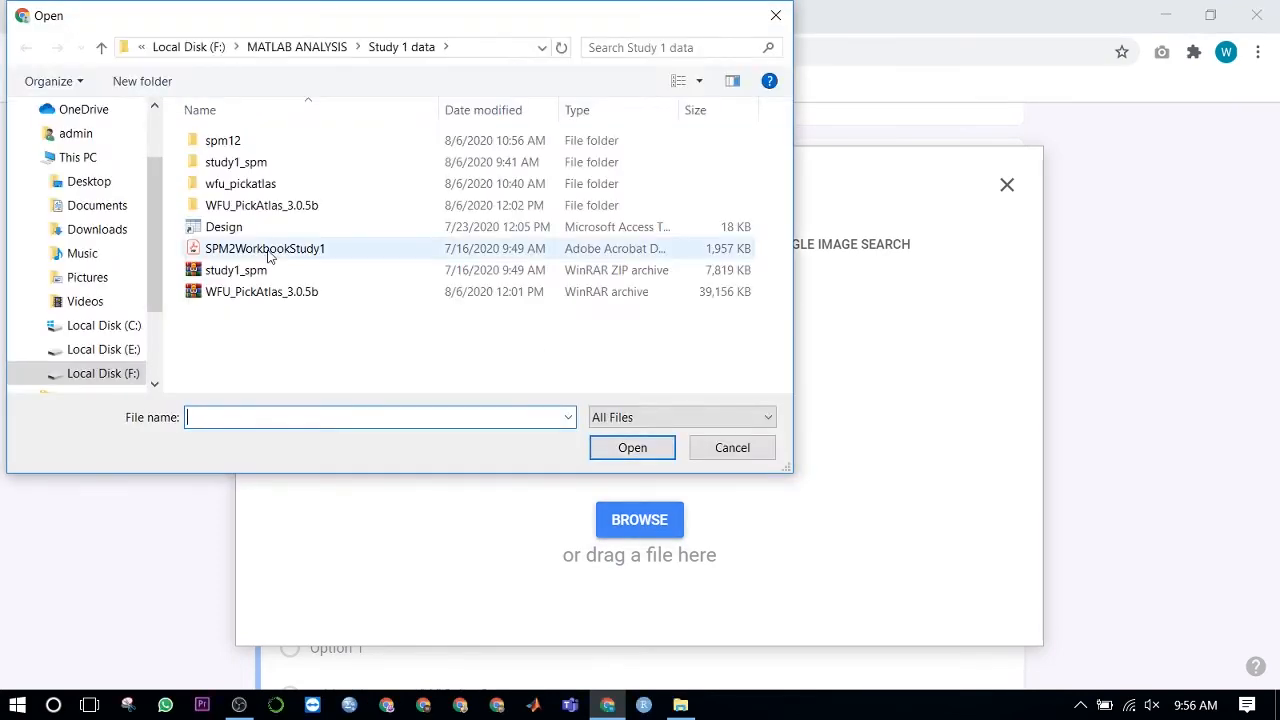
click(114, 182)
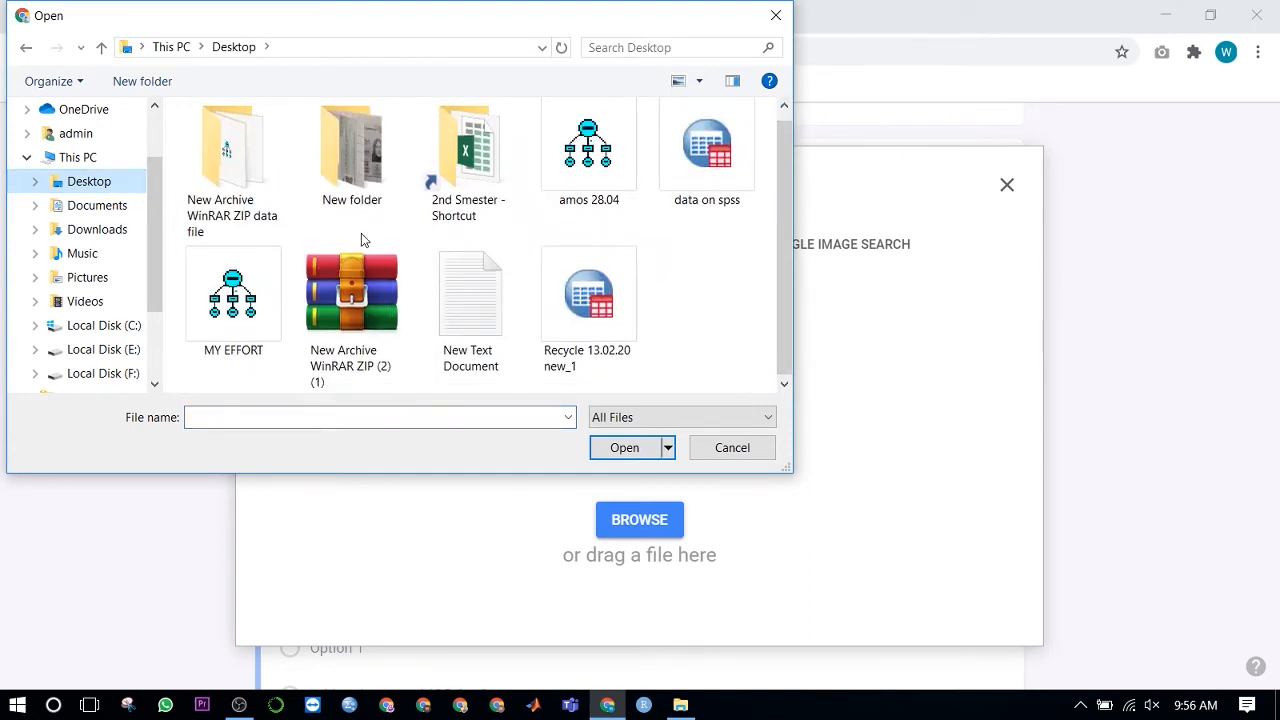
double_click(341, 154)
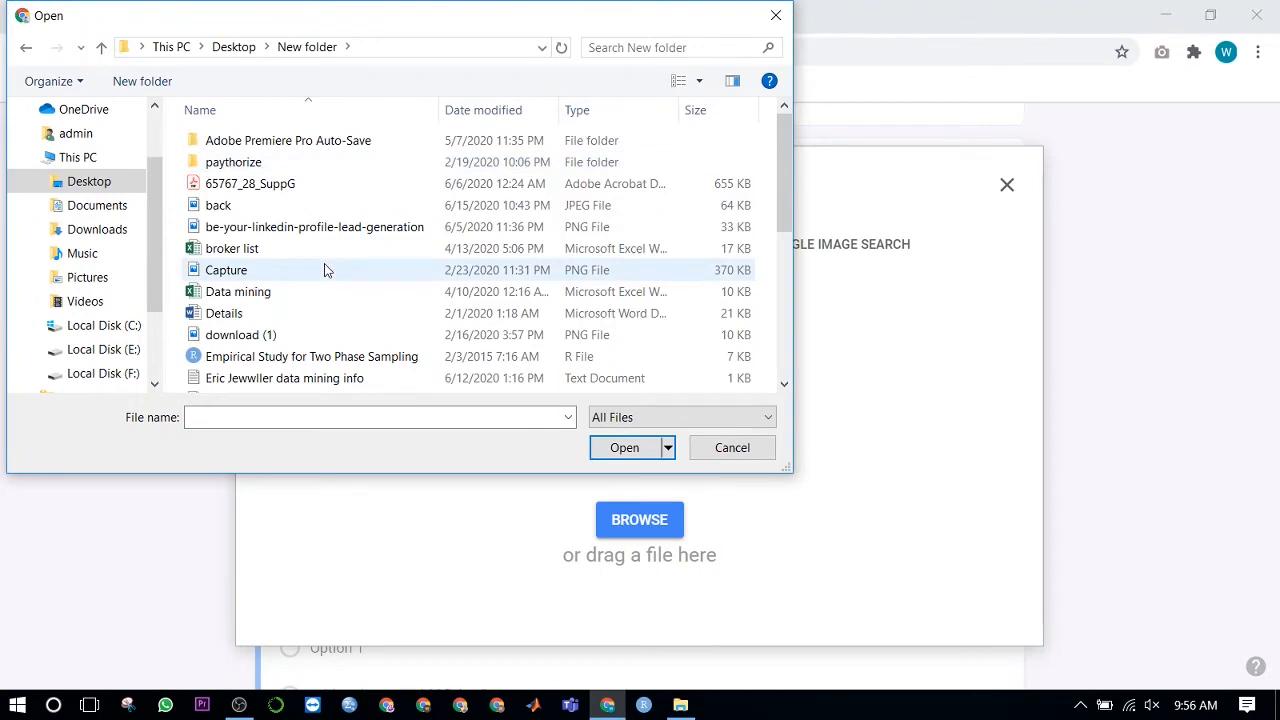
scroll(333, 249, down, 1)
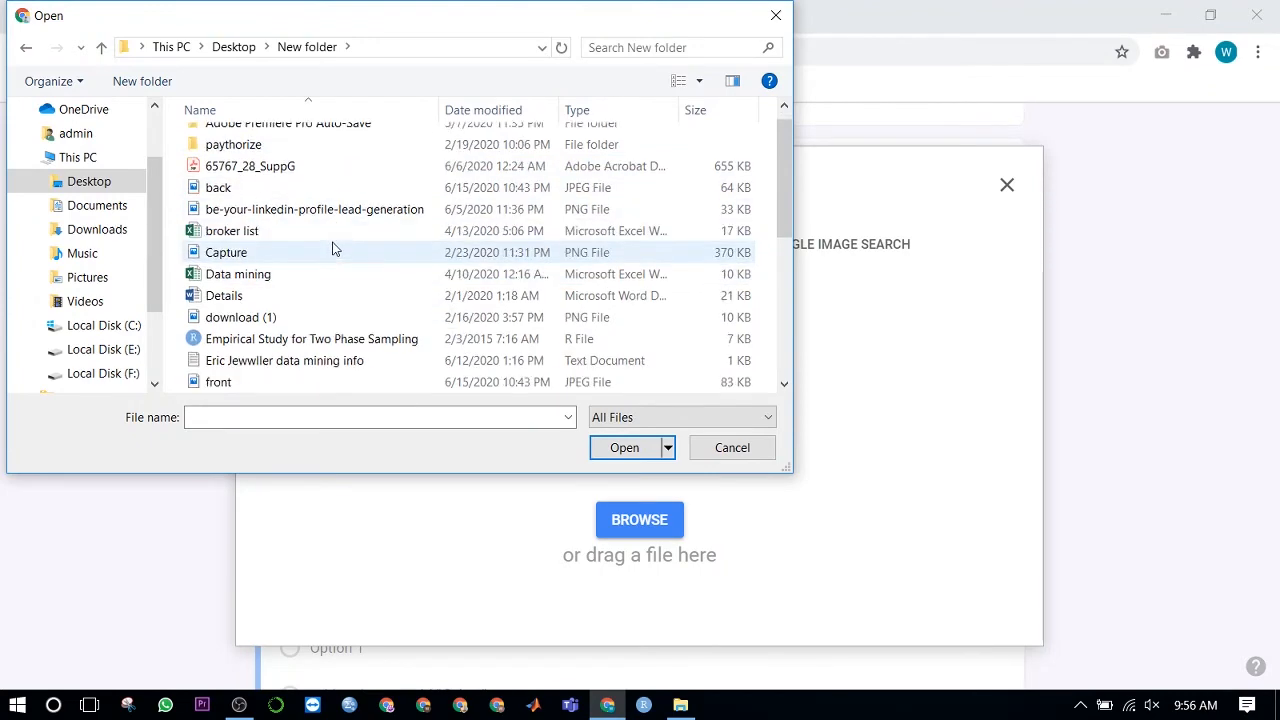
double_click(333, 252)
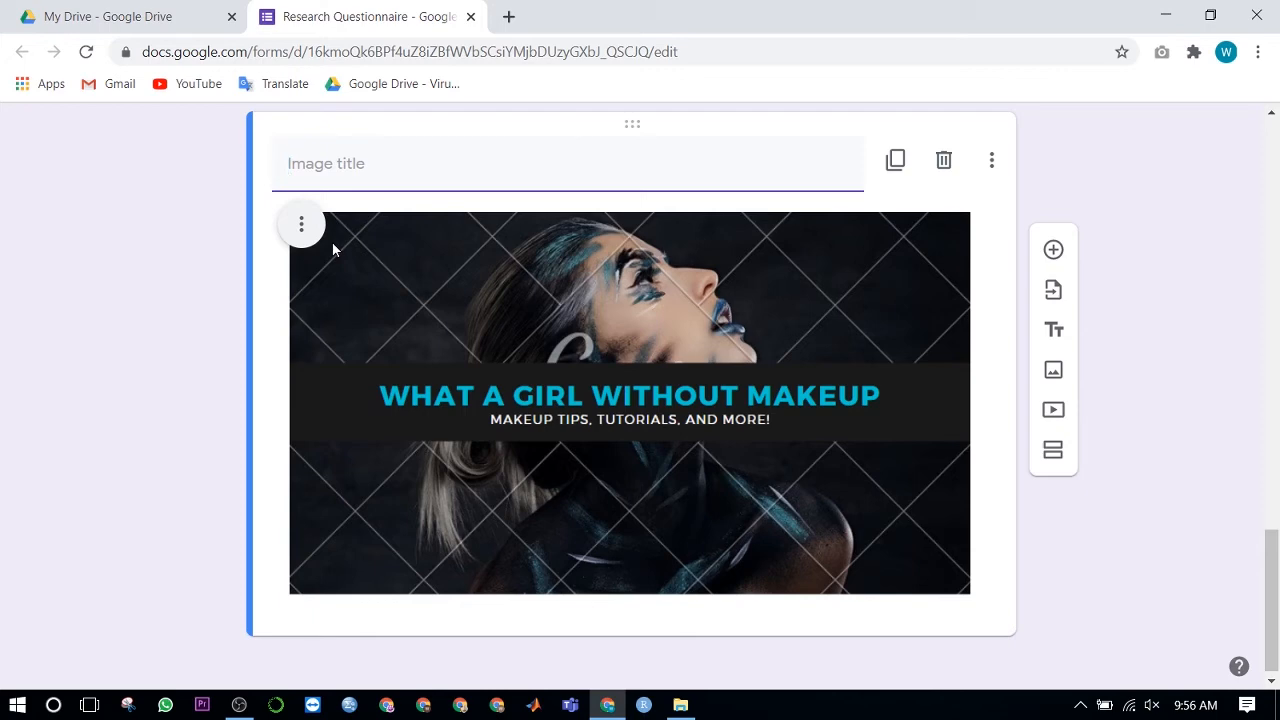
- Title the inserted image "Makeup"
text(MAkeup)
key(Left)
key(Left)
key(Left)
key(Left)
key(BackSpace)
text(a)
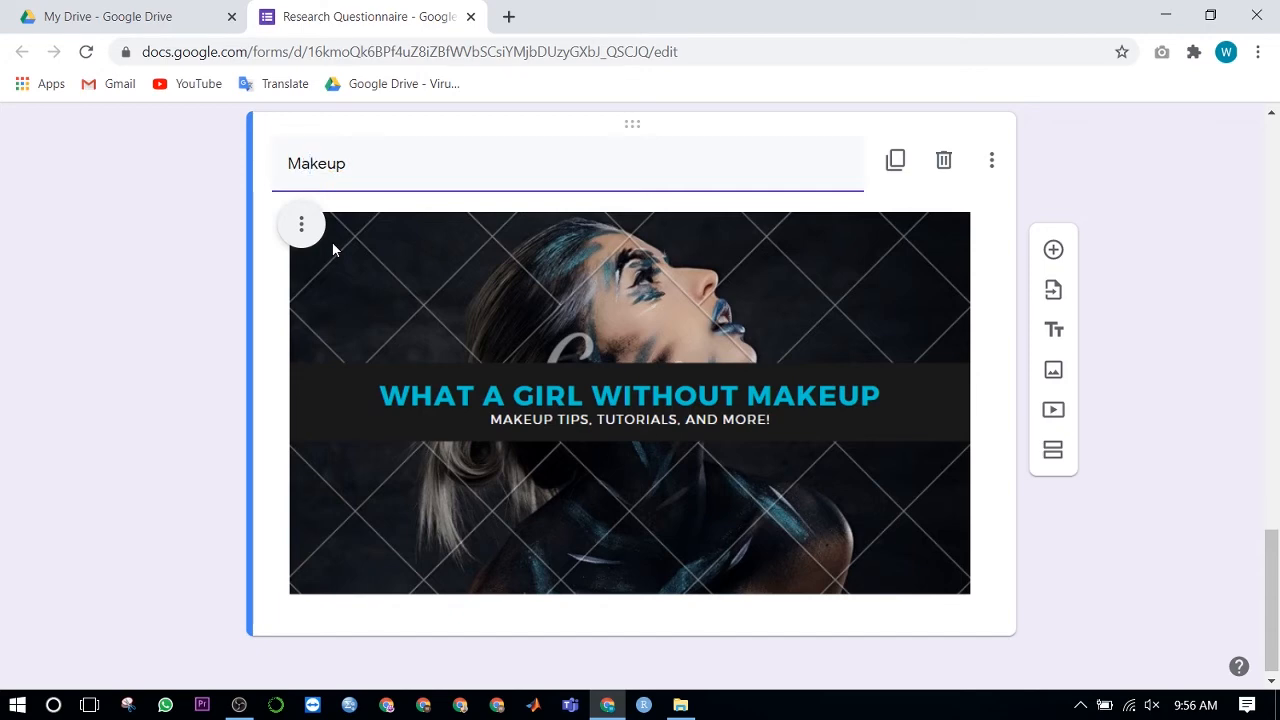
- Examine the video selection dialog and the Makeup image's options for alignment, change and removal
click(1053, 412)
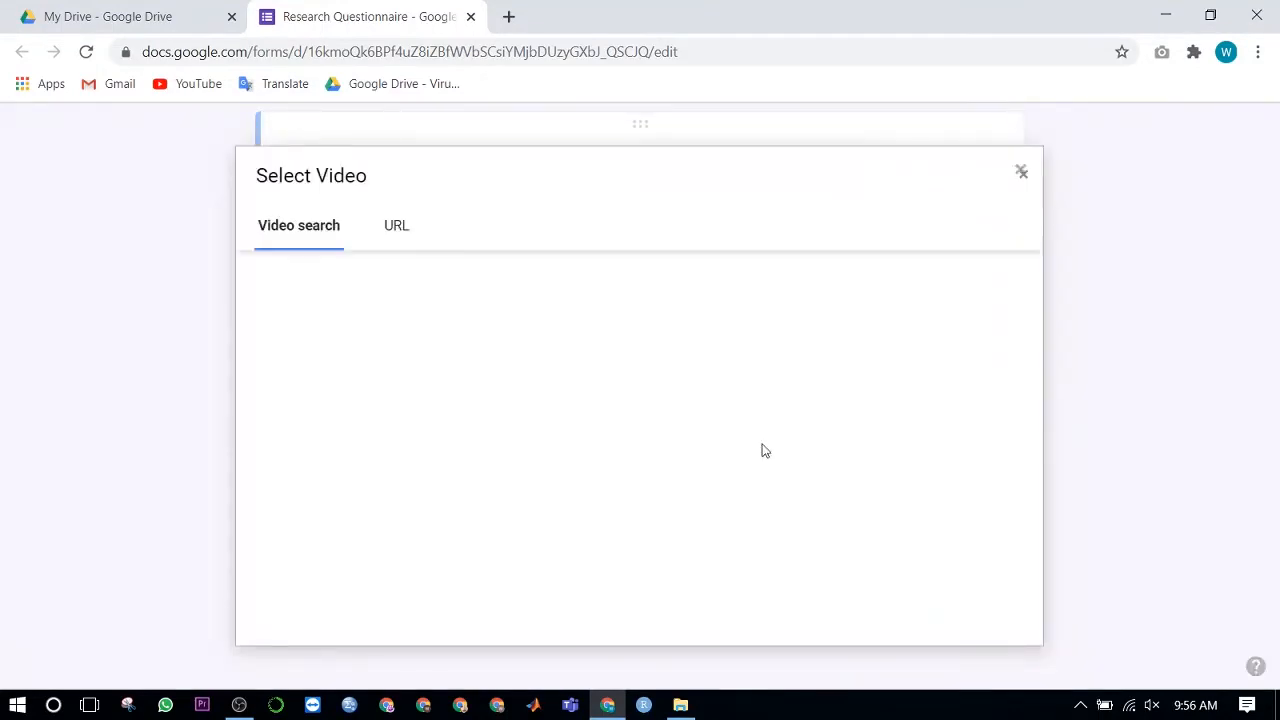
click(1022, 174)
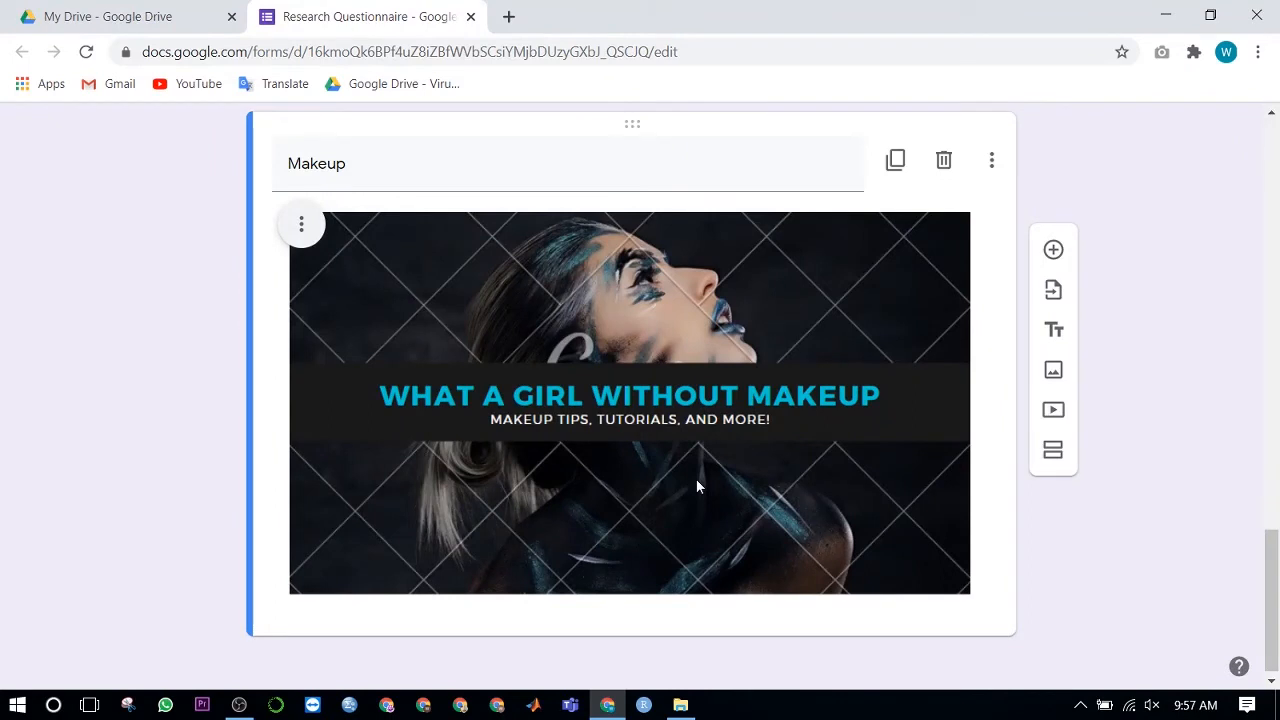
click(302, 227)
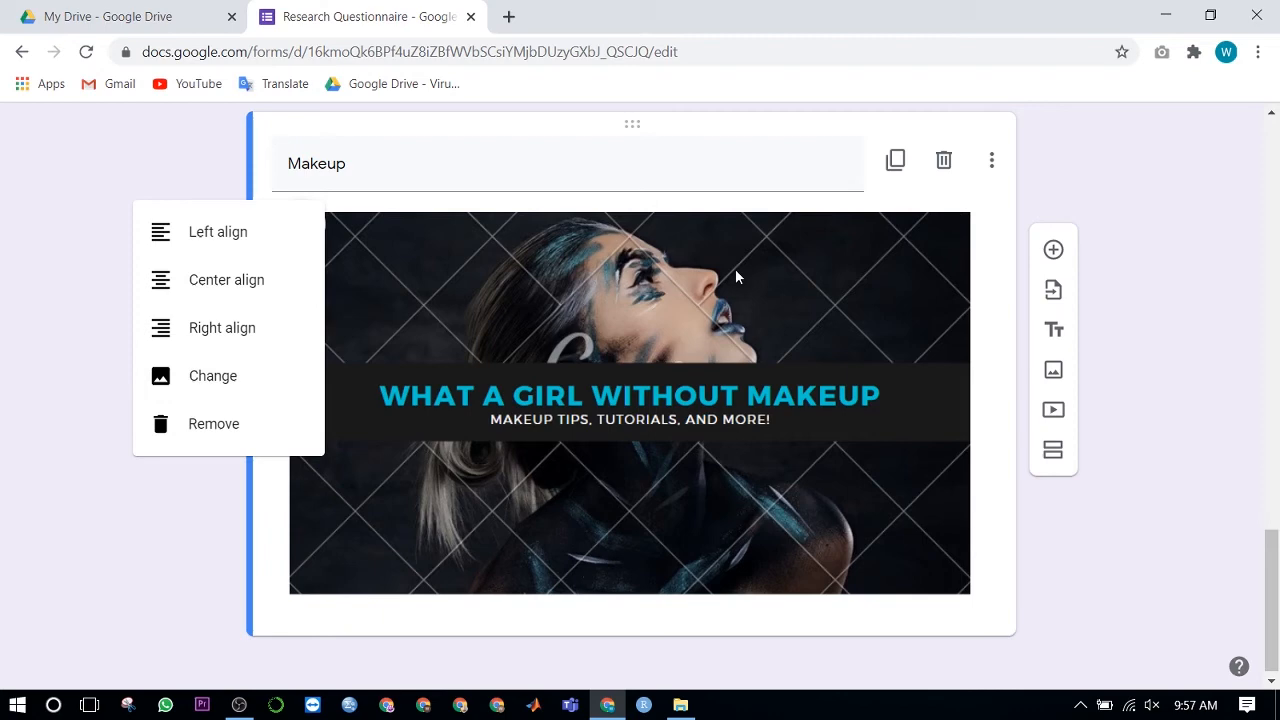
click(1059, 456)
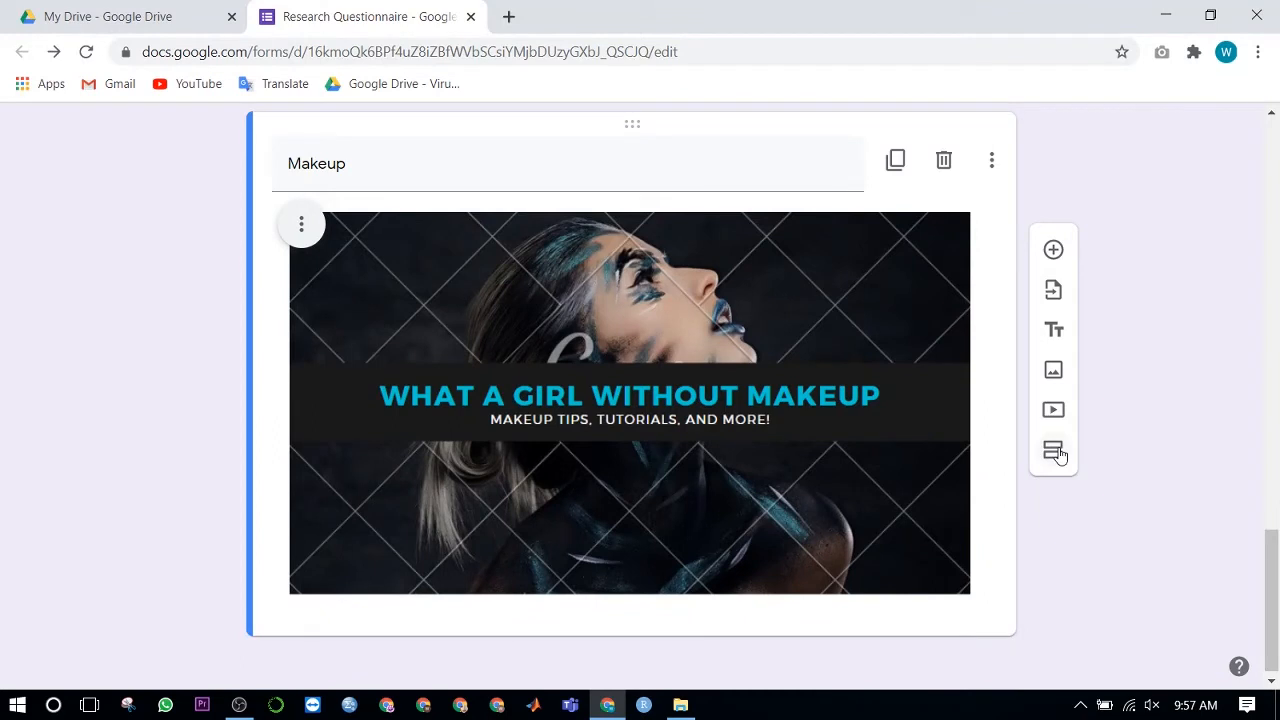
- Add a new section at the end of the form and title it "Section 2"
click(1059, 456)
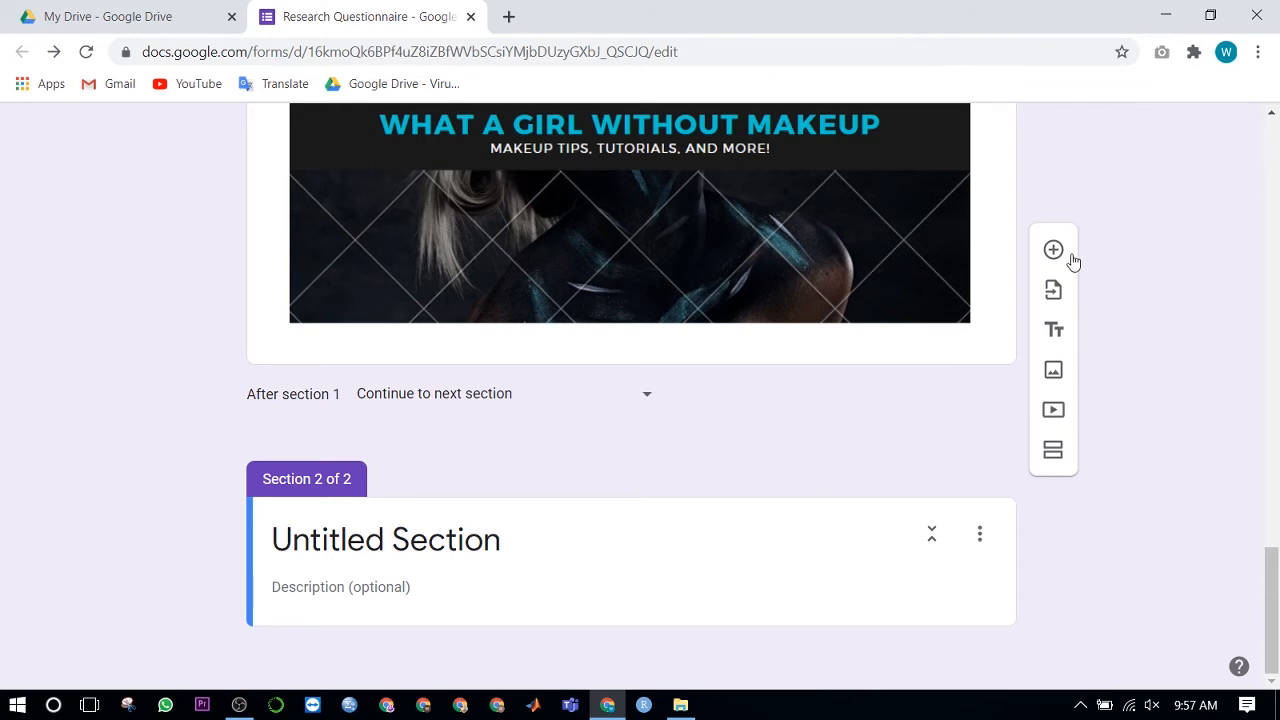
click(460, 541)
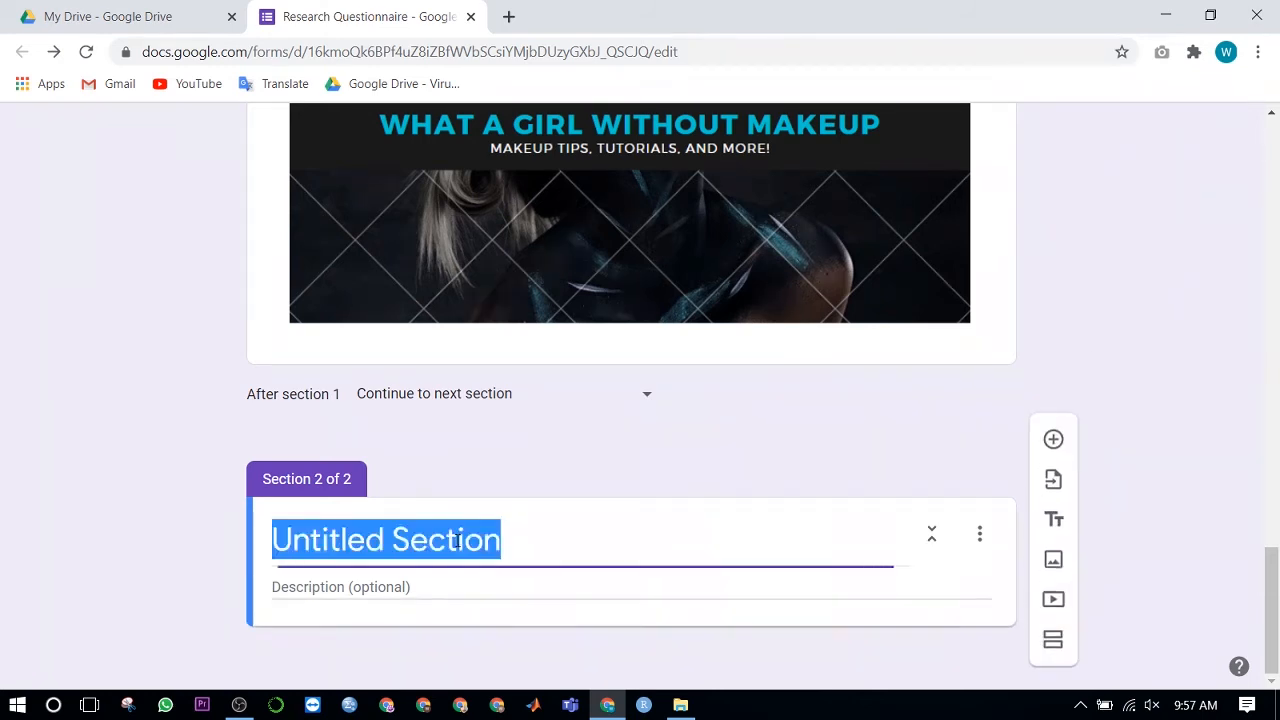
text(Sec)
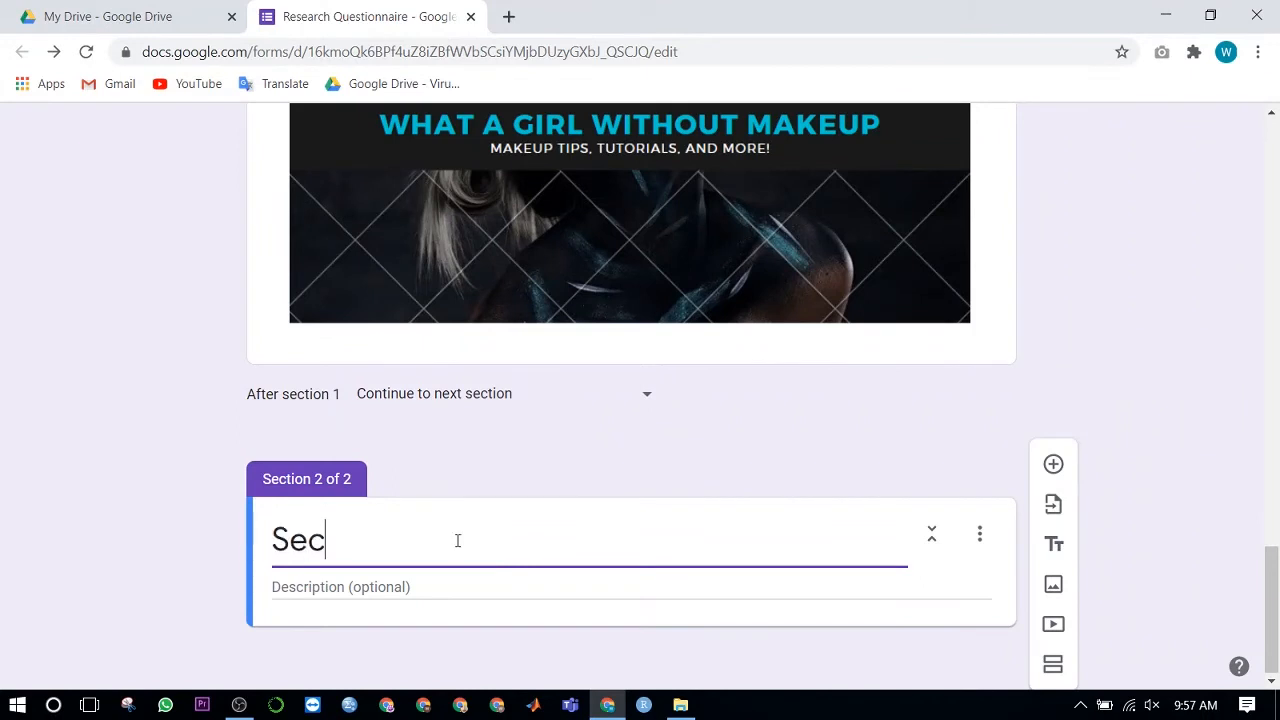
text(tion 2)
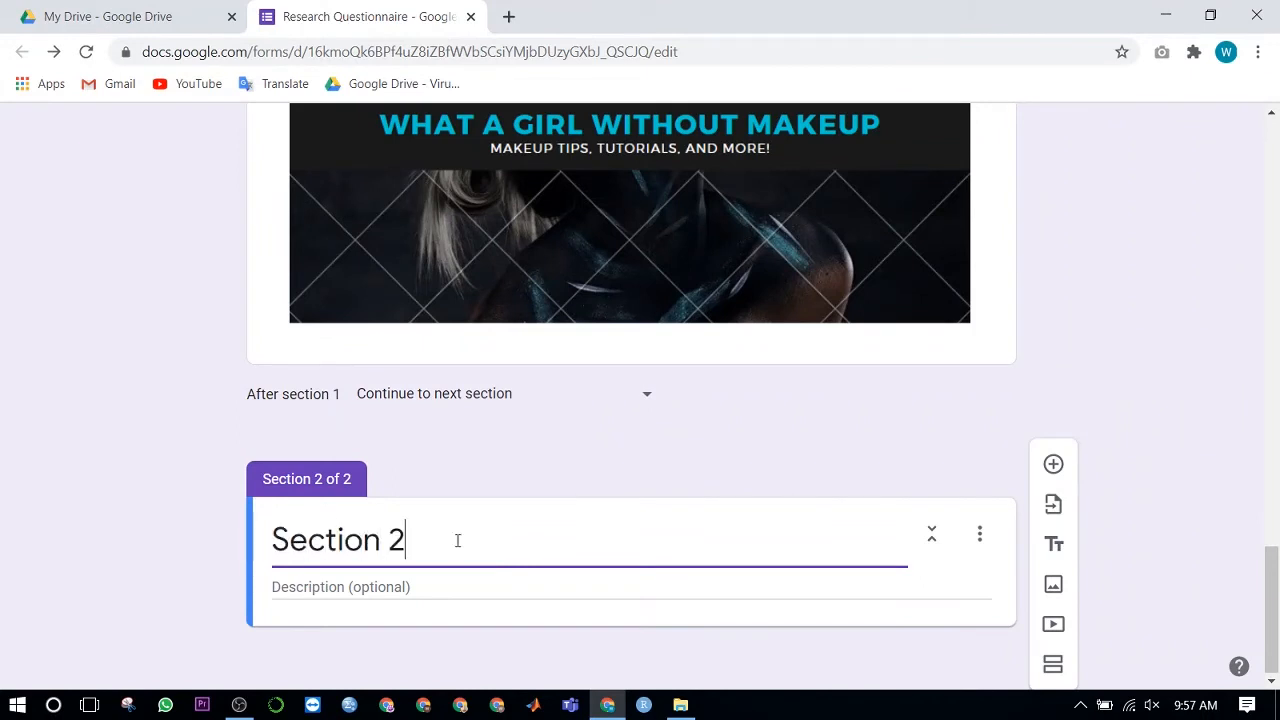
- Add a short answer question titled "Name" and a date question titled "Date" to Section 2
click(1053, 465)
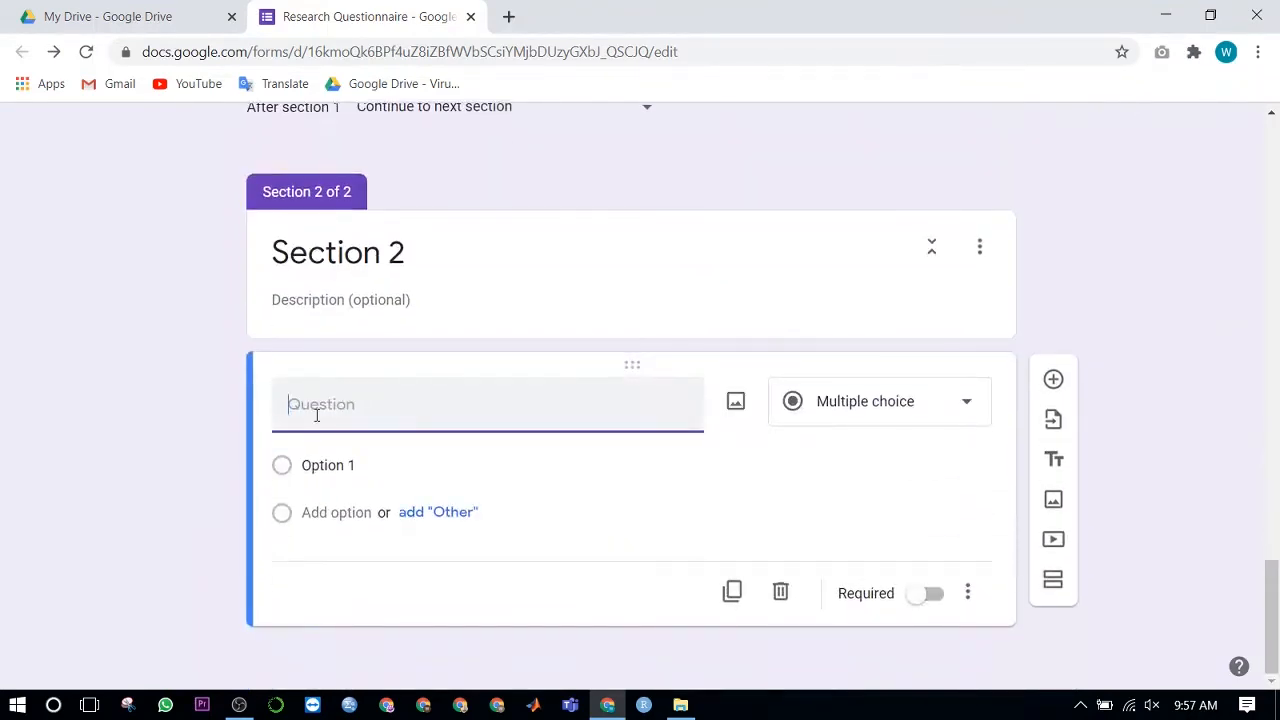
text(Name)
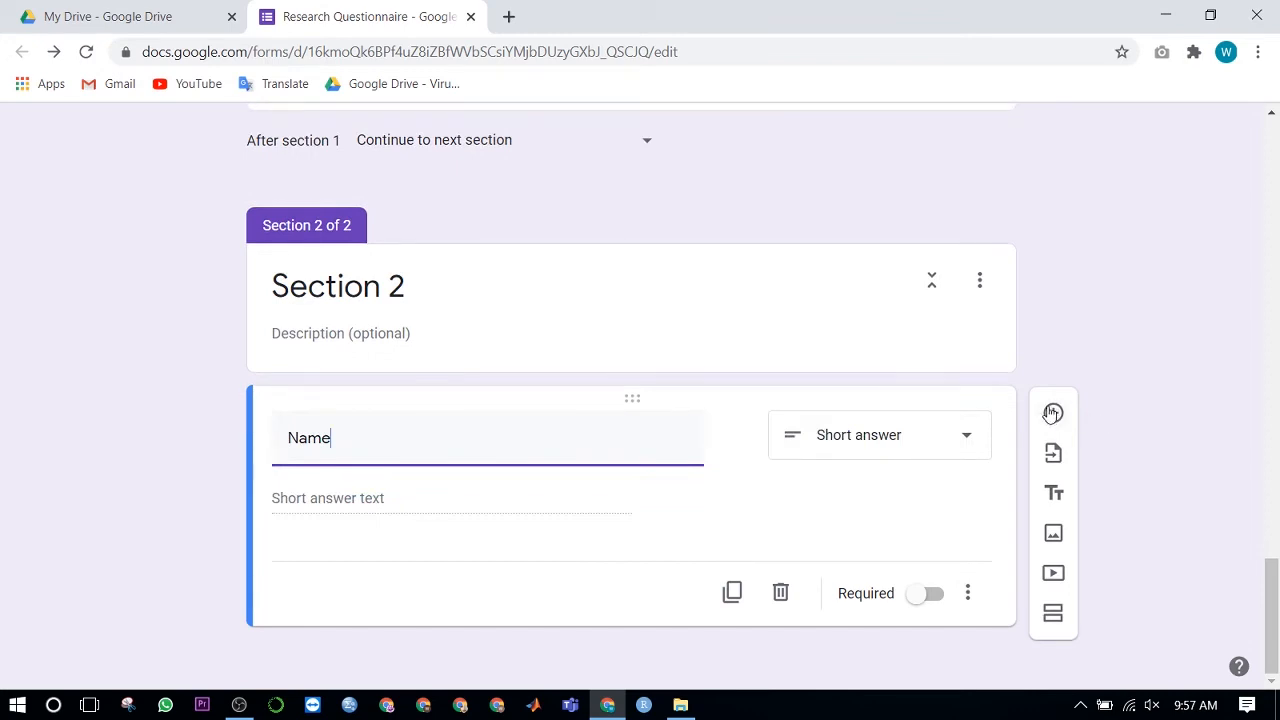
click(1053, 413)
click(352, 597)
text(Date)
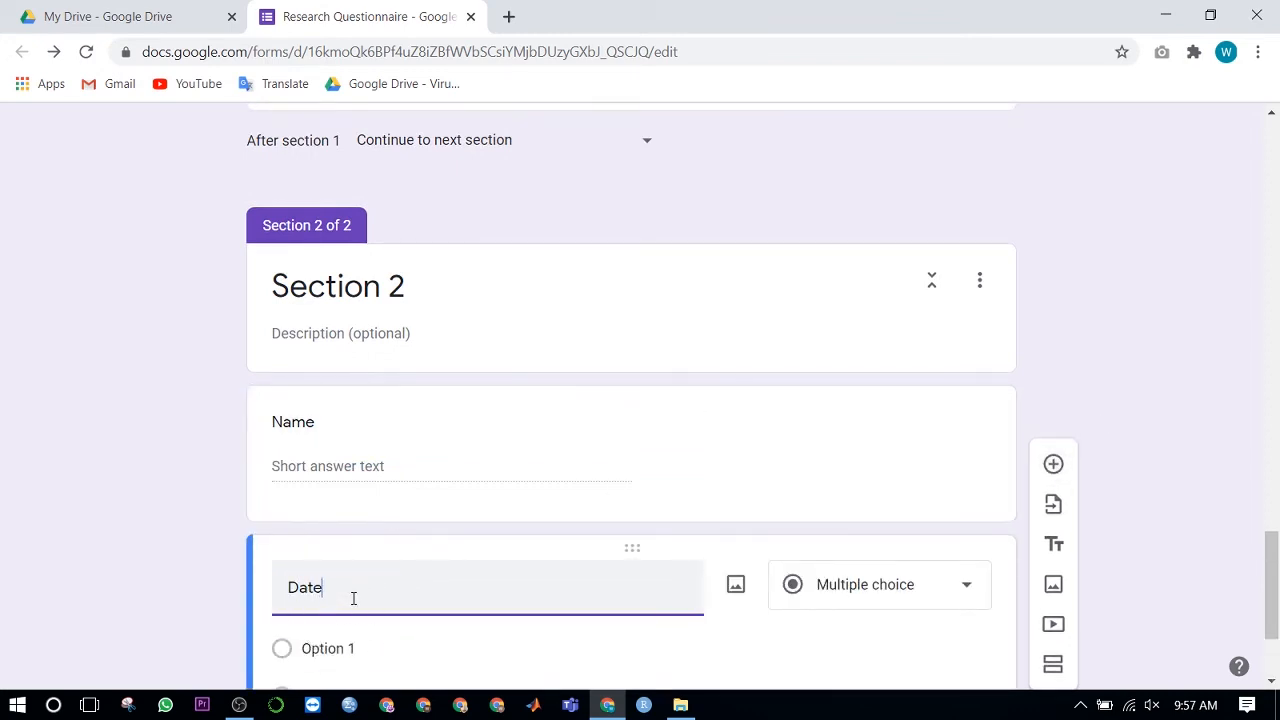
scroll(1118, 455, down, 2)
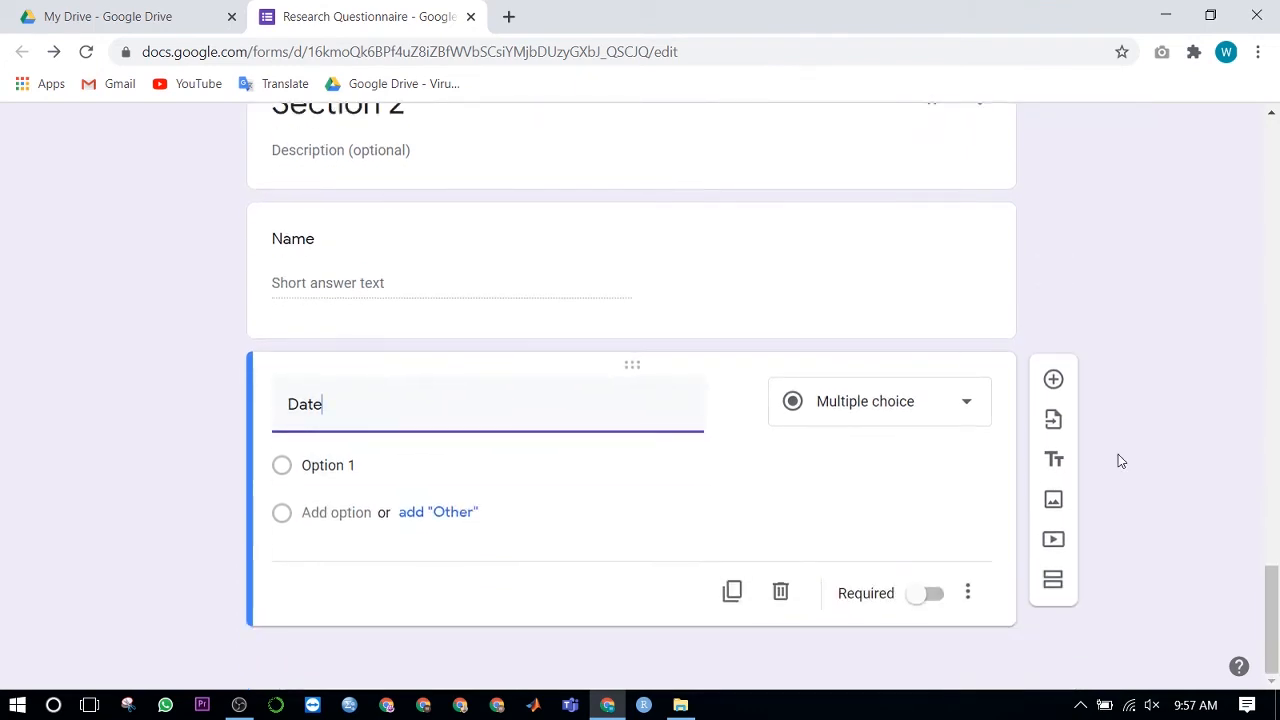
scroll(781, 450, up, 1)
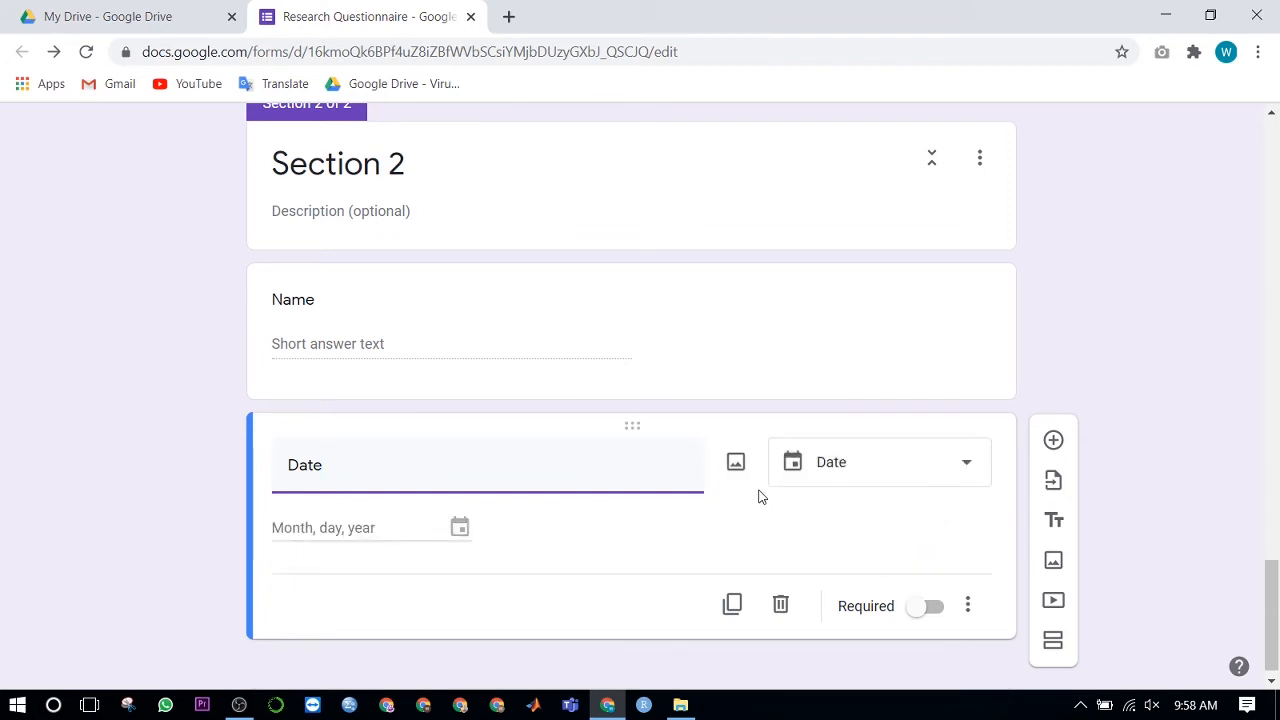
scroll(524, 502, up, 1)
scroll(524, 508, up, 2)
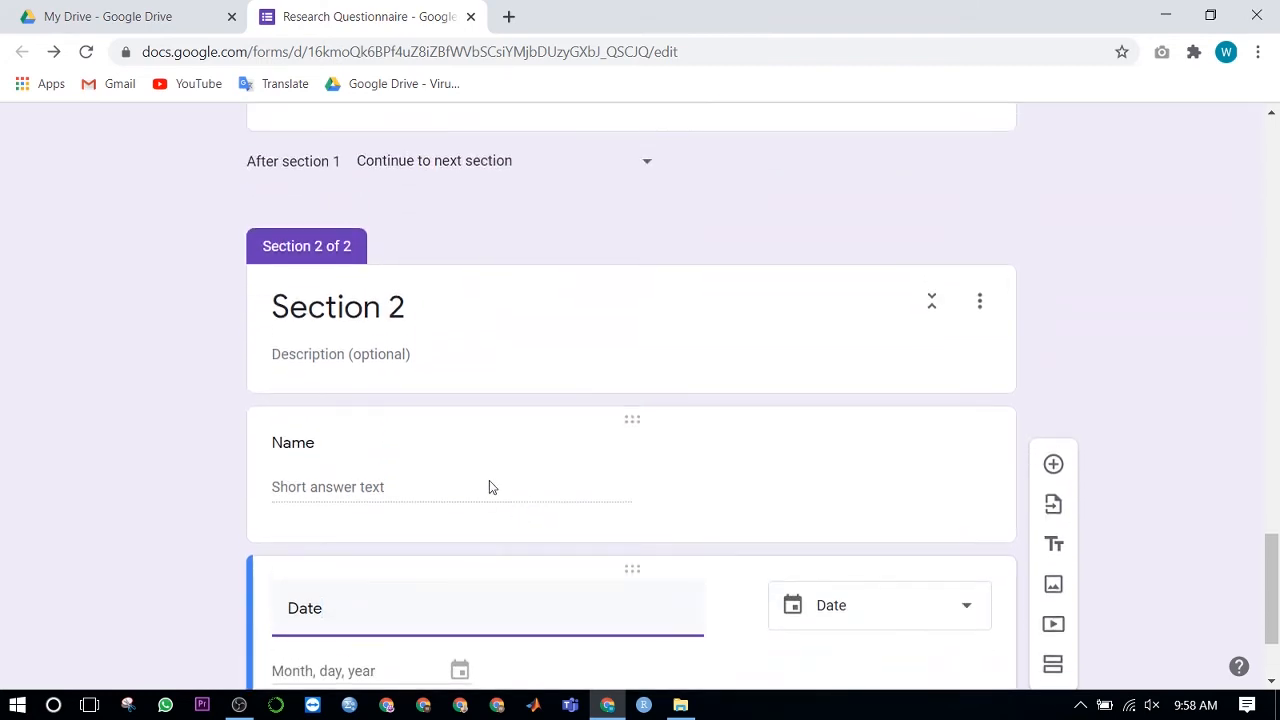
- Show a description field on the untitled multiple choice question above the Makeup image
click(621, 465)
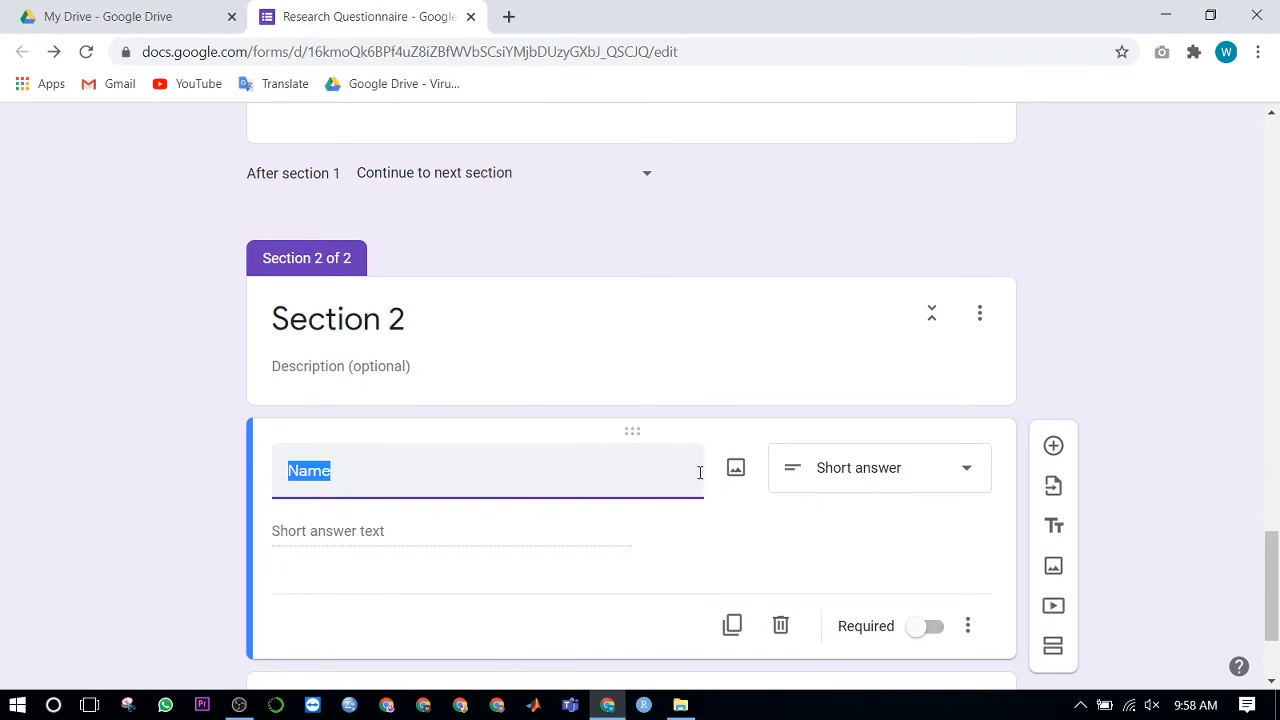
scroll(722, 482, up, 2)
scroll(722, 482, up, 6)
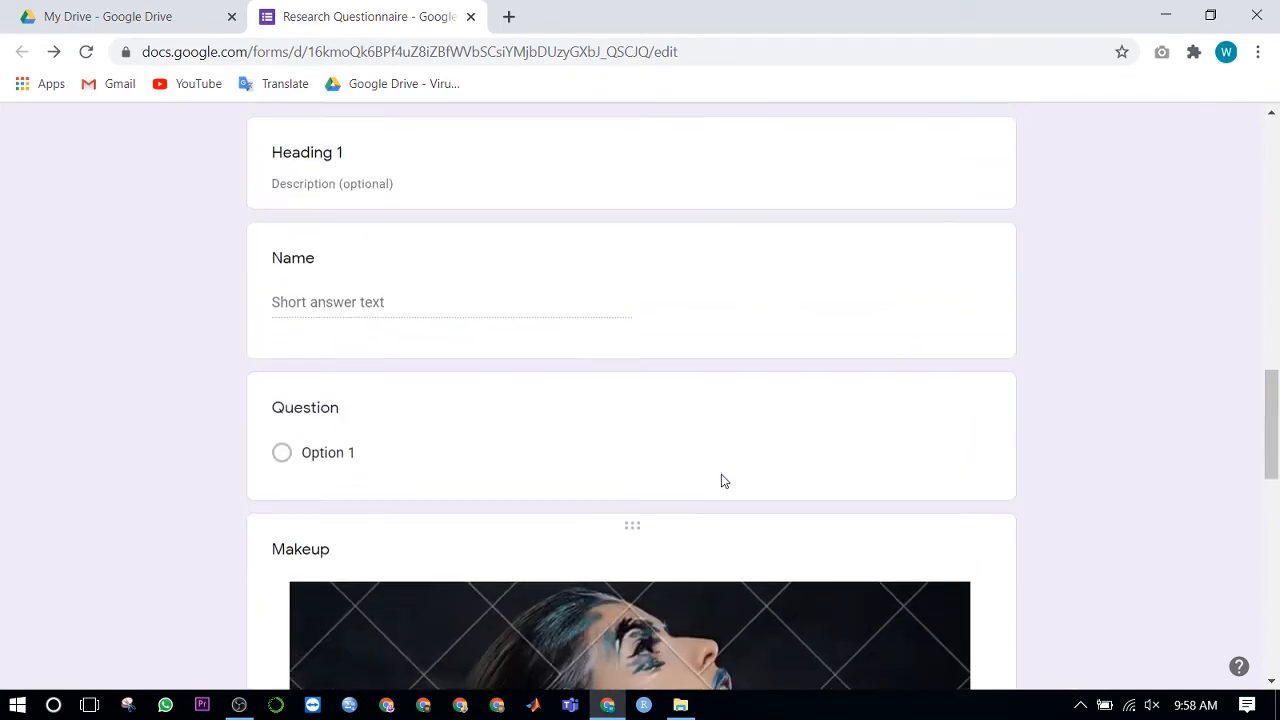
click(505, 496)
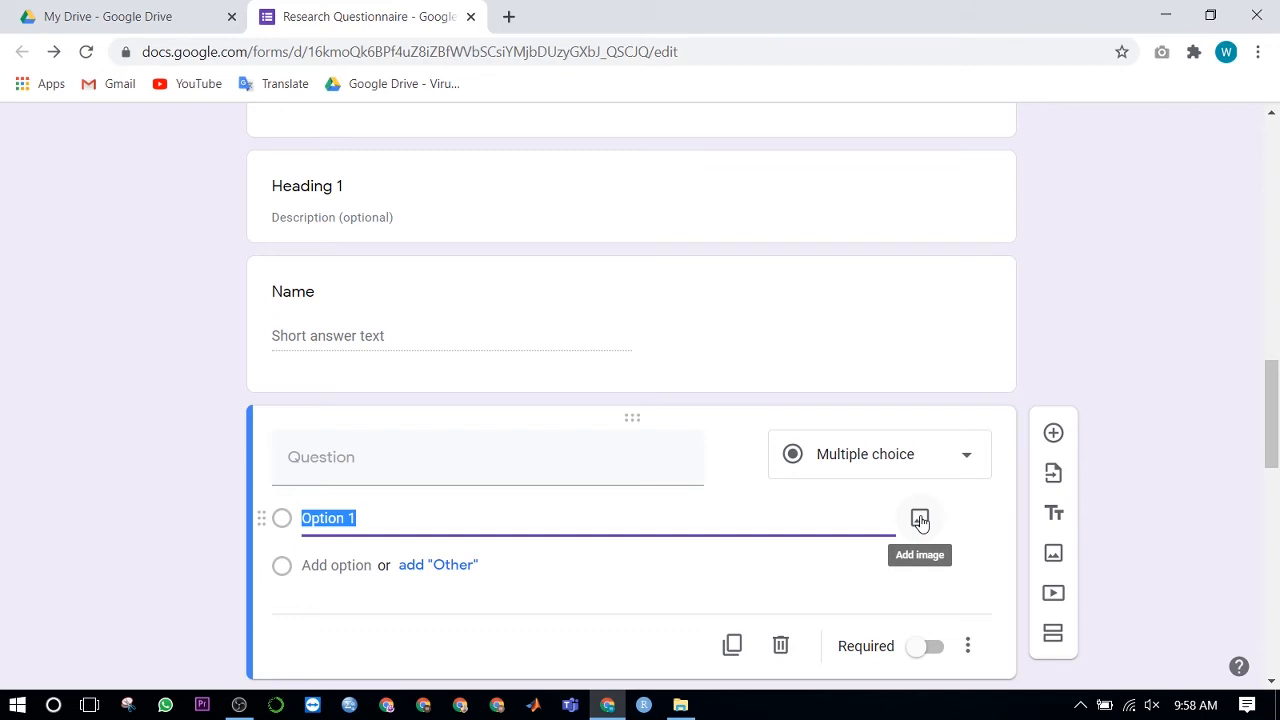
scroll(920, 520, up, 1)
scroll(920, 515, down, 3)
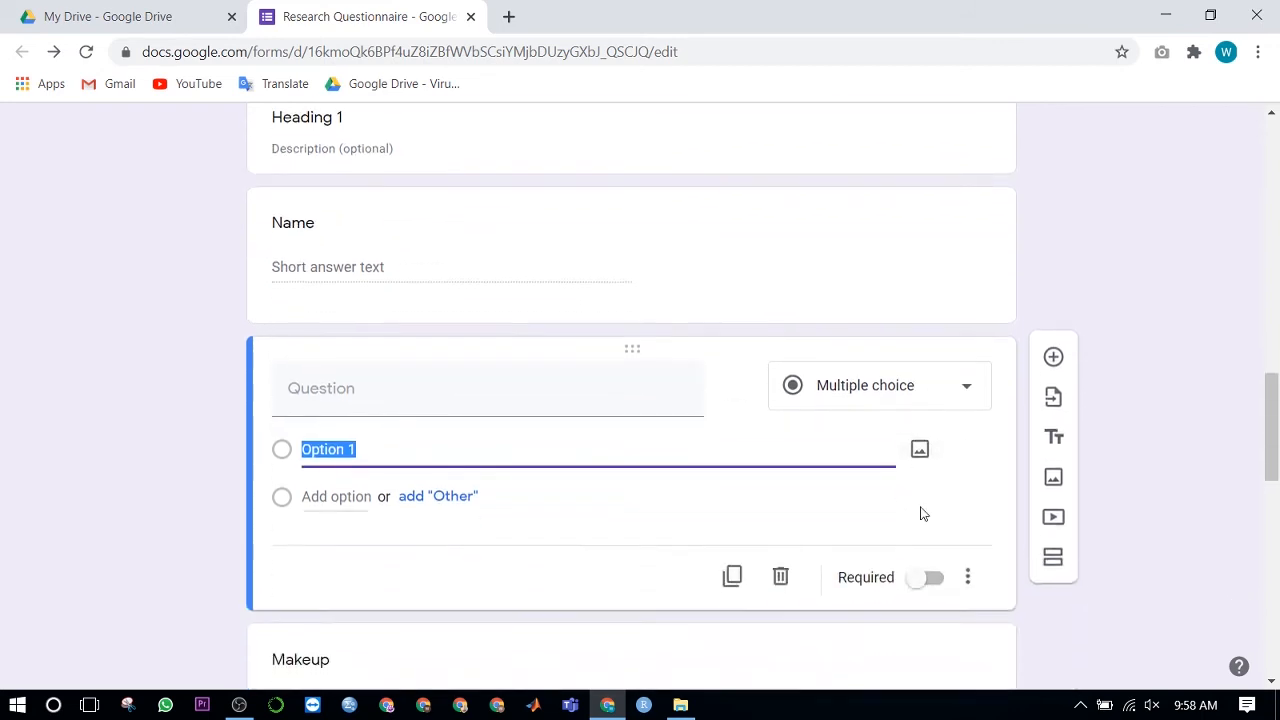
click(967, 462)
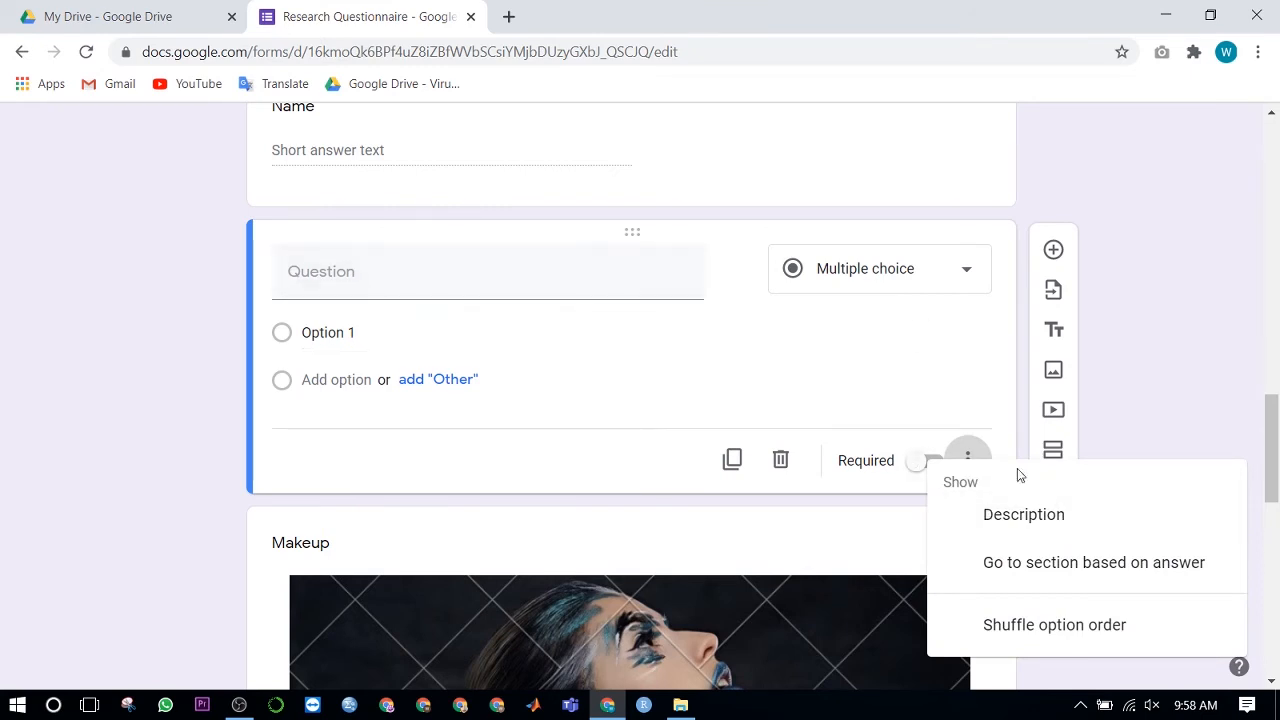
click(1058, 524)
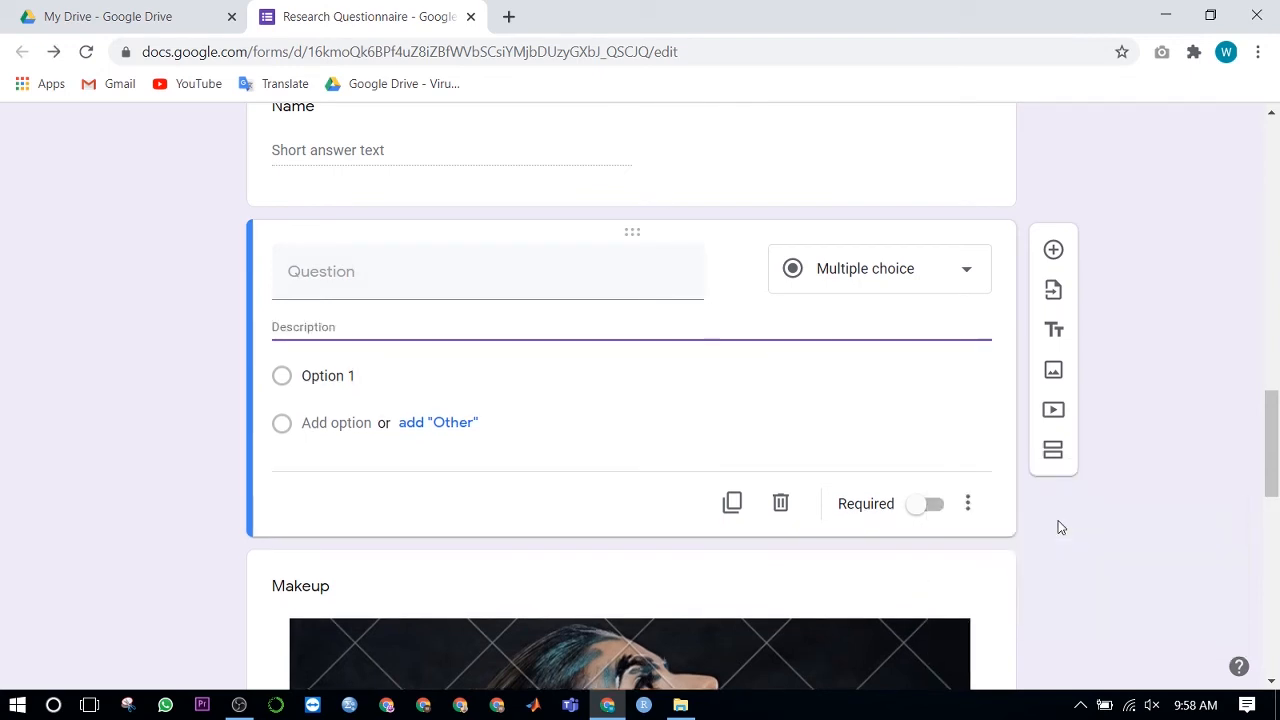
- Examine the untitled question's additional options for answer-based sections and shuffling, and the beginning of the form
click(967, 505)
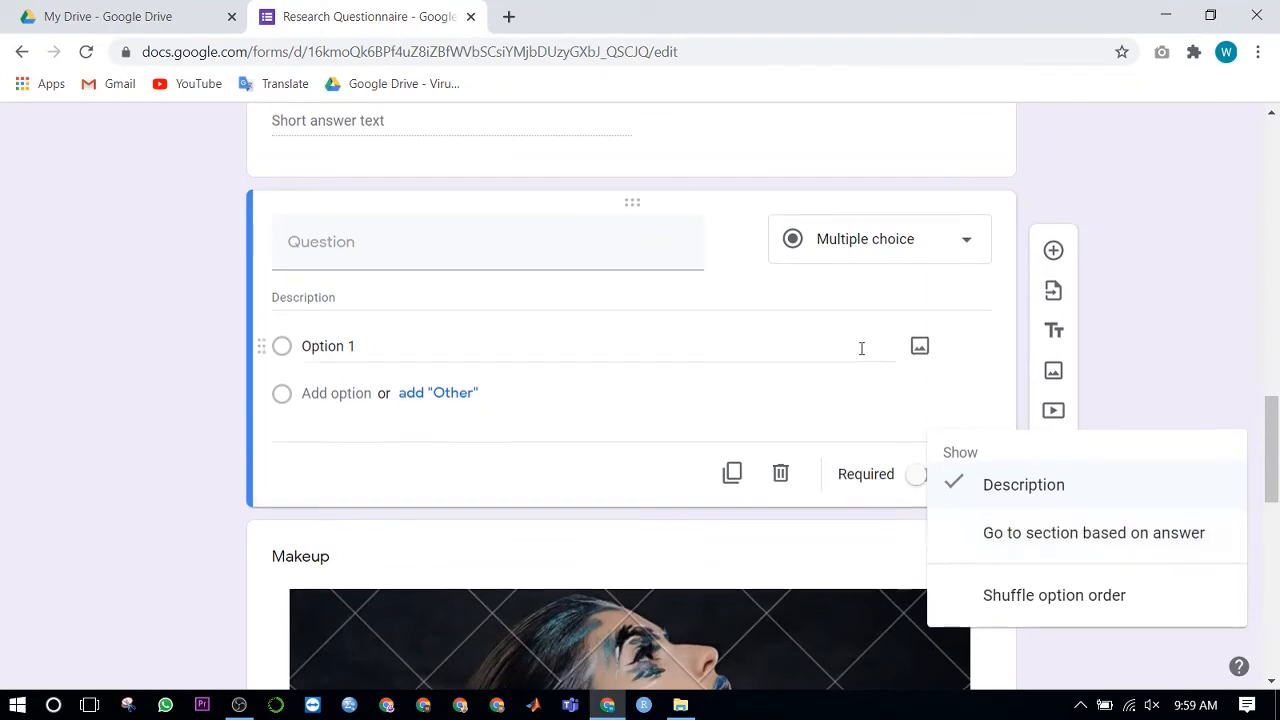
scroll(862, 355, up, 2)
scroll(862, 355, up, 15)
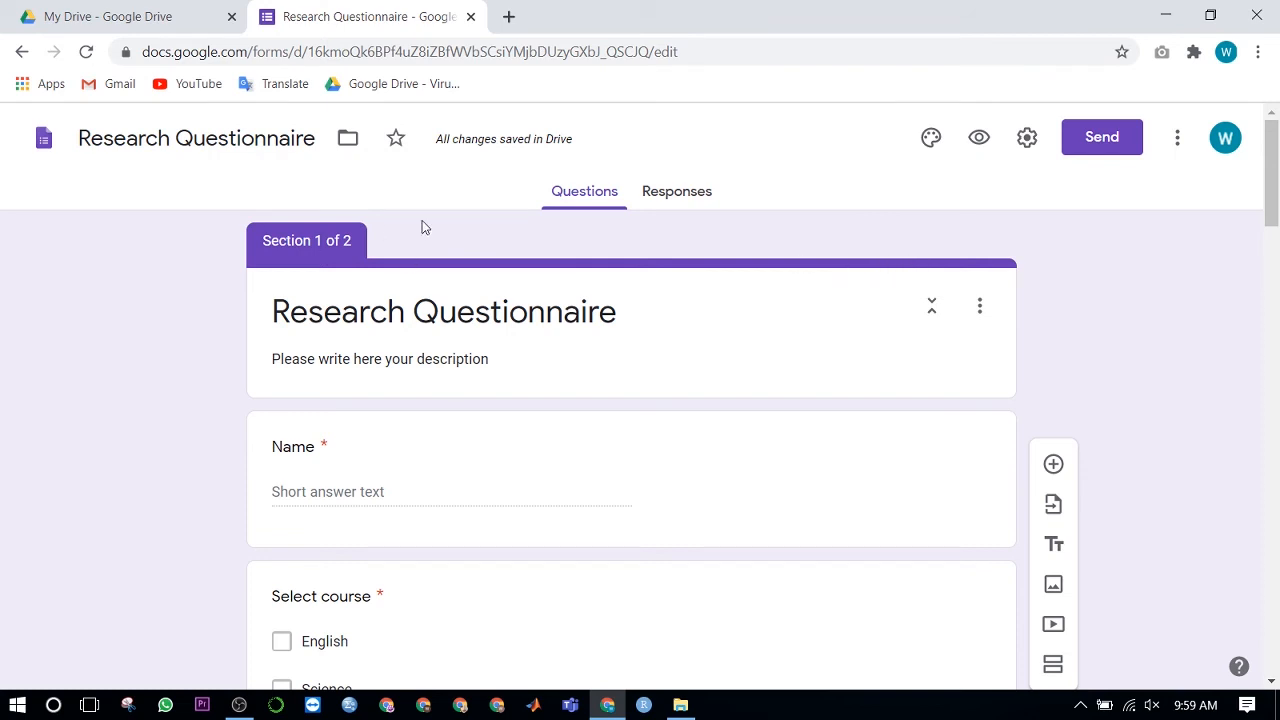
scroll(825, 436, down, 1)
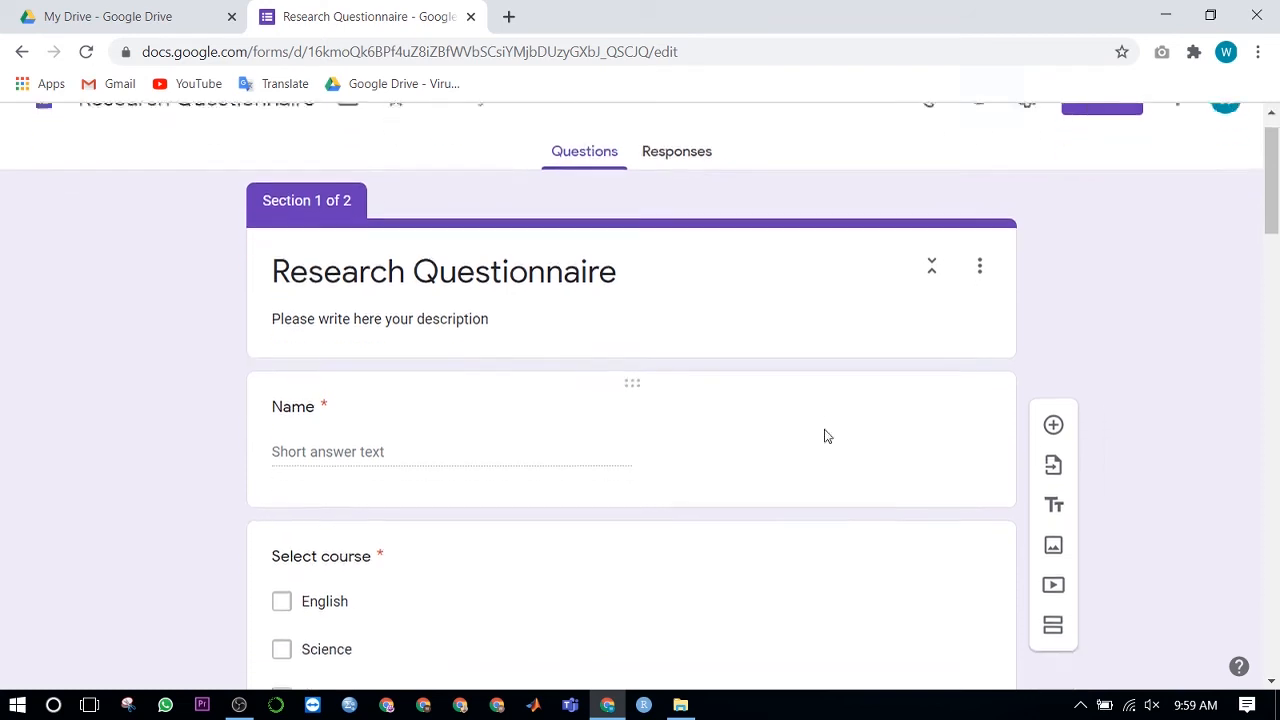
scroll(823, 429, up, 1)
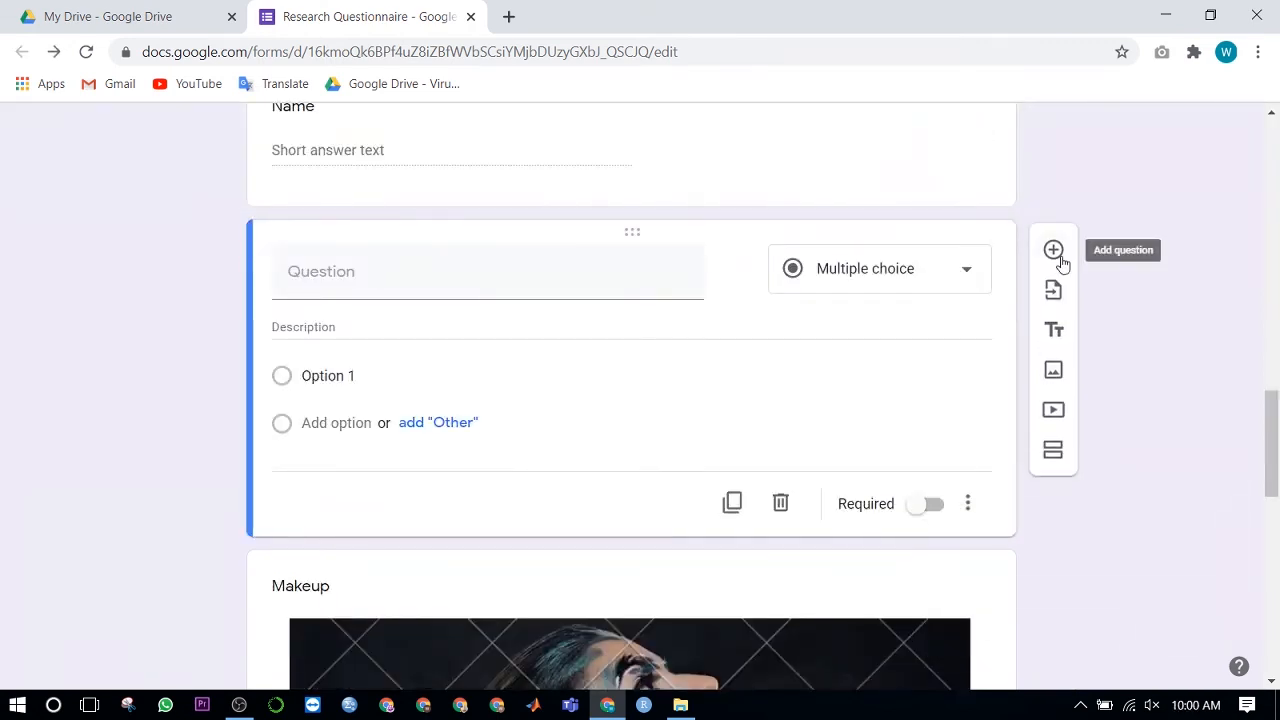
- Open the form's theme options and set the theme color to green
scroll(1061, 256, up, 10)
scroll(1061, 256, up, 4)
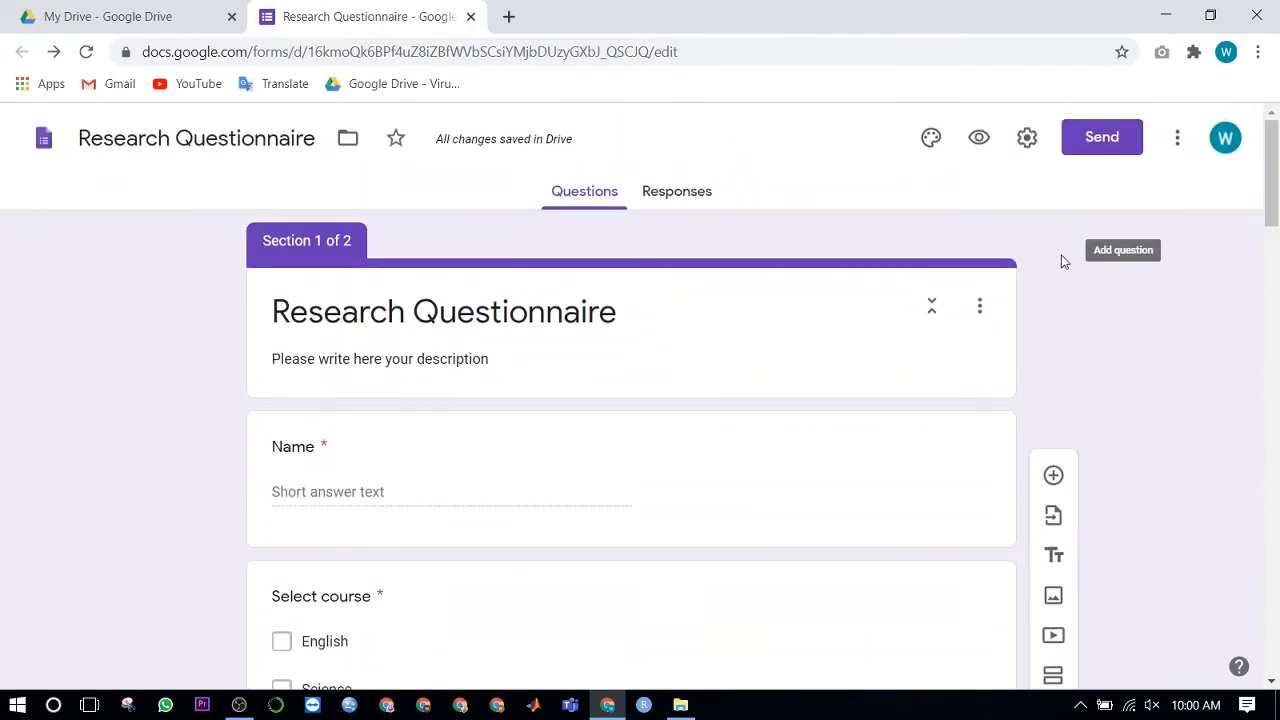
click(931, 140)
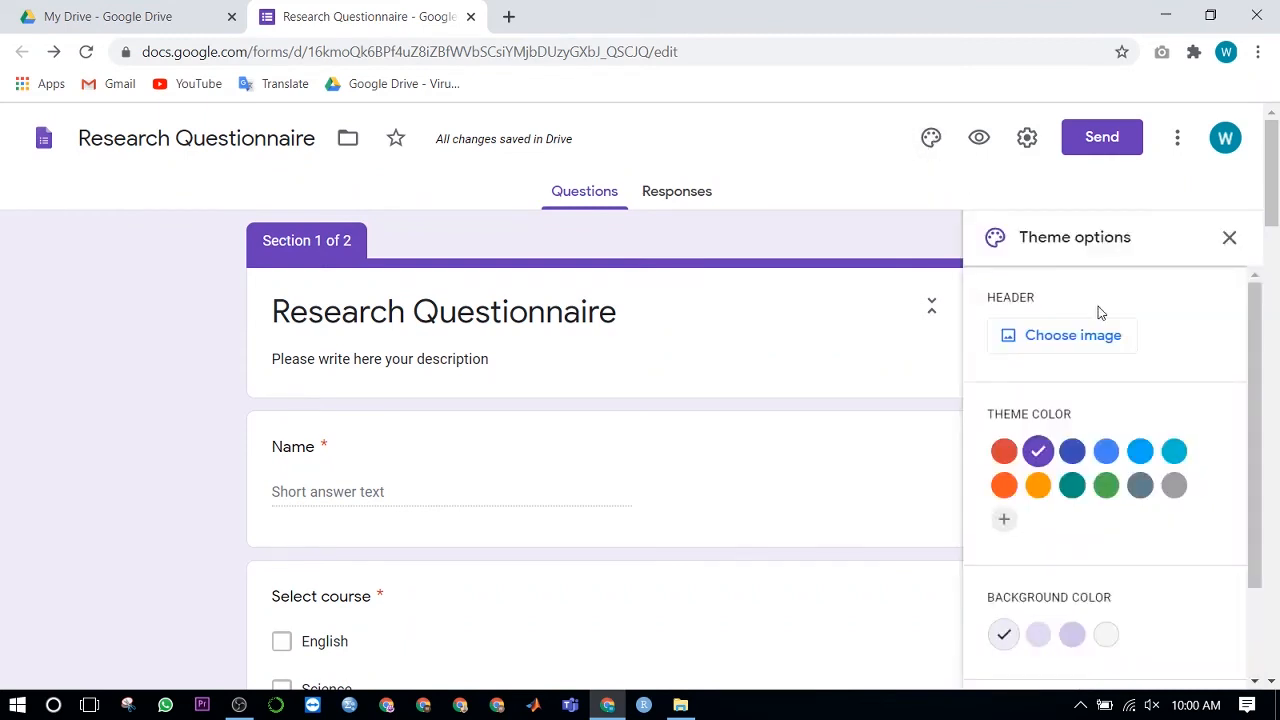
click(1102, 493)
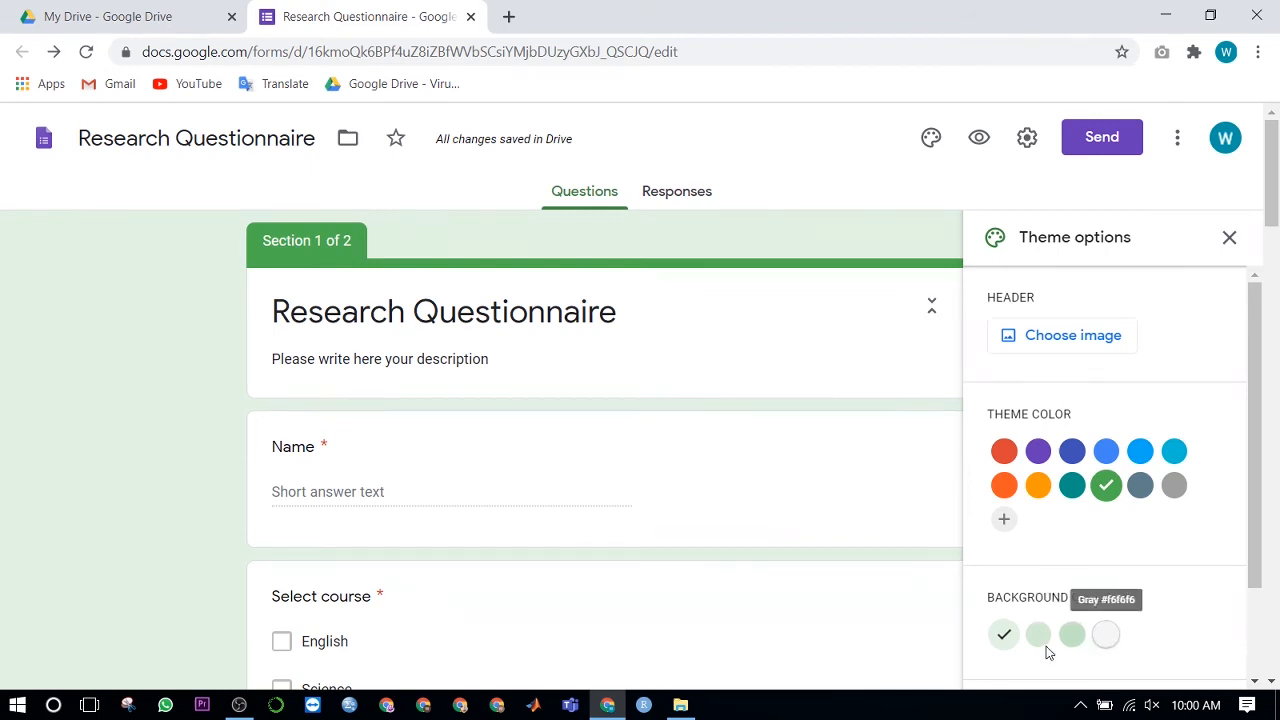
- Try the different background colors of the green theme, finishing with Light #e4f3e5
scroll(1075, 636, down, 2)
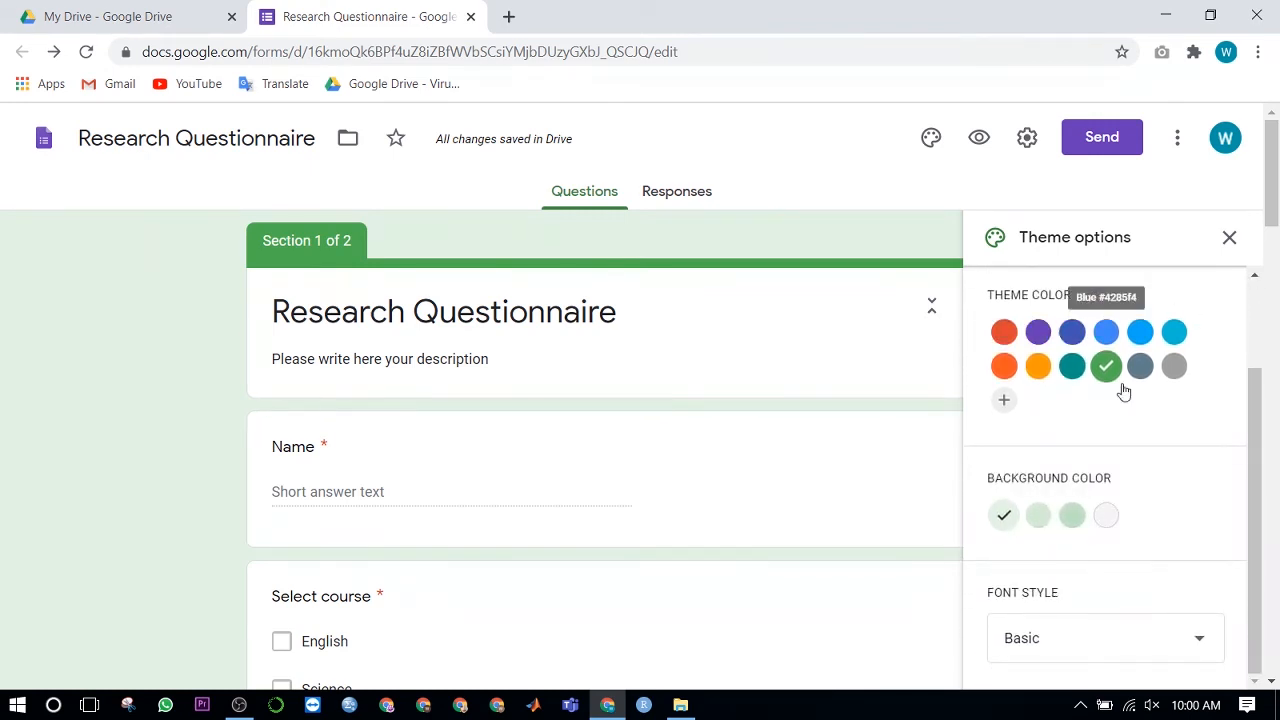
click(1105, 526)
click(1073, 522)
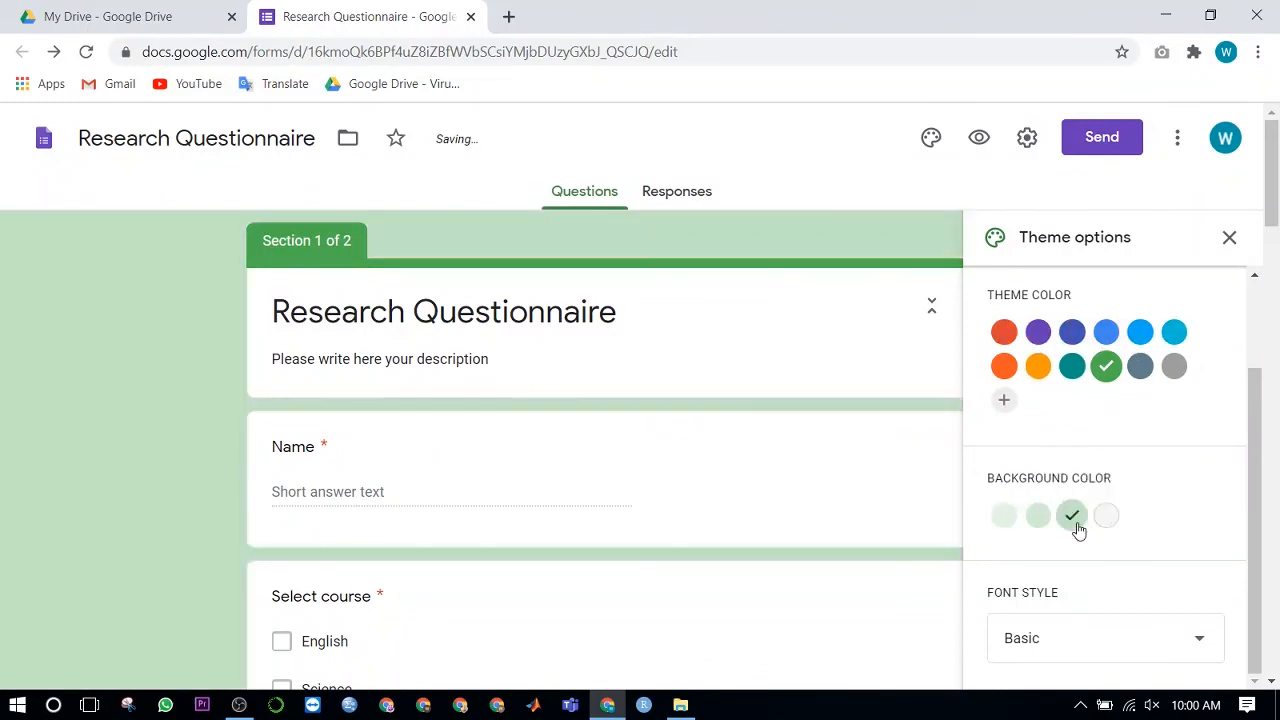
click(1038, 518)
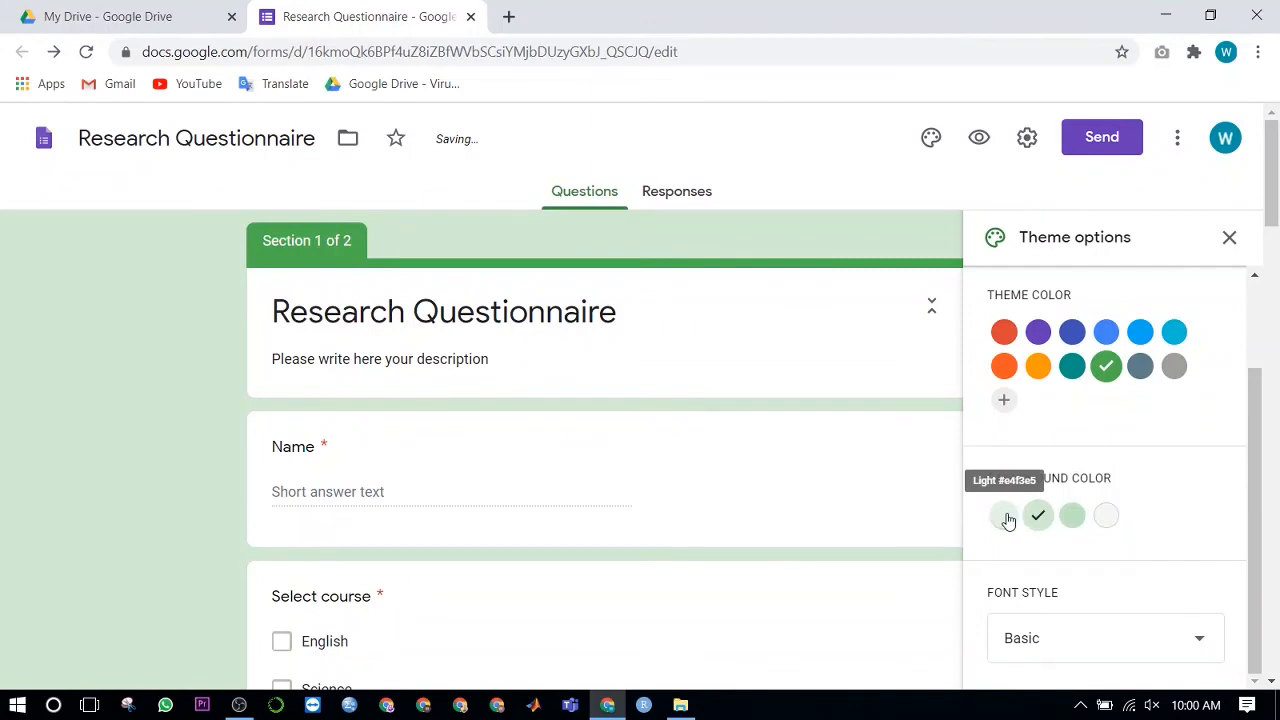
click(1005, 518)
scroll(1005, 518, up, 1)
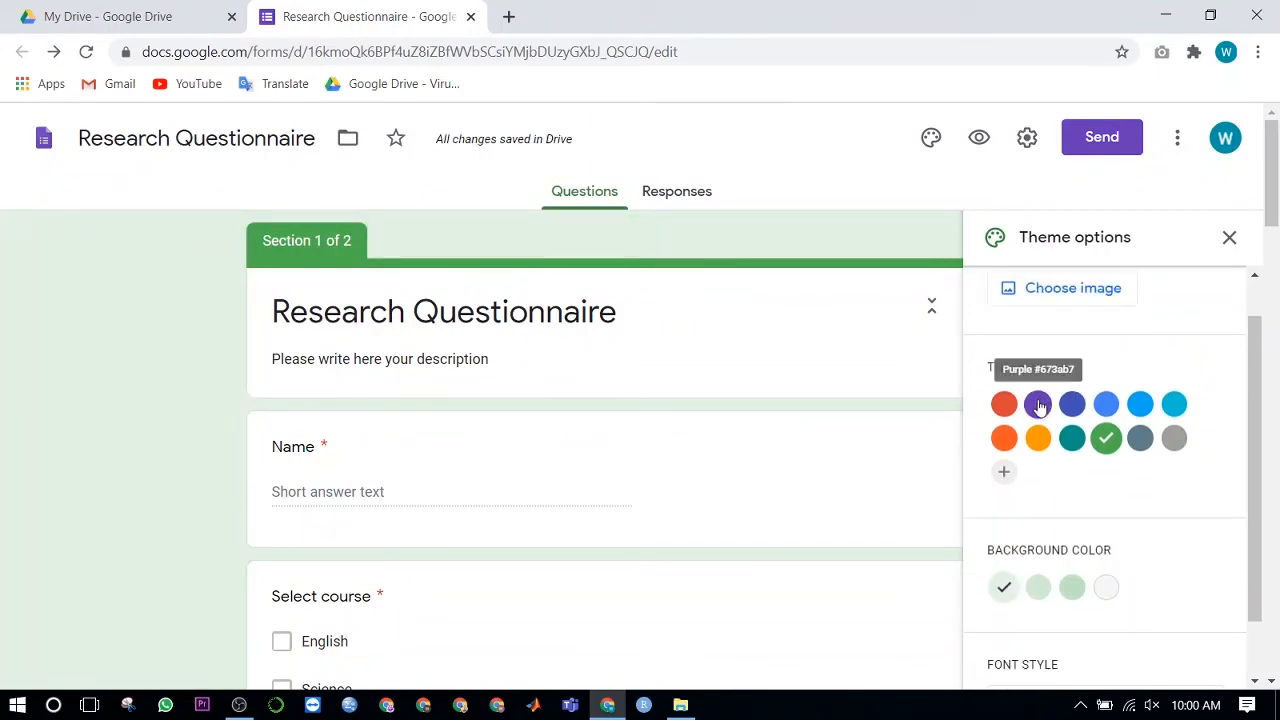
- Try the purple theme color, followed by the orange one with the Dark #ffc4b2 background
click(1040, 405)
click(1005, 440)
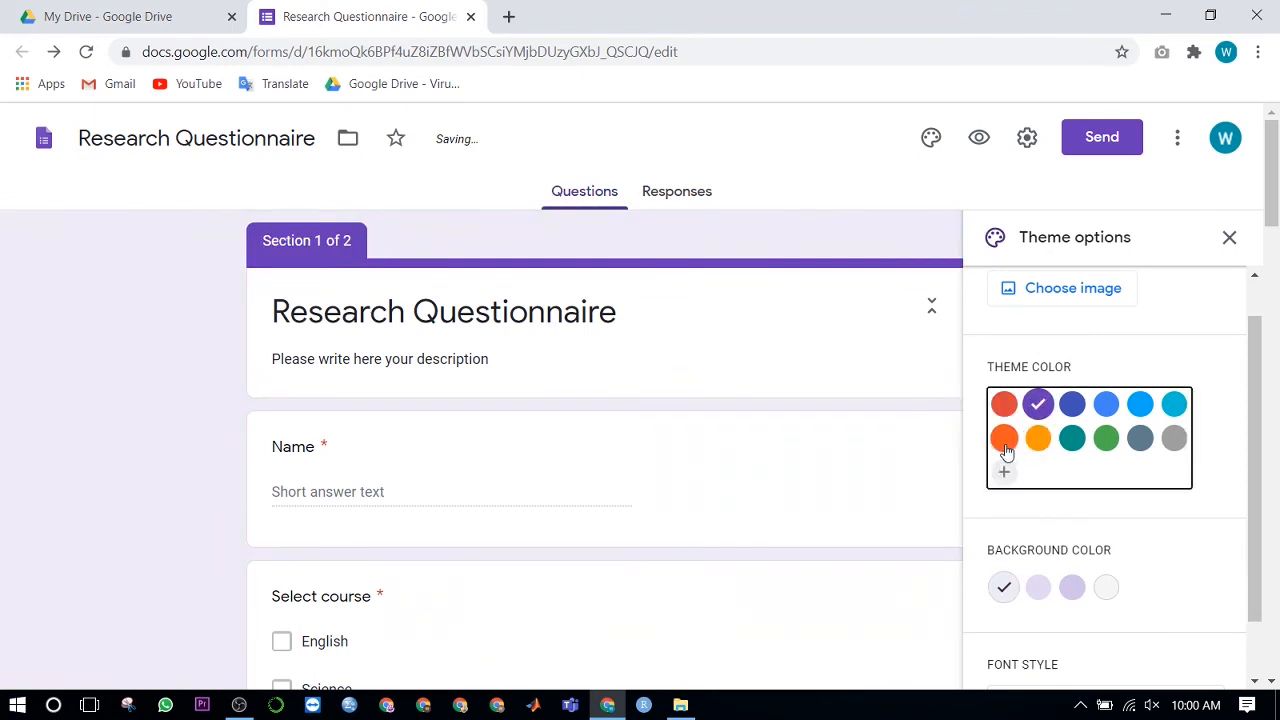
click(1074, 588)
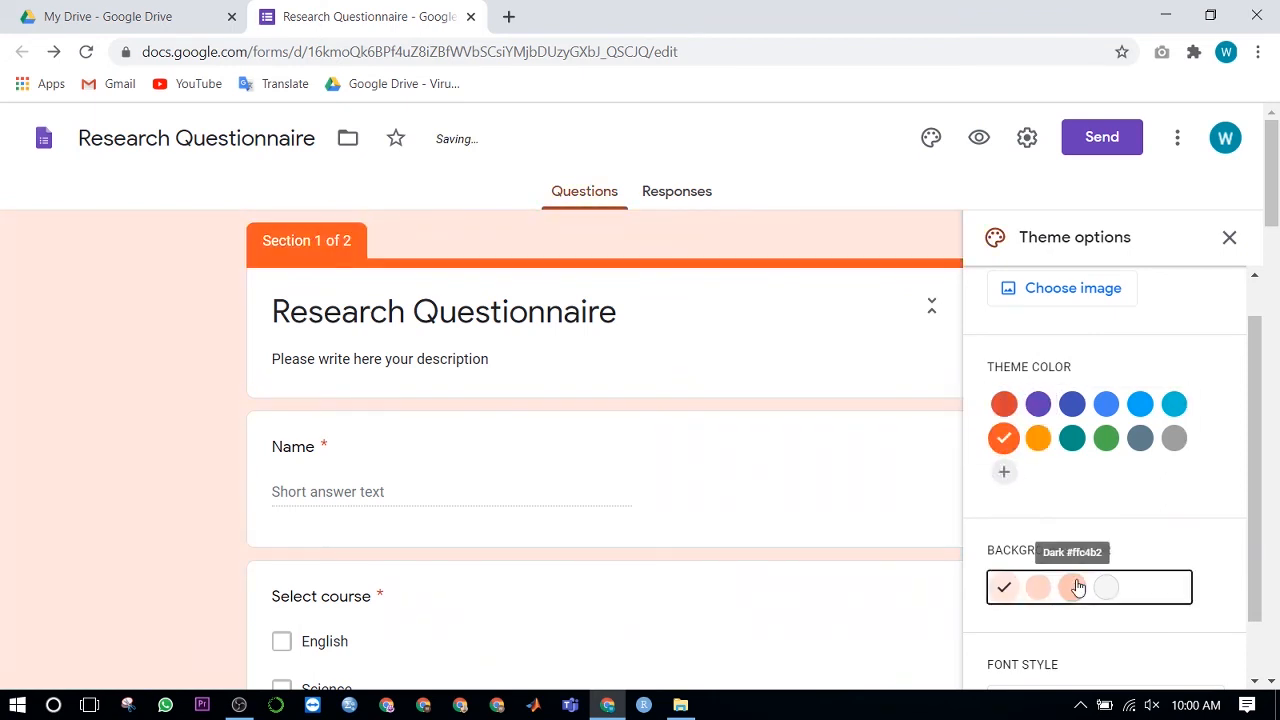
- Set the form's theme color to gray with the Dark #dddddd background color
click(1170, 448)
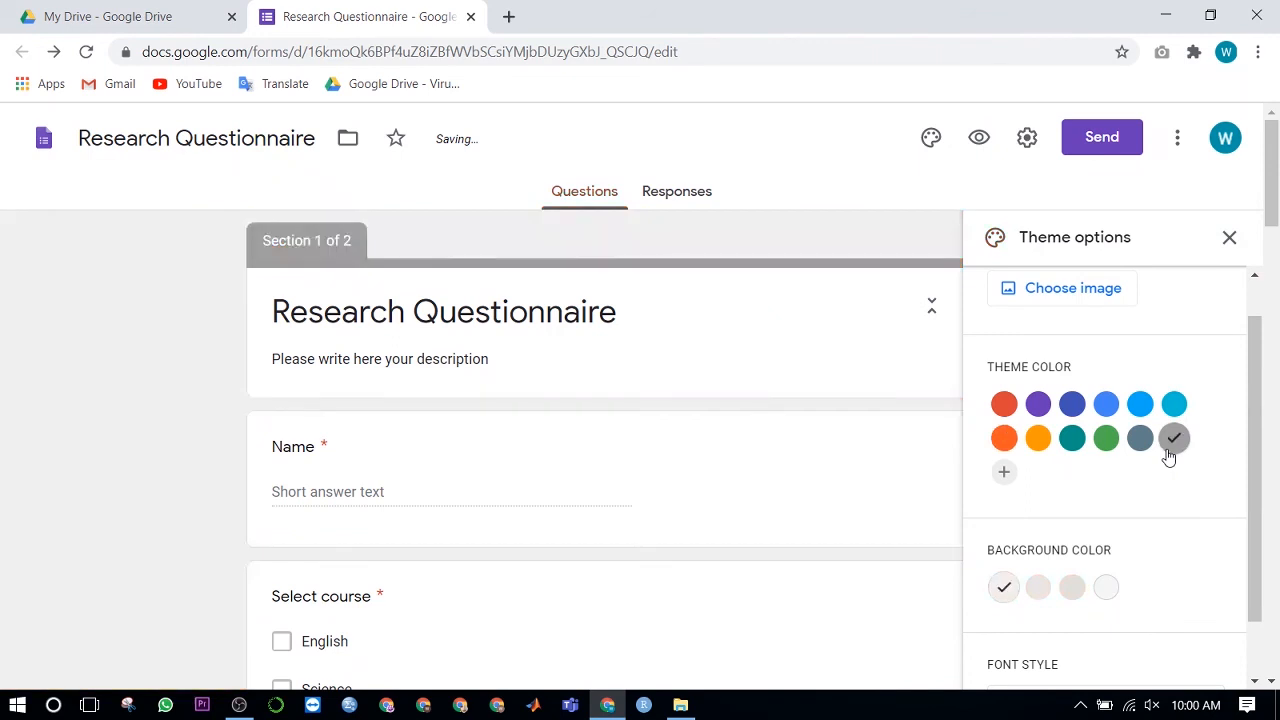
click(1072, 587)
- Set the form's font style to Decorative and check it on the questions
scroll(1077, 594, down, 1)
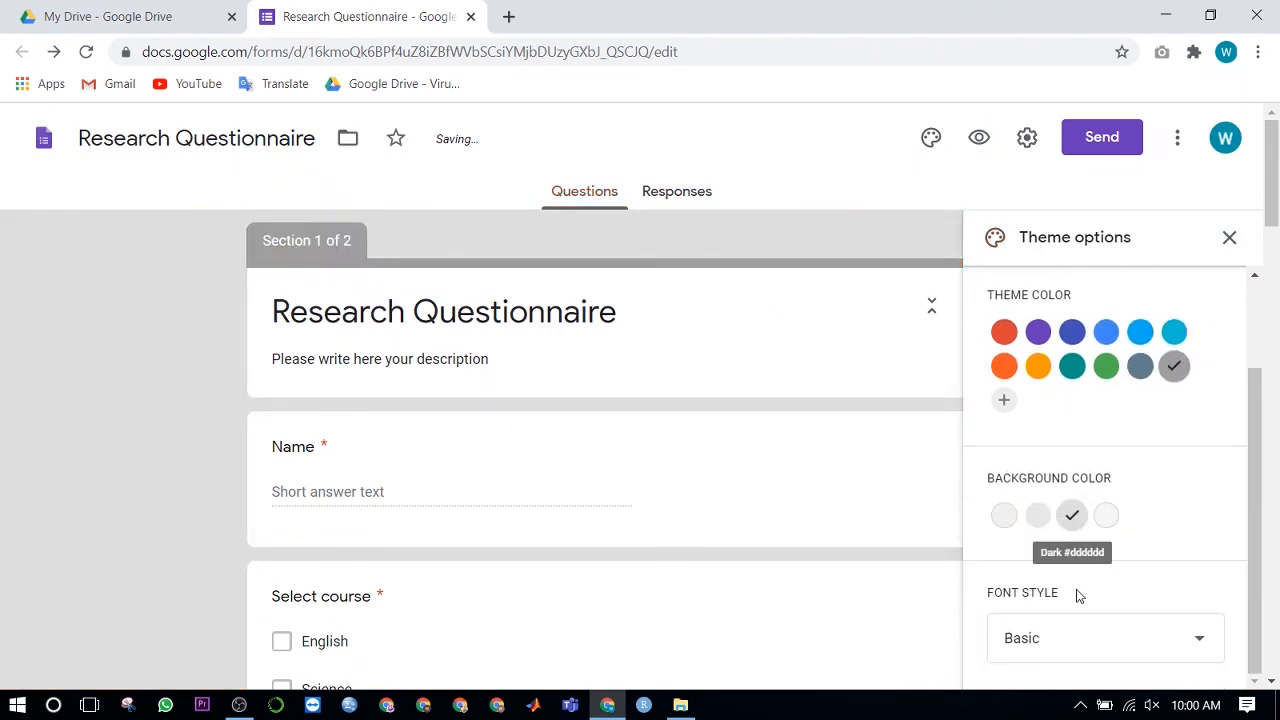
click(1199, 641)
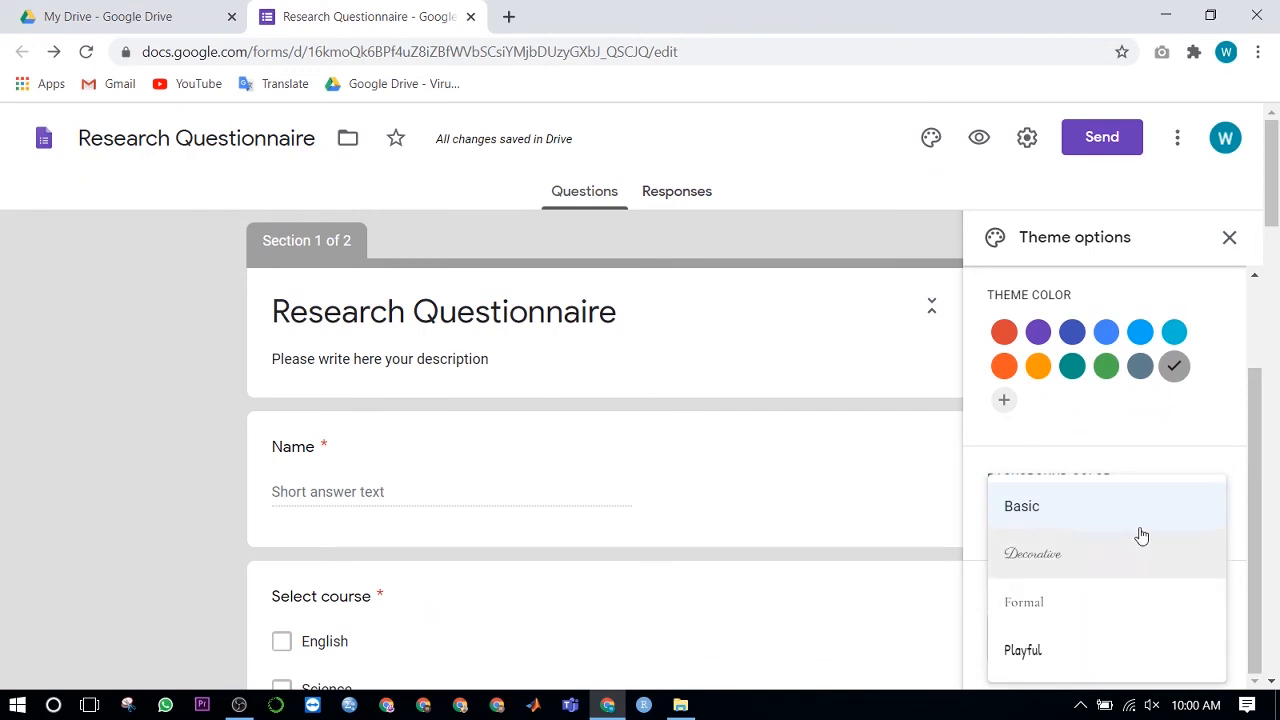
click(1071, 556)
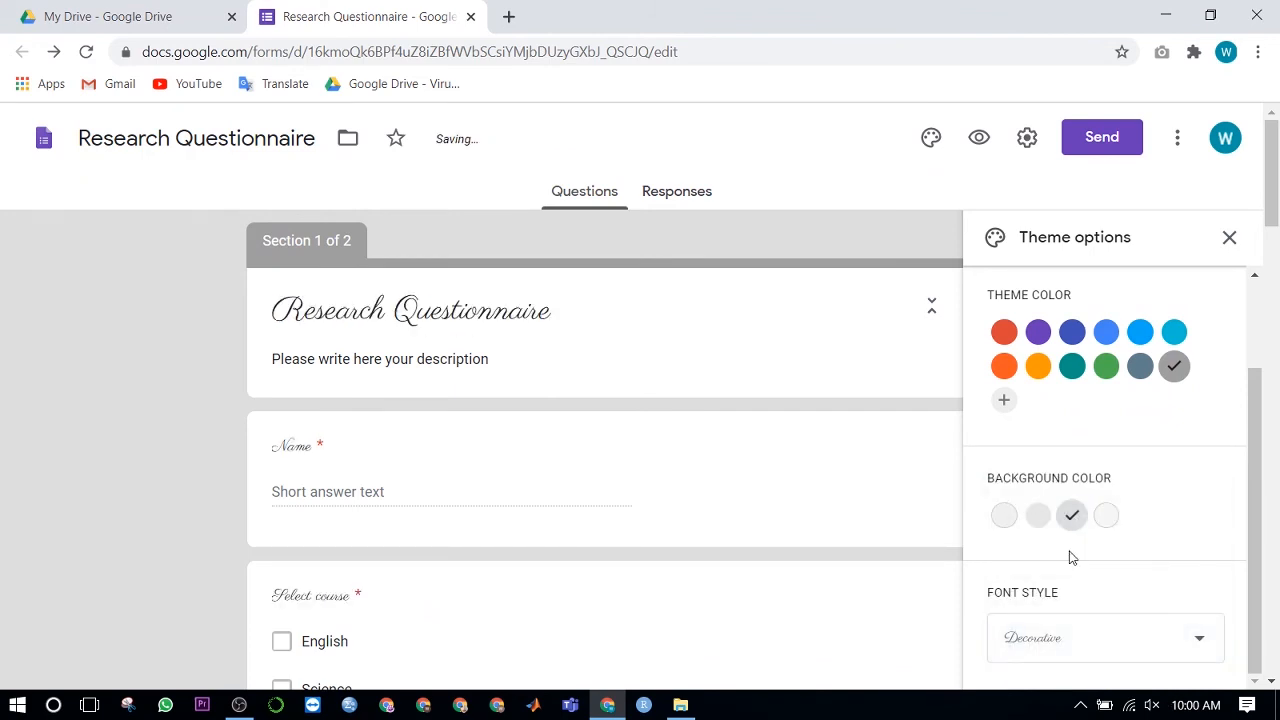
scroll(1070, 557, down, 2)
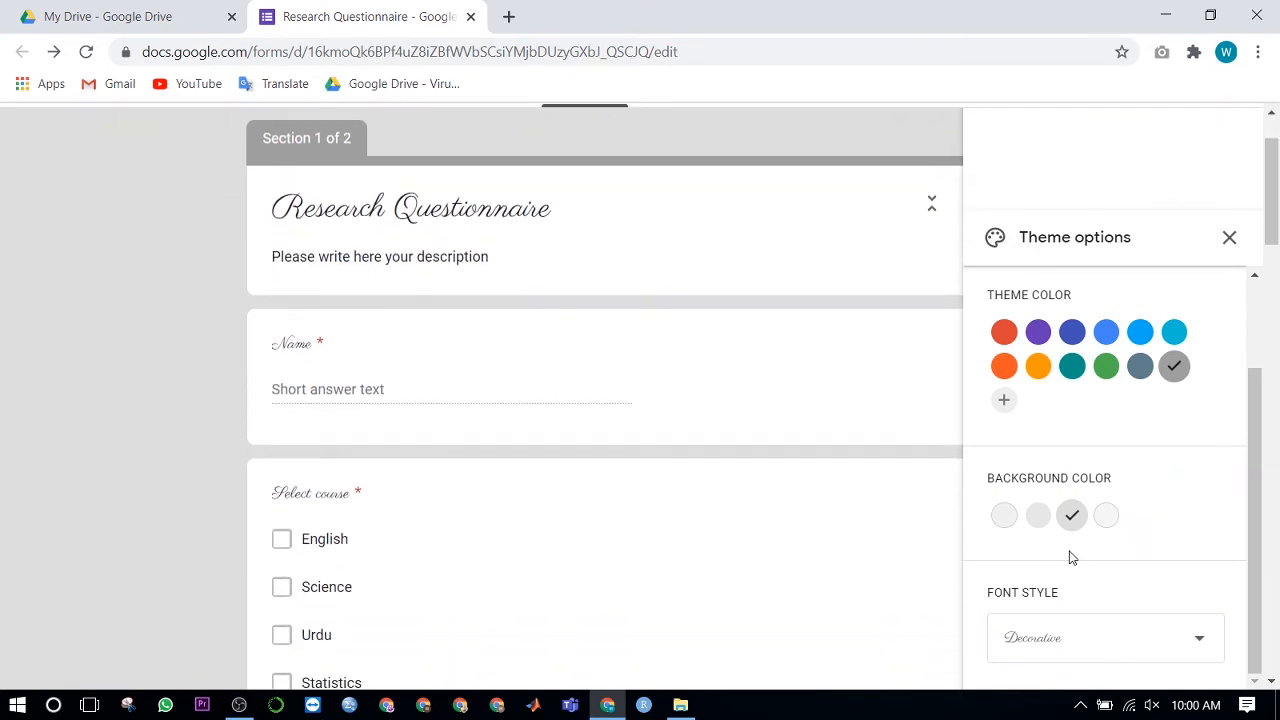
- Try the Formal font style and settle on Playful, checking it on the title and questions
click(1193, 641)
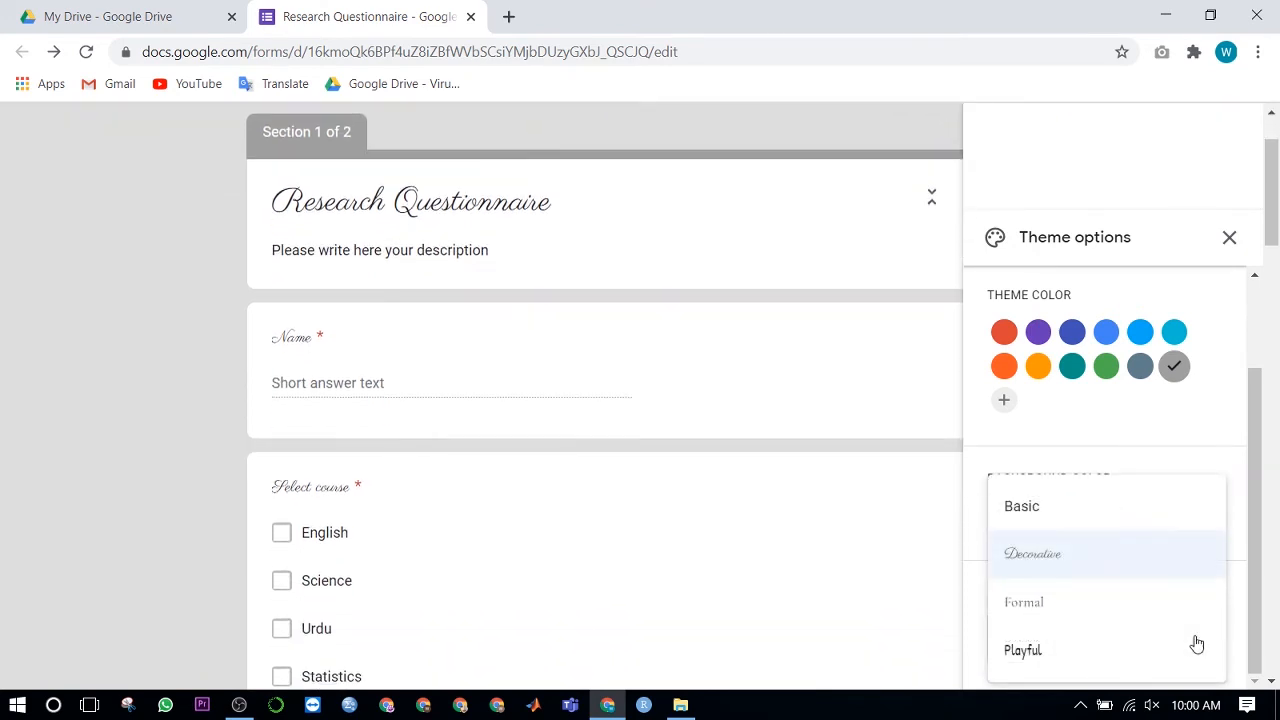
click(1100, 621)
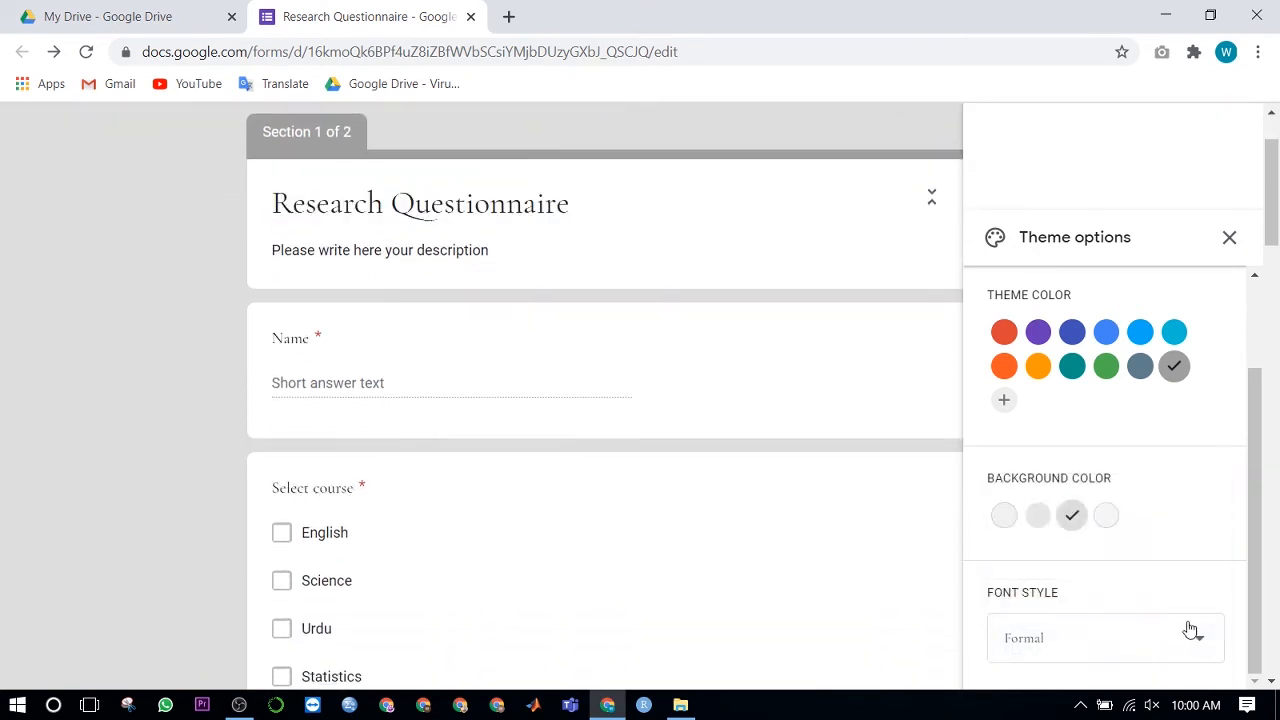
click(1208, 640)
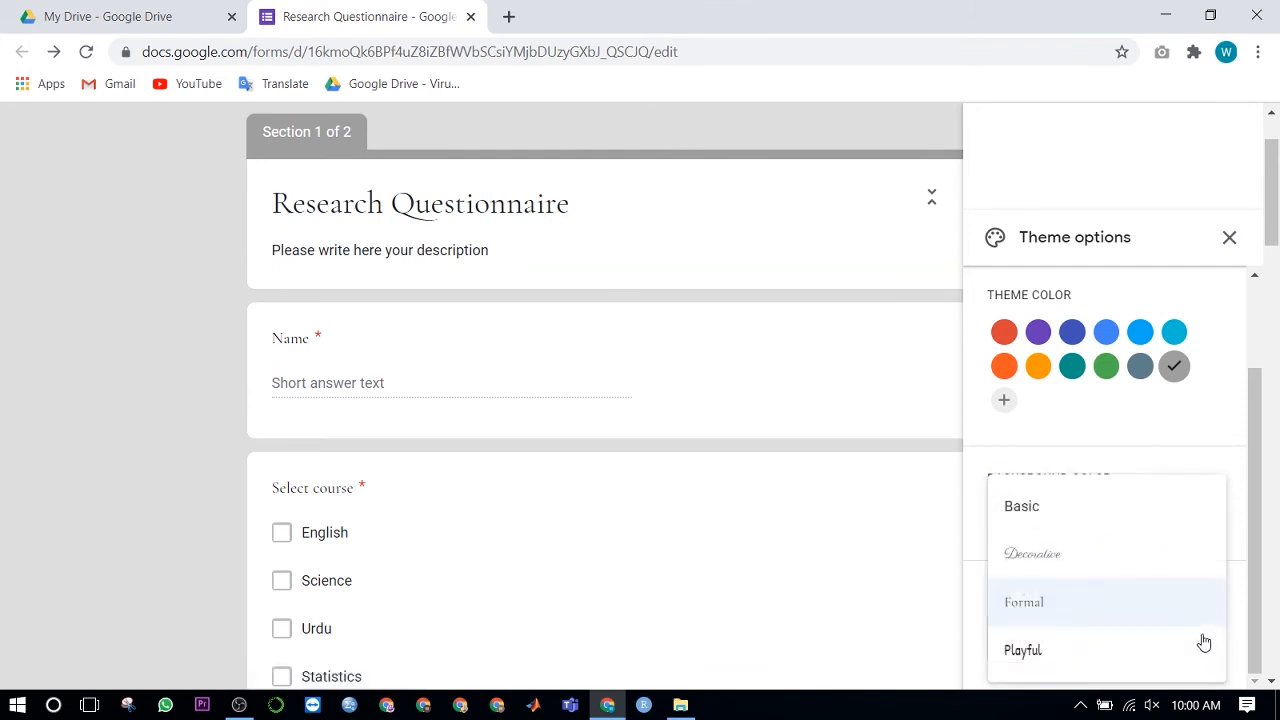
click(1076, 654)
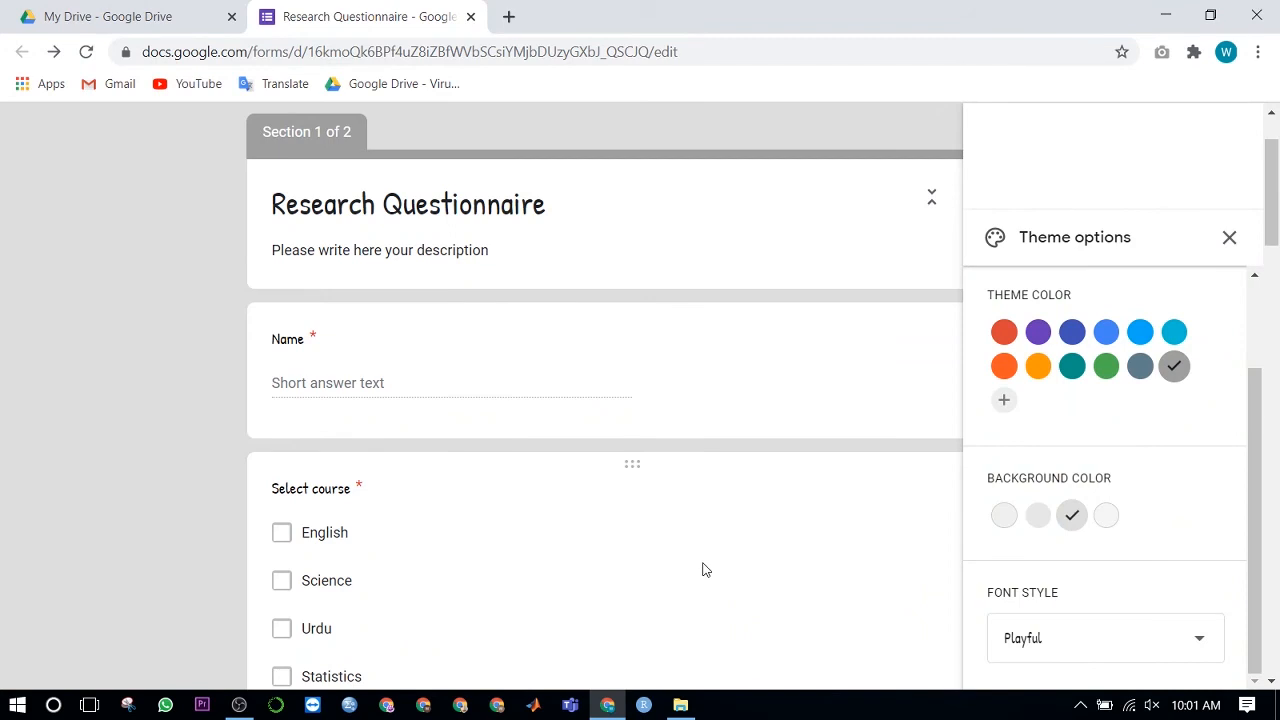
scroll(703, 569, down, 1)
scroll(703, 569, up, 2)
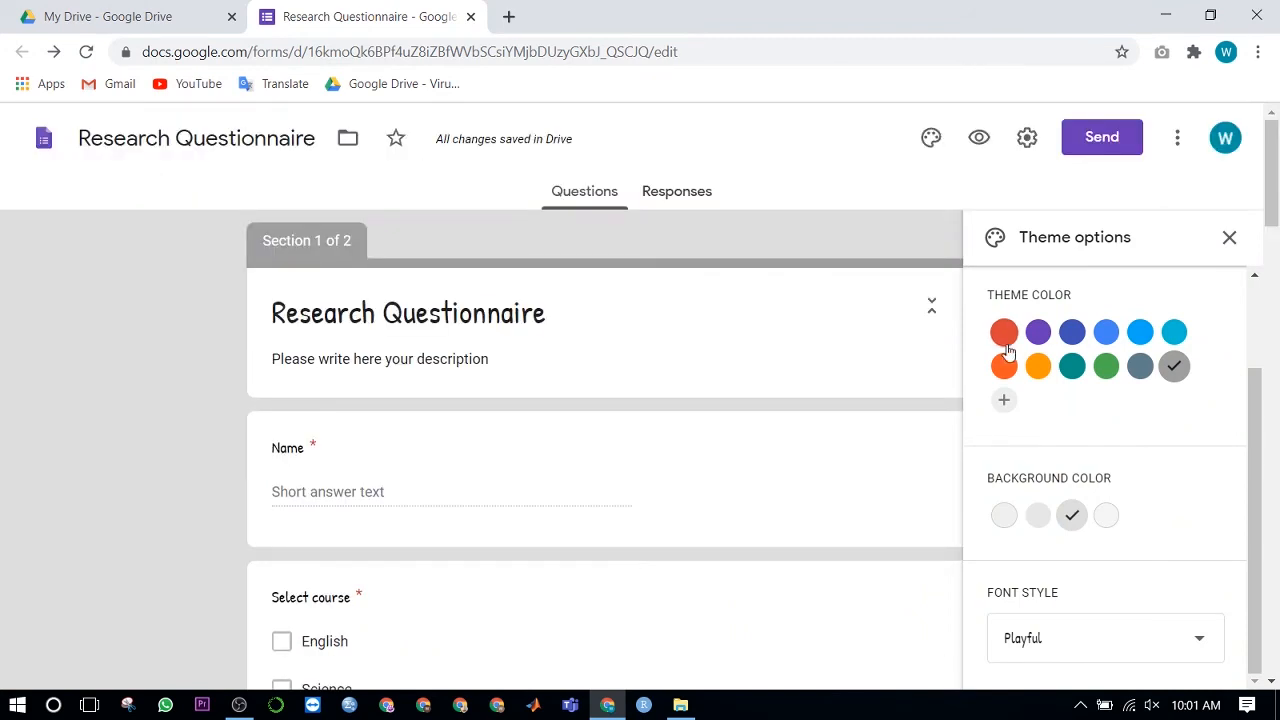
- Insert the open-book image with heart-shaped pages from the Work and School themes as the form's header, and close the theme options
scroll(1065, 340, up, 2)
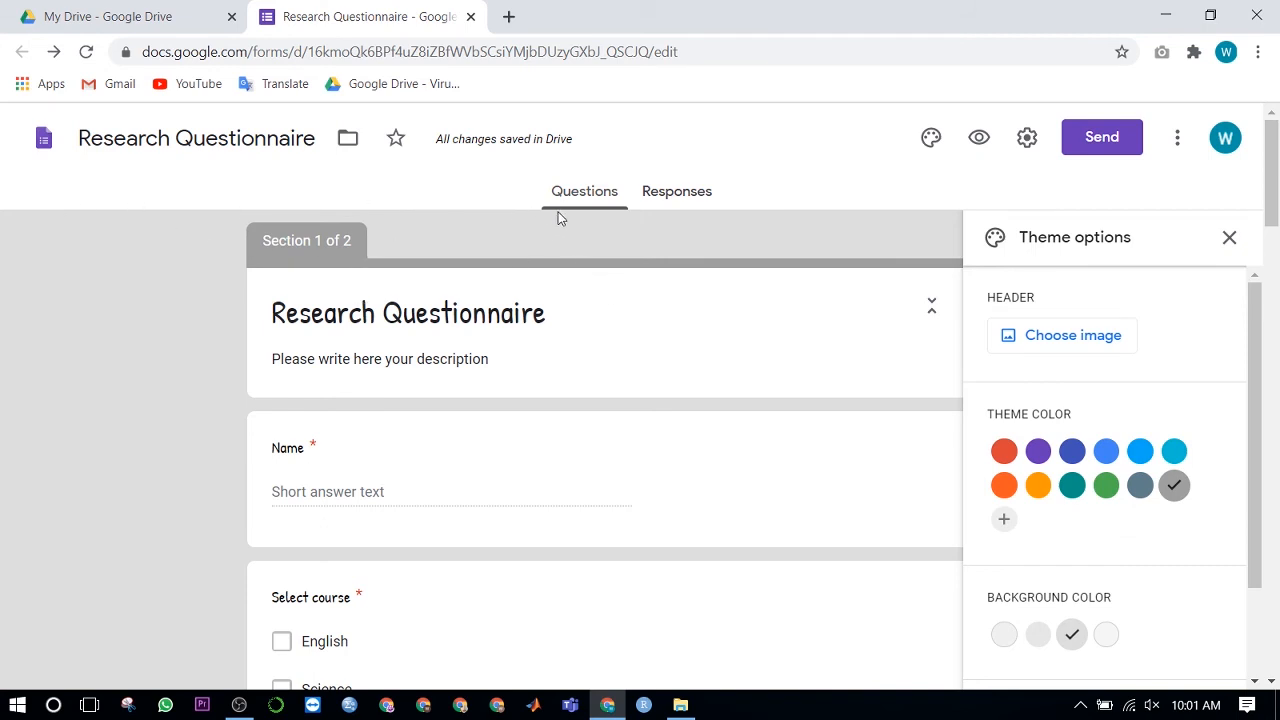
click(1073, 337)
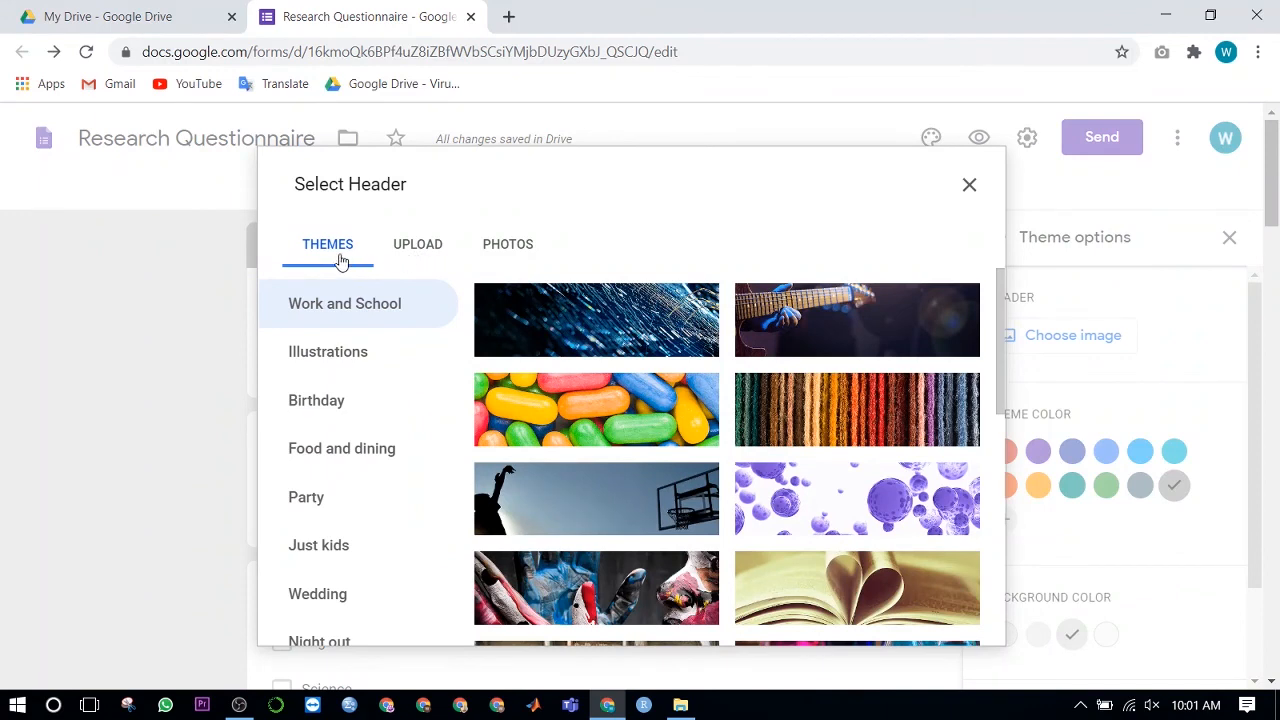
scroll(632, 388, down, 2)
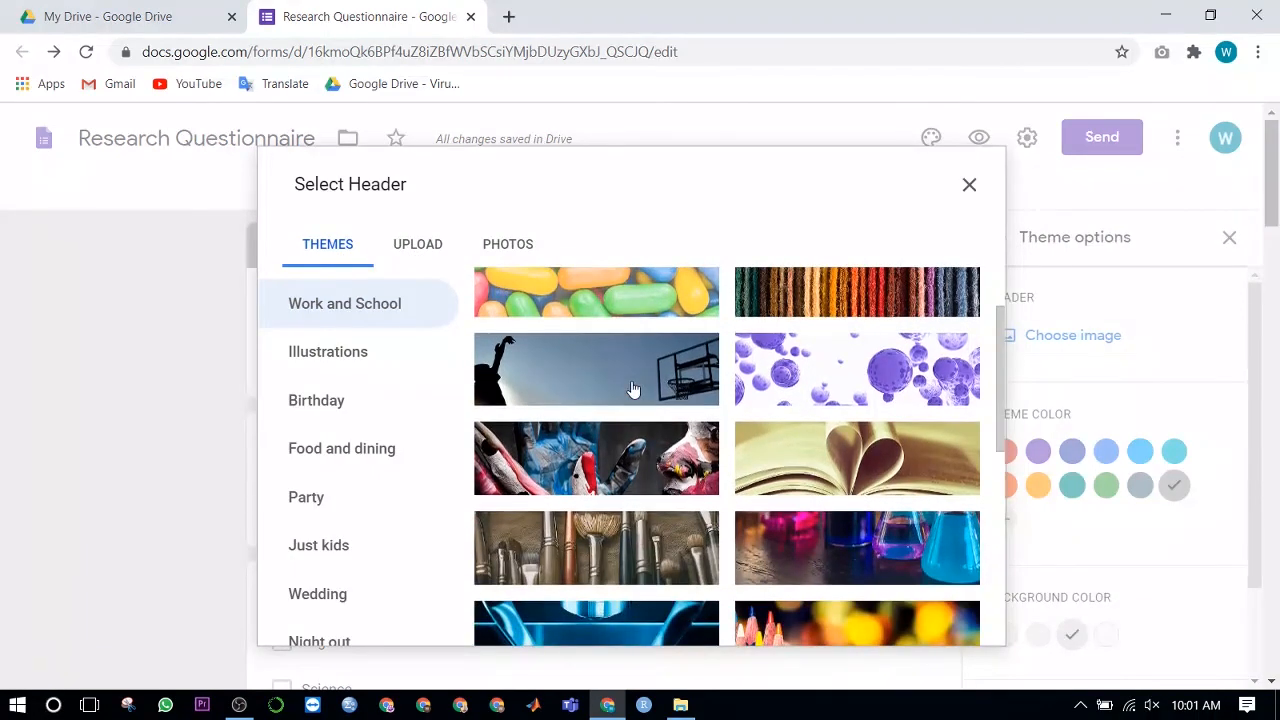
click(816, 476)
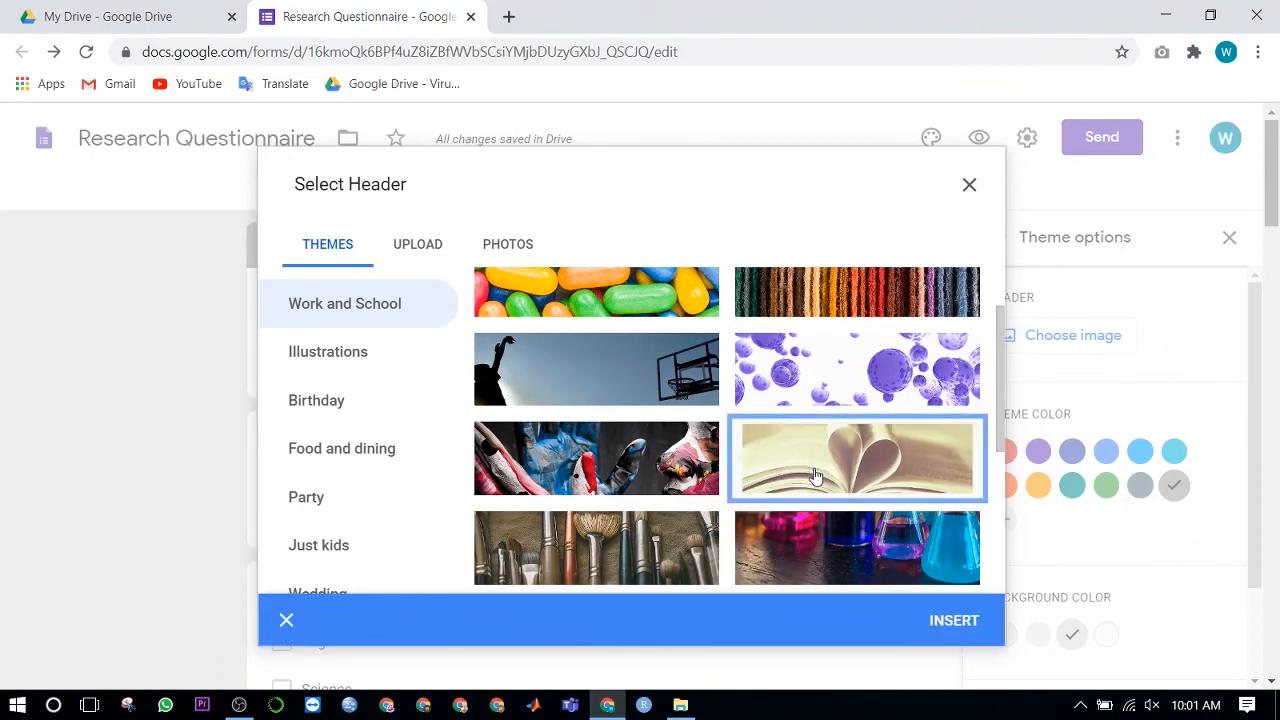
scroll(830, 520, down, 5)
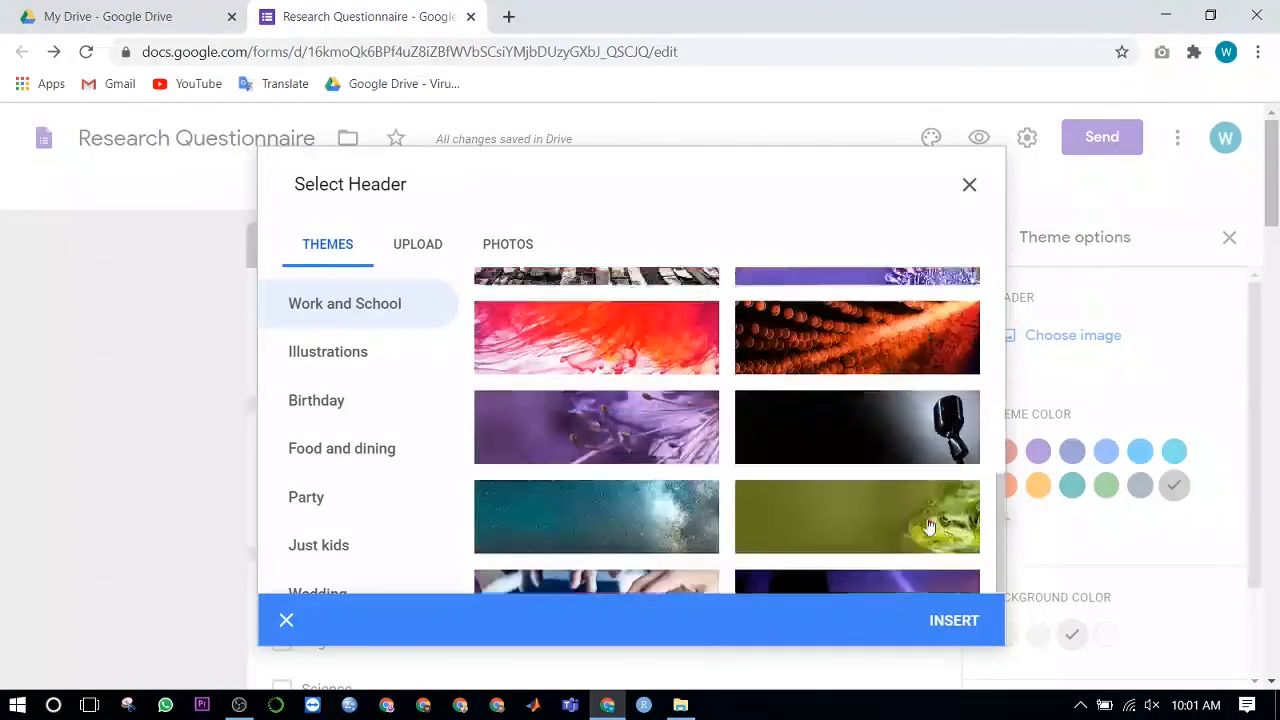
click(960, 628)
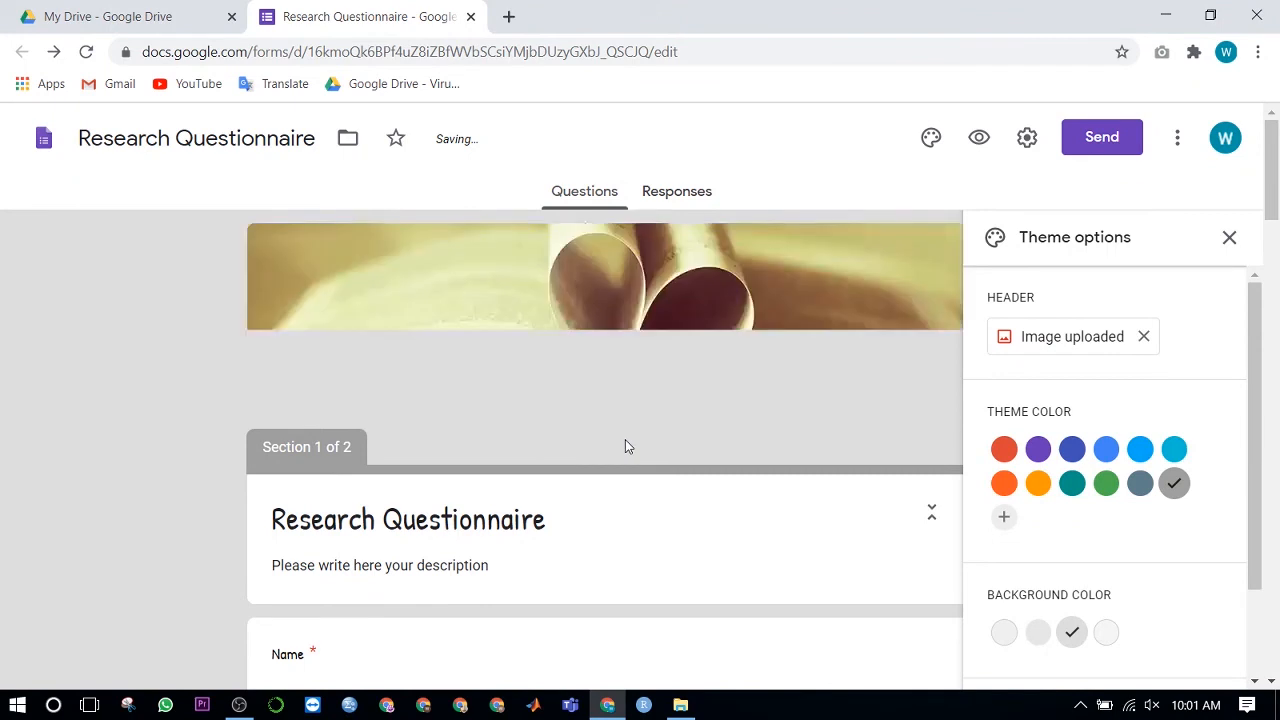
click(1229, 237)
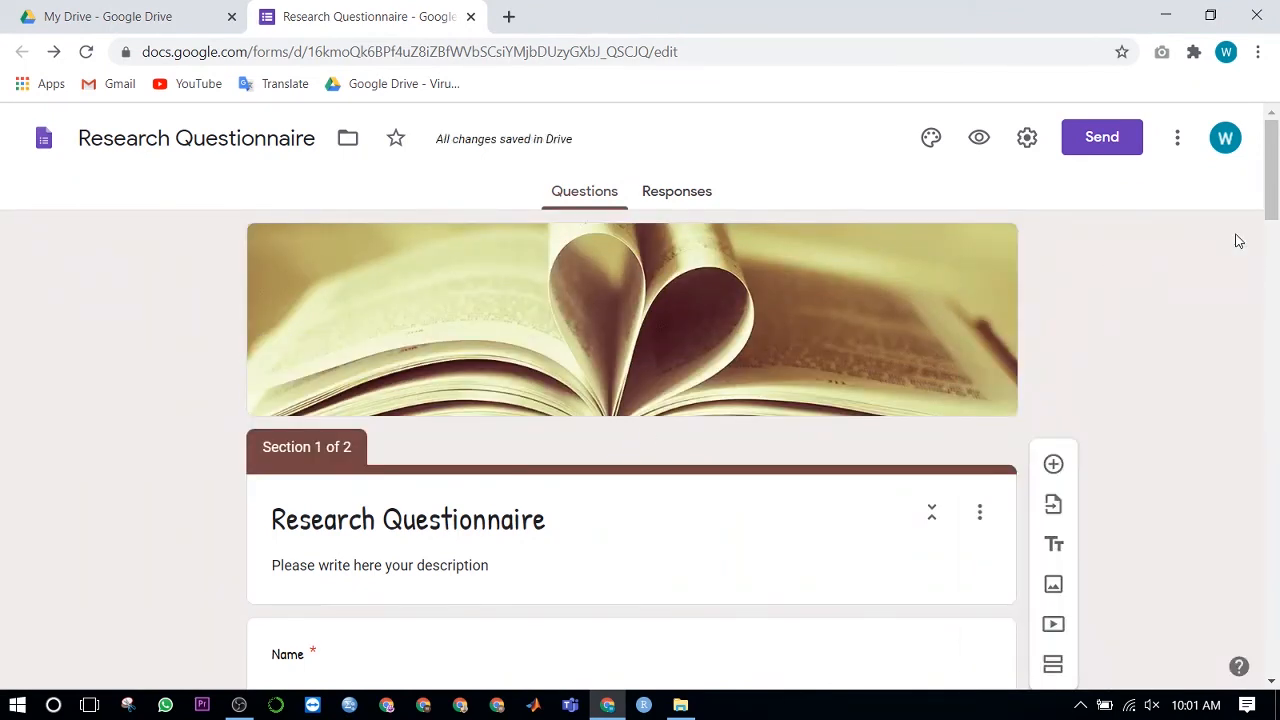
- Preview the form and examine its header image, description, Name and Select course questions
click(982, 141)
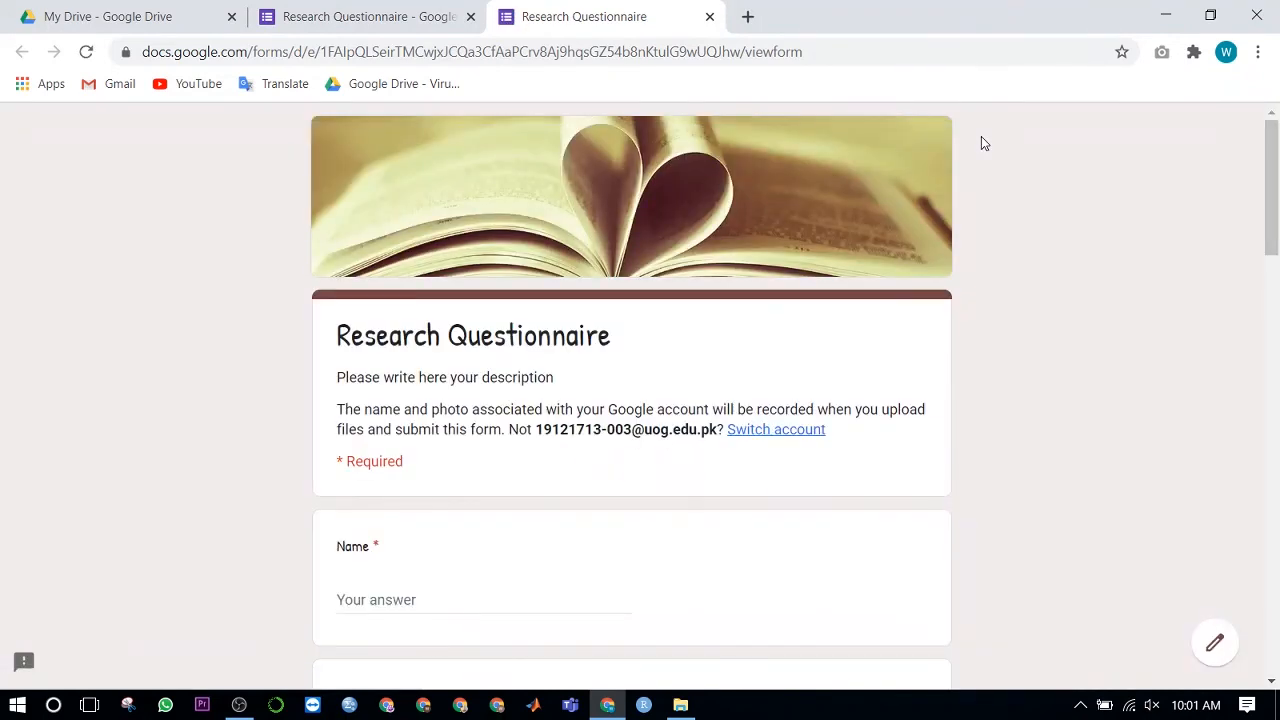
scroll(981, 143, down, 1)
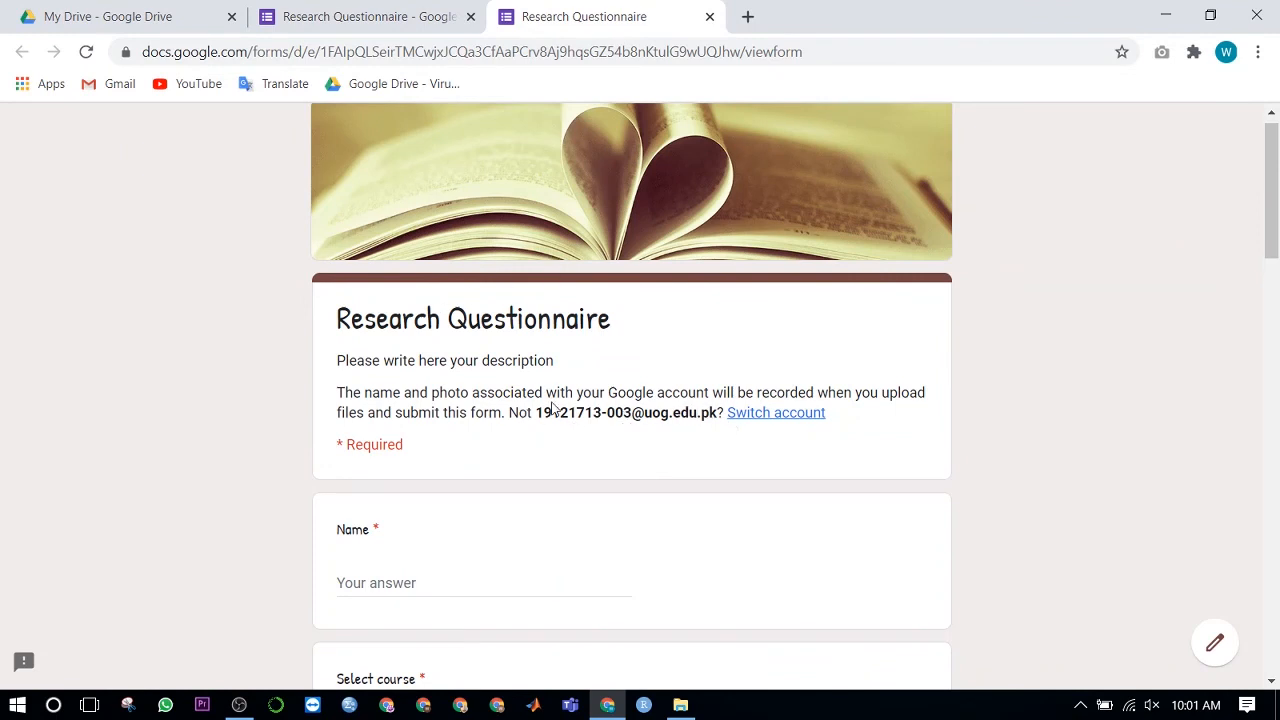
scroll(553, 404, down, 1)
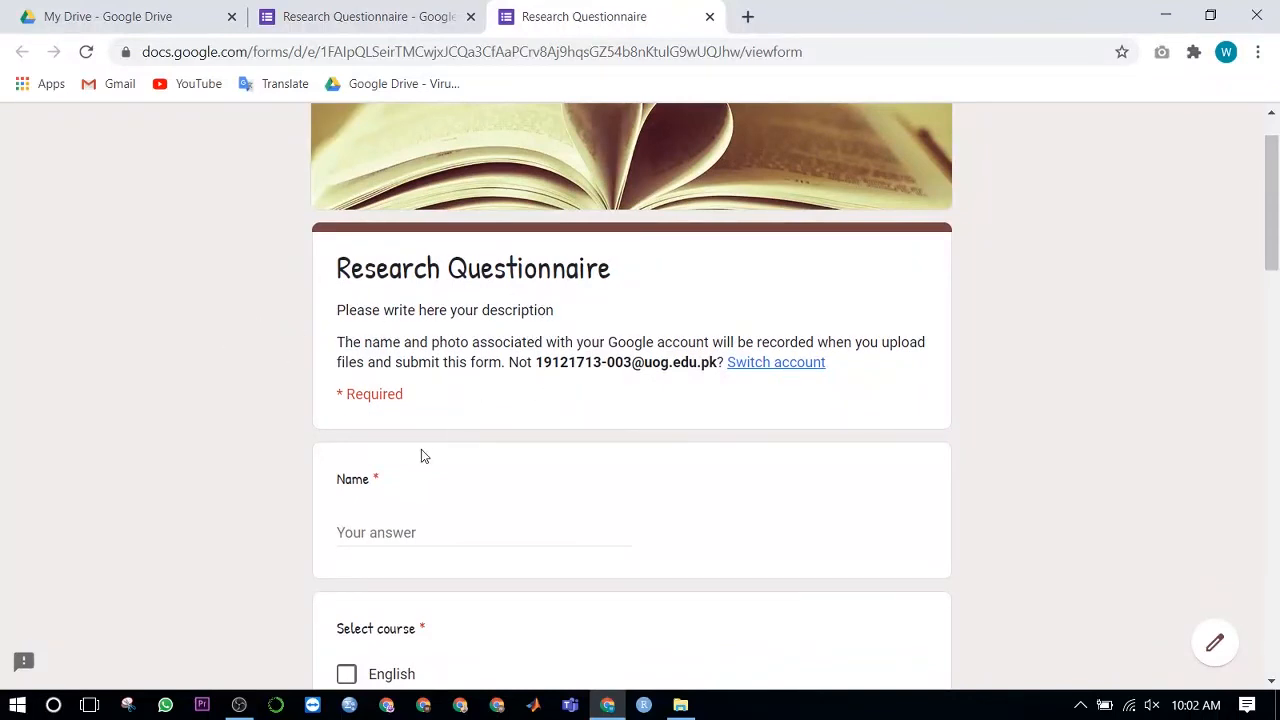
scroll(421, 456, down, 1)
scroll(421, 456, down, 2)
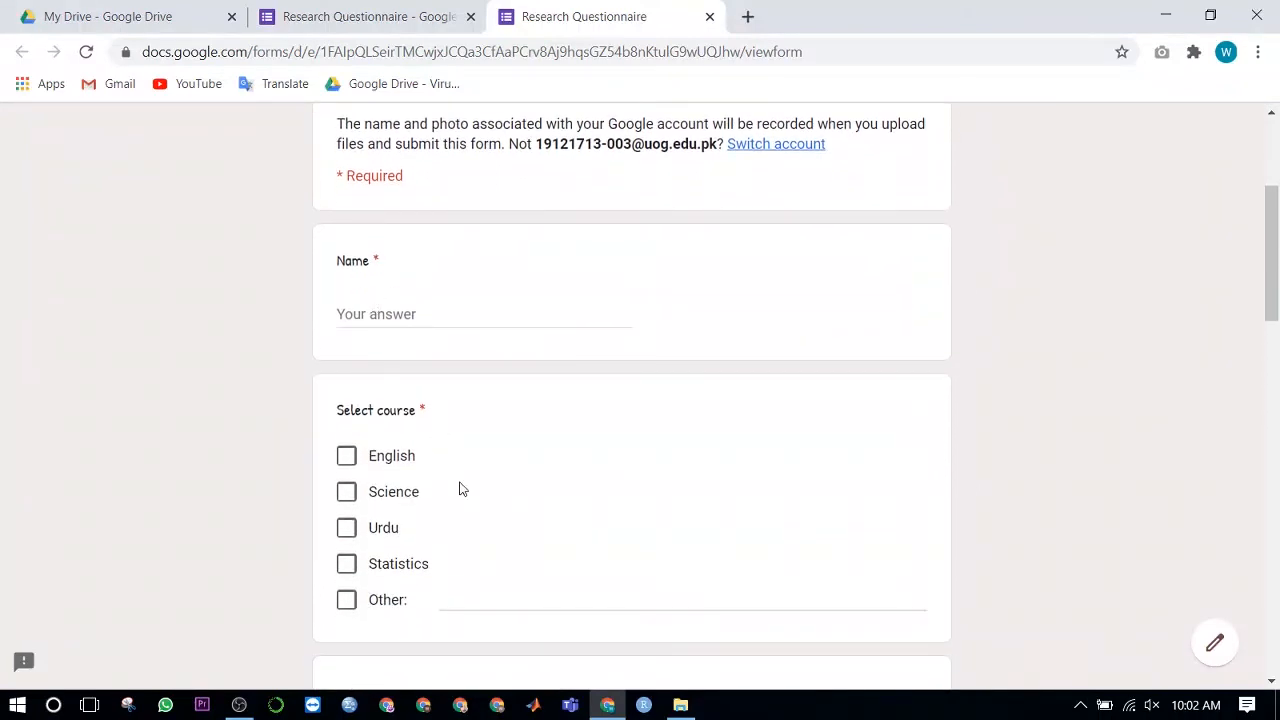
- Answer Select course by checking English, Science and Urdu and entering Islamic as the Other option
scroll(461, 488, down, 2)
click(348, 296)
click(349, 333)
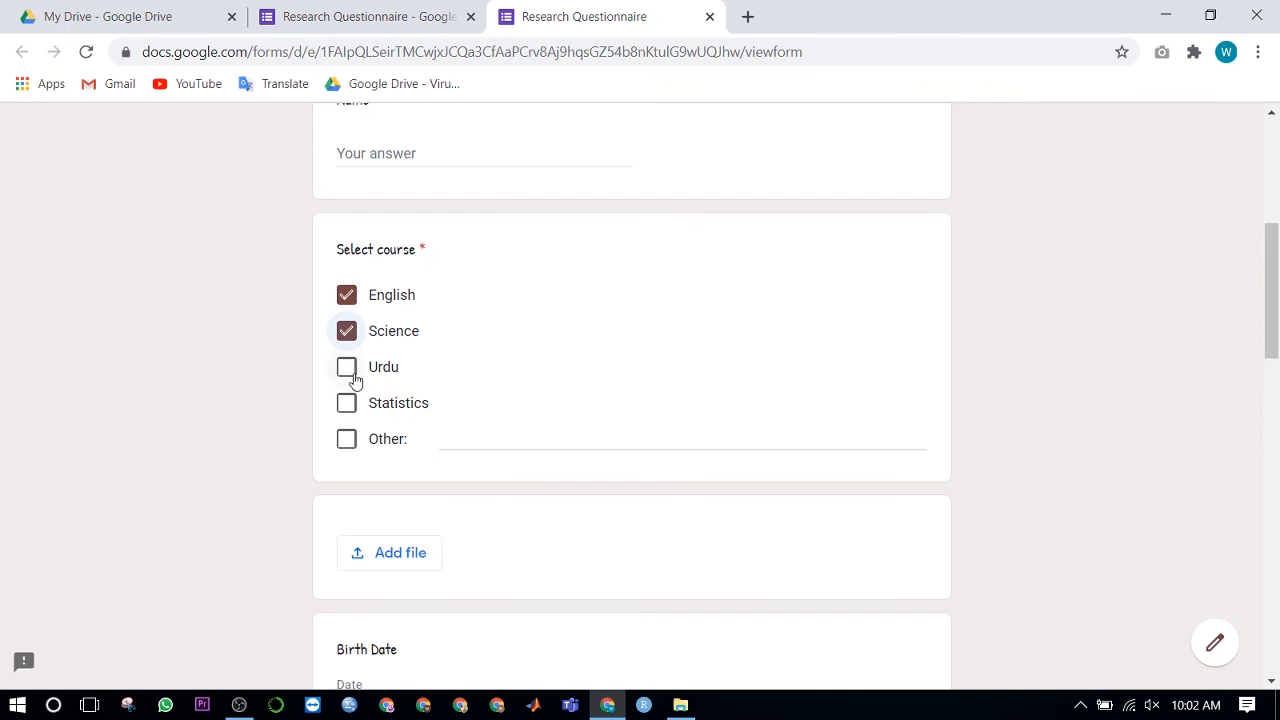
click(354, 377)
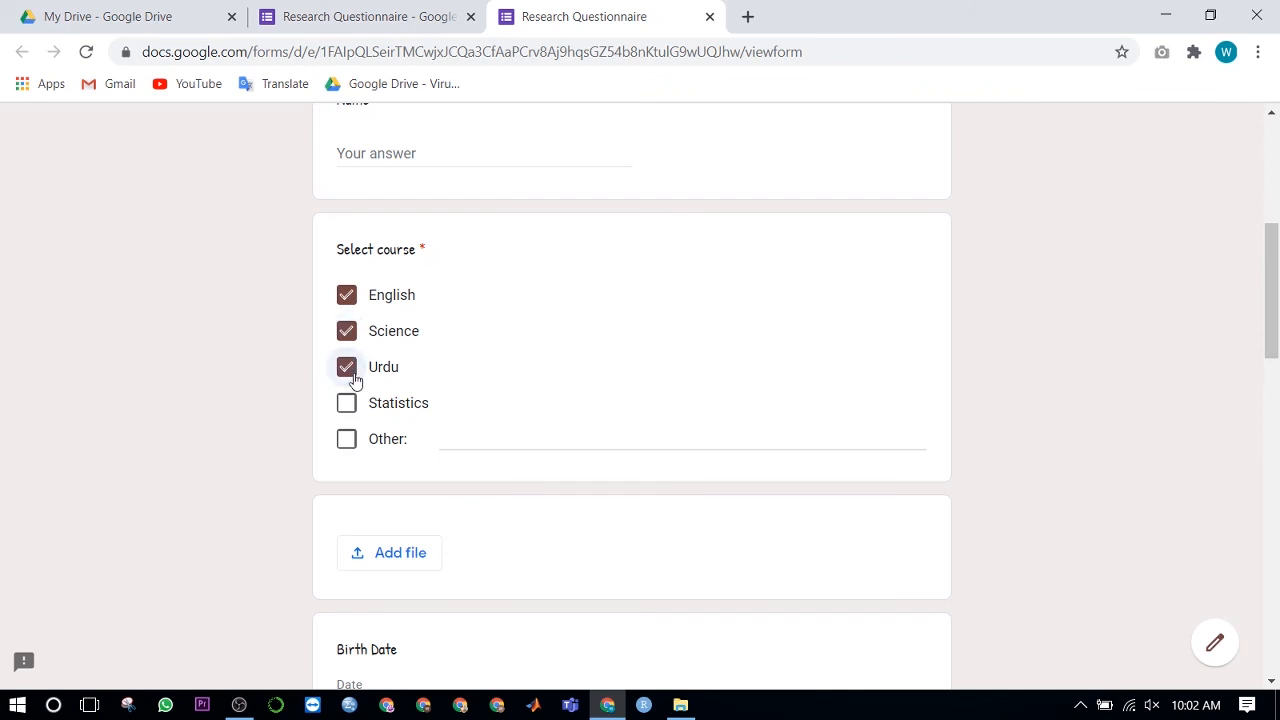
click(465, 443)
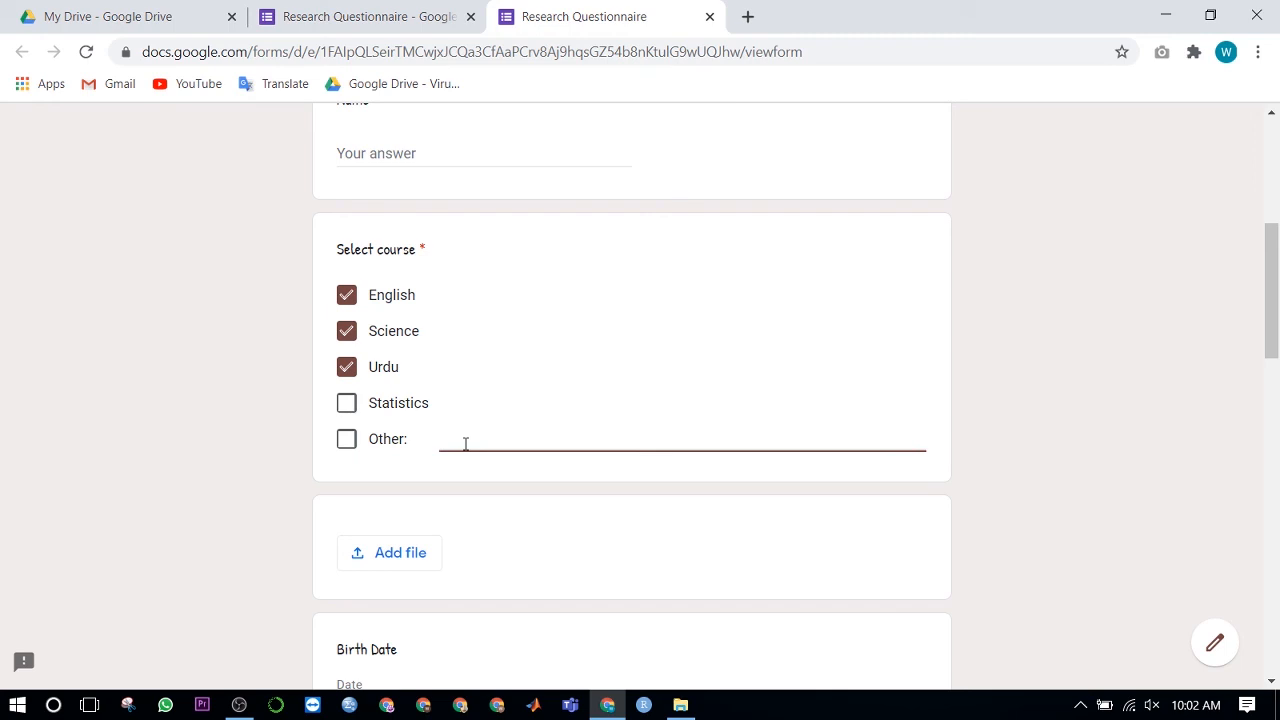
click(465, 443)
text(Islamic)
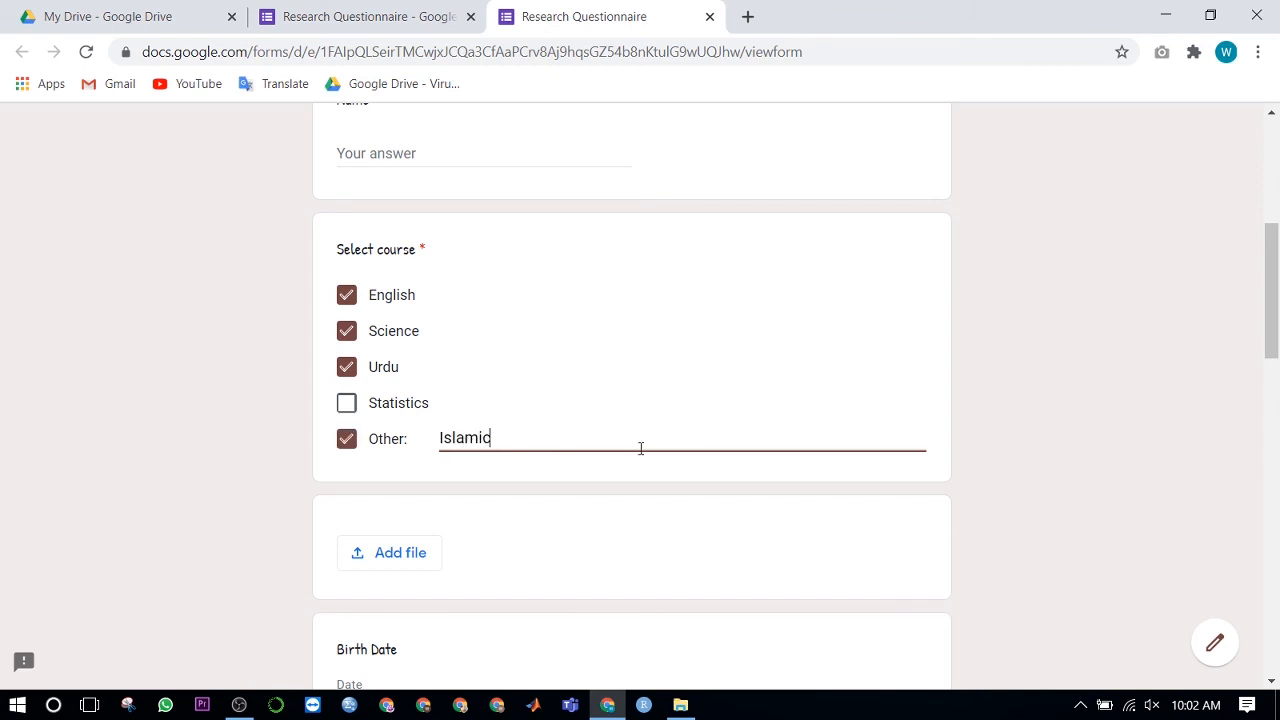
- View the file upload question's Insert file dialog and close it without adding a file
scroll(532, 537, down, 1)
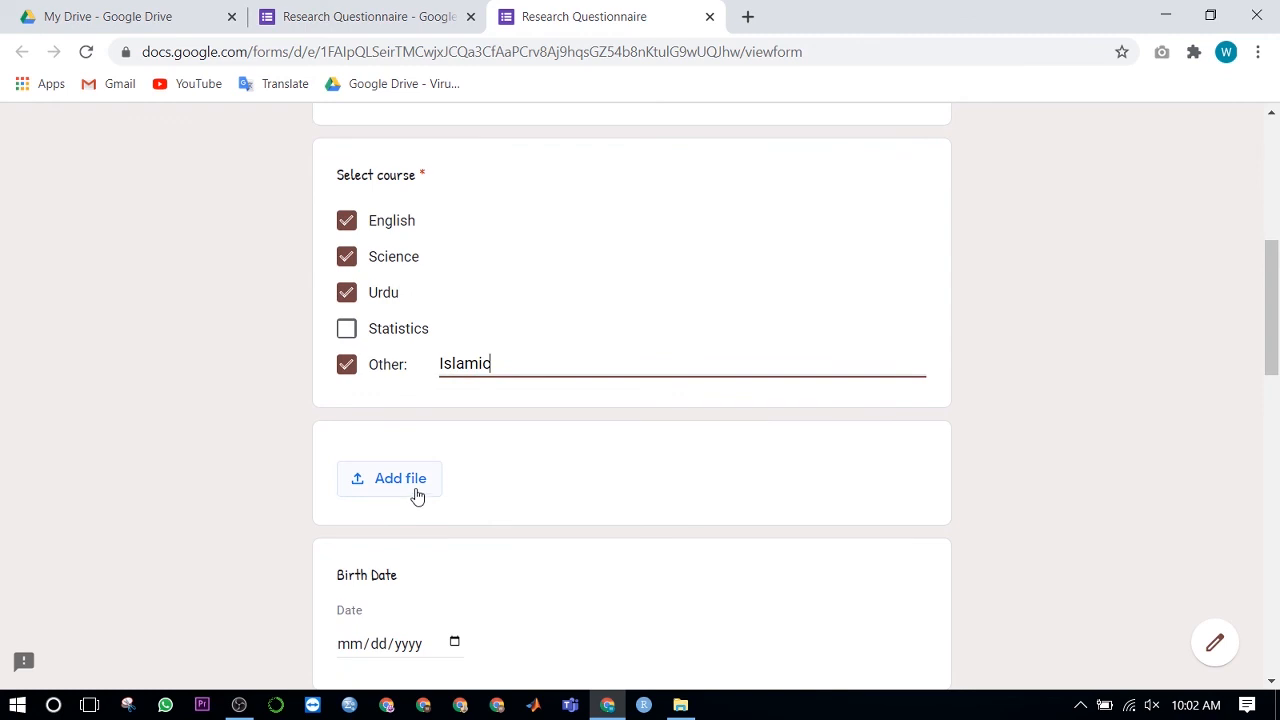
scroll(417, 497, down, 1)
scroll(417, 497, down, 1)
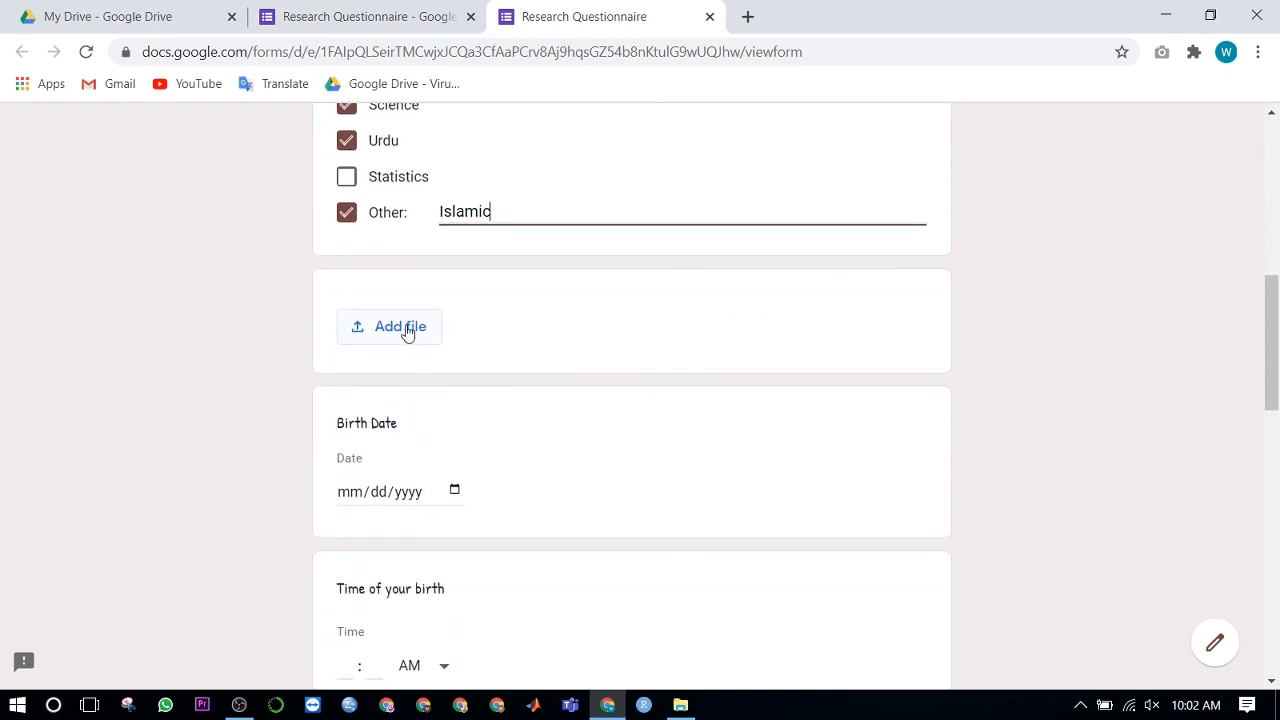
click(406, 328)
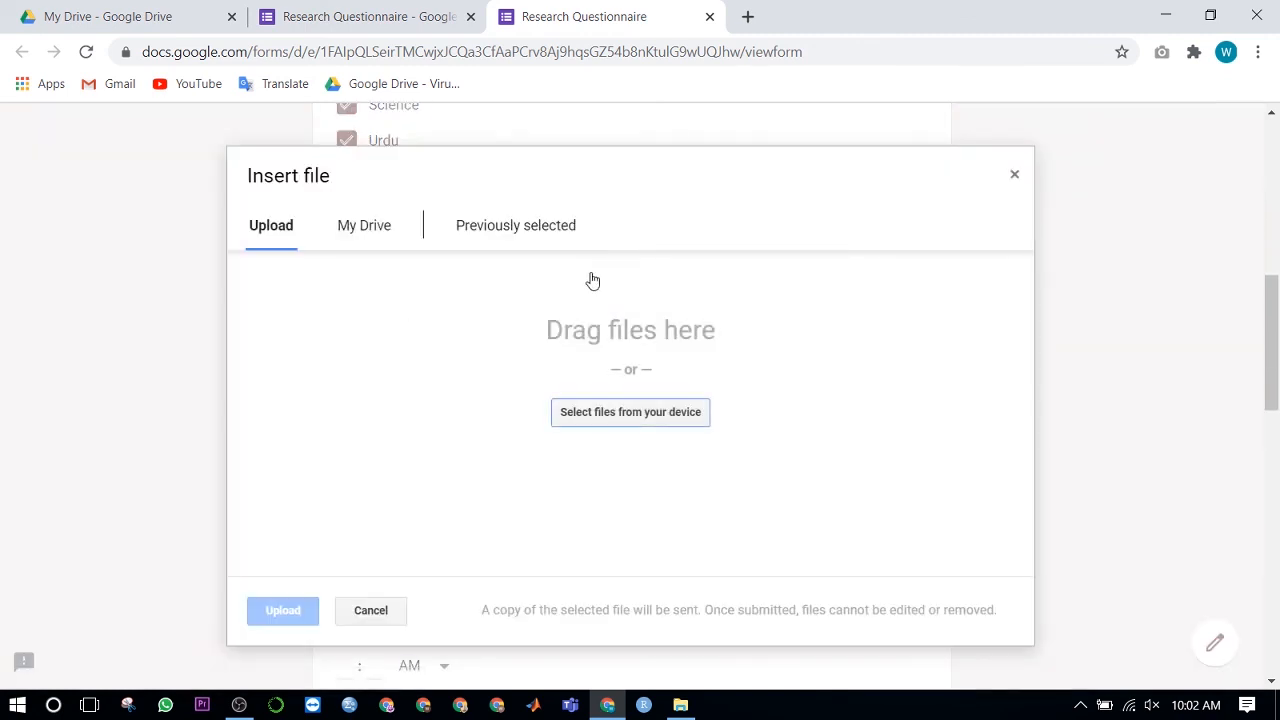
click(1012, 176)
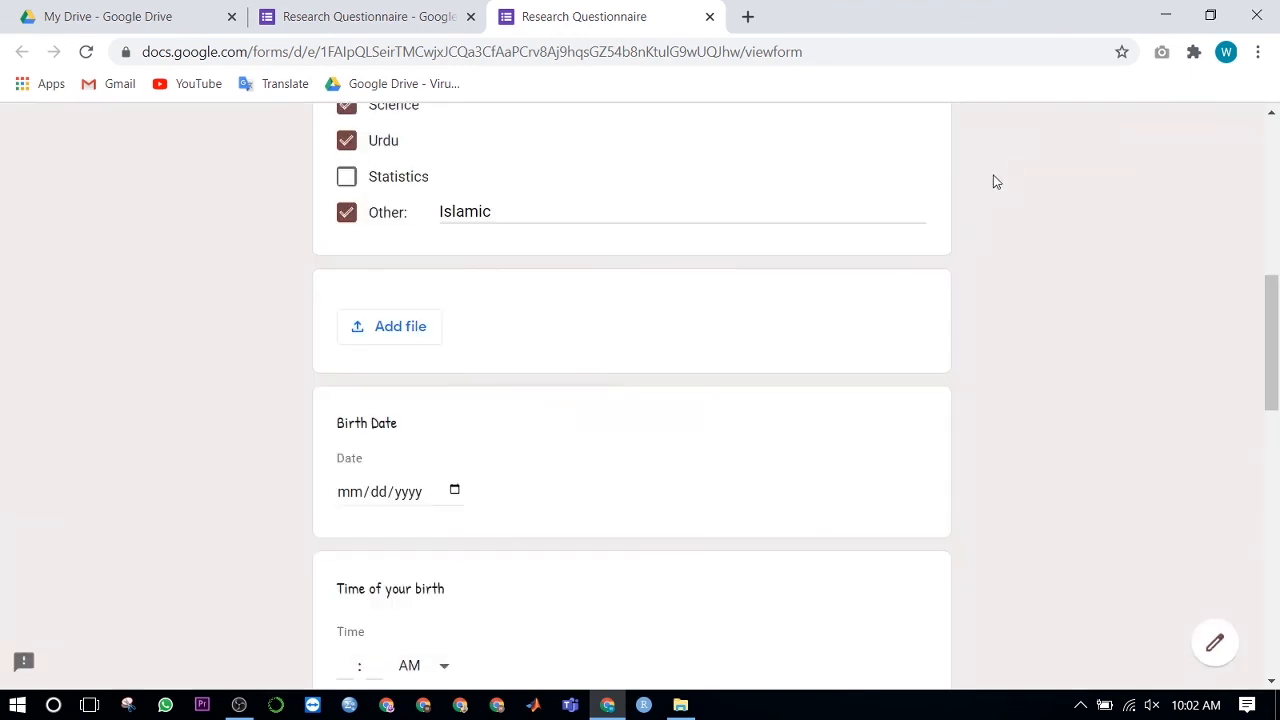
- Choose a date for the Birth Date question and try out the hour and minute fields of Time of your birth
scroll(635, 393, down, 2)
click(454, 330)
click(418, 458)
scroll(420, 463, down, 1)
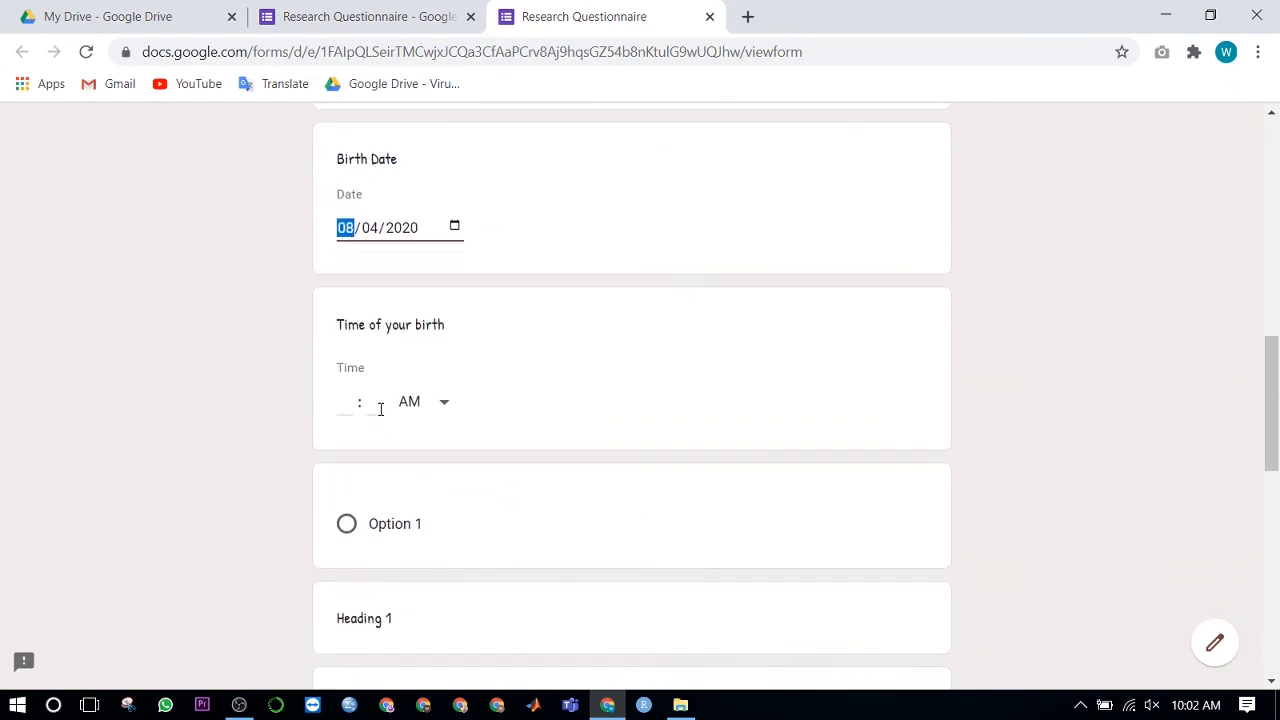
click(350, 403)
click(368, 403)
- Examine the remaining questions down to the Makeup image and try to continue to the next section
scroll(430, 468, down, 2)
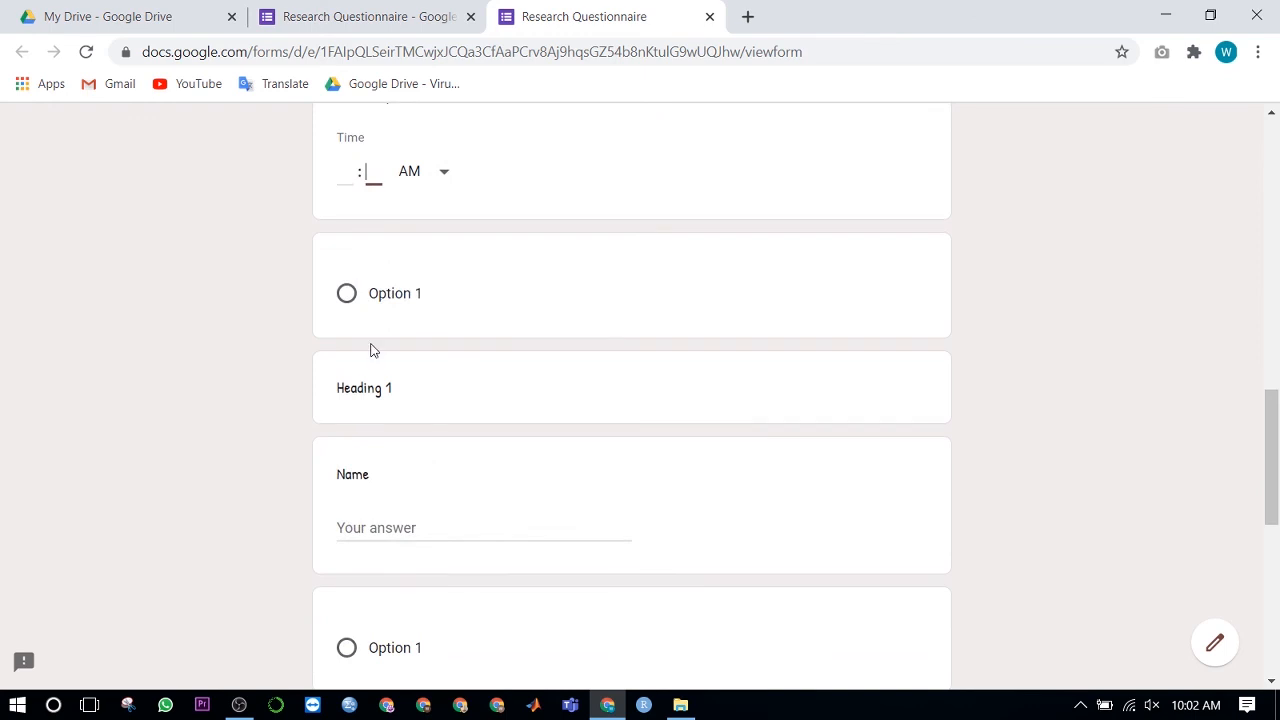
scroll(411, 335, down, 2)
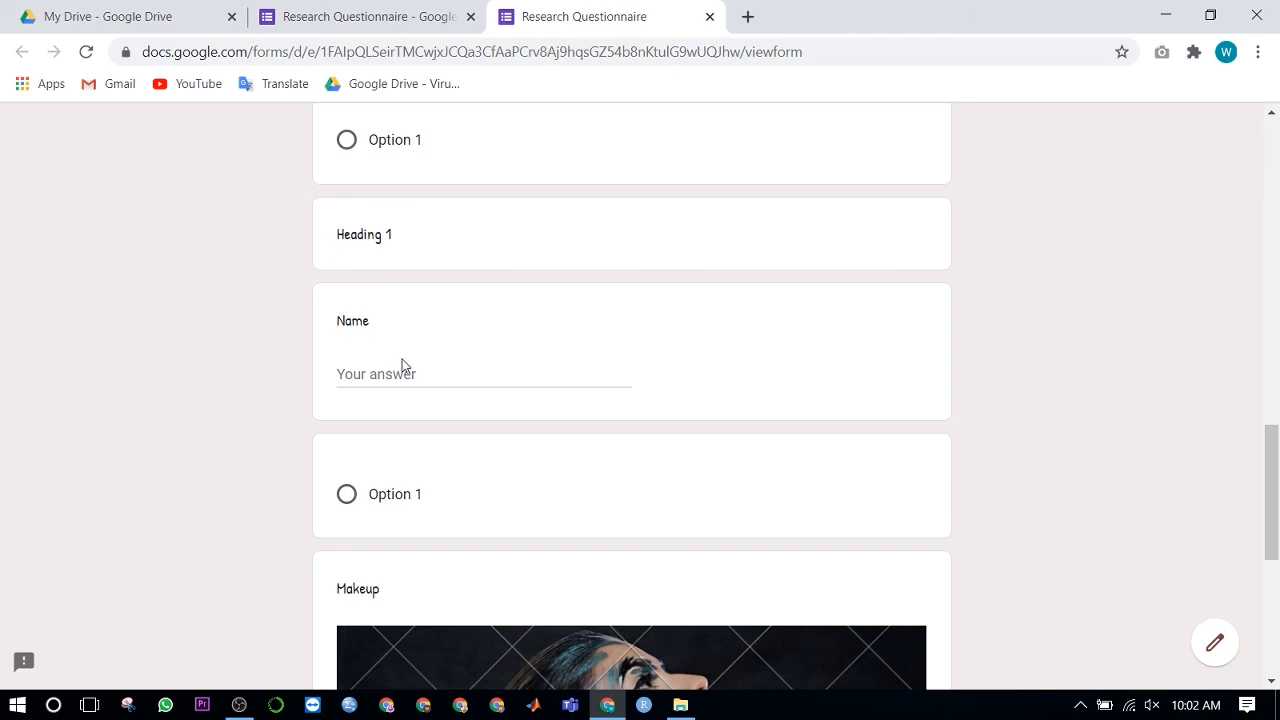
scroll(402, 365, down, 3)
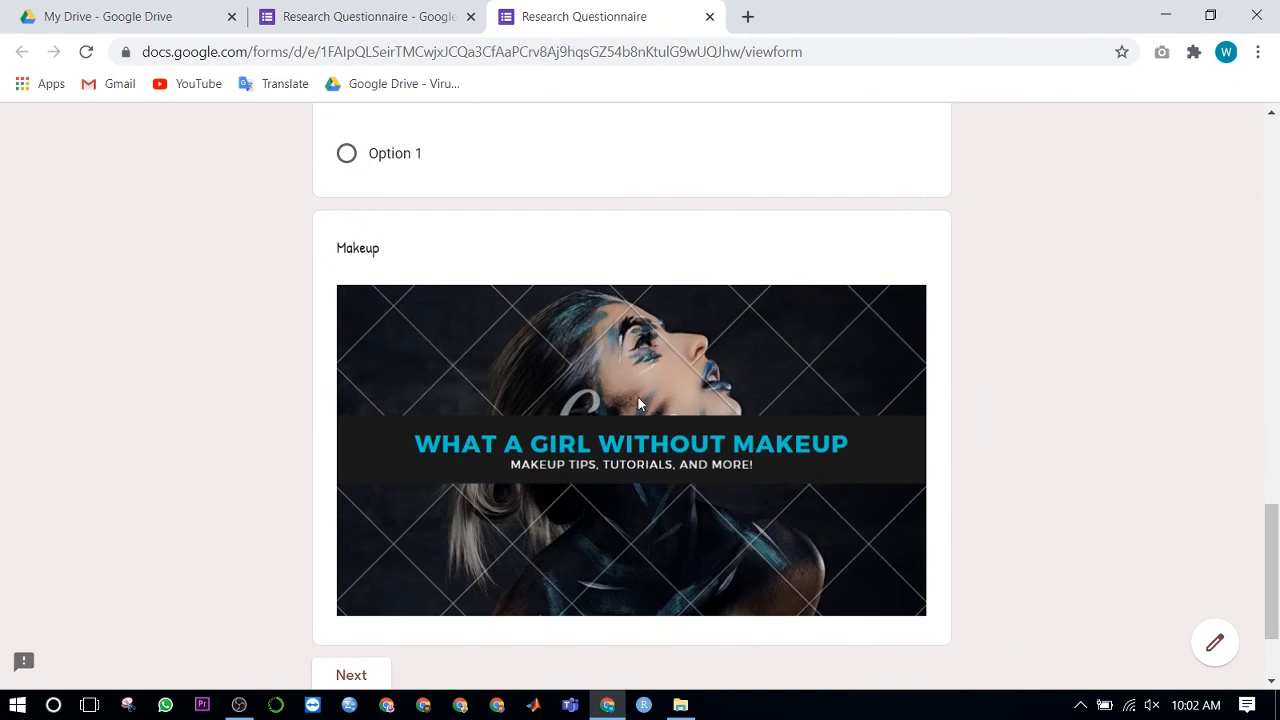
scroll(628, 344, down, 2)
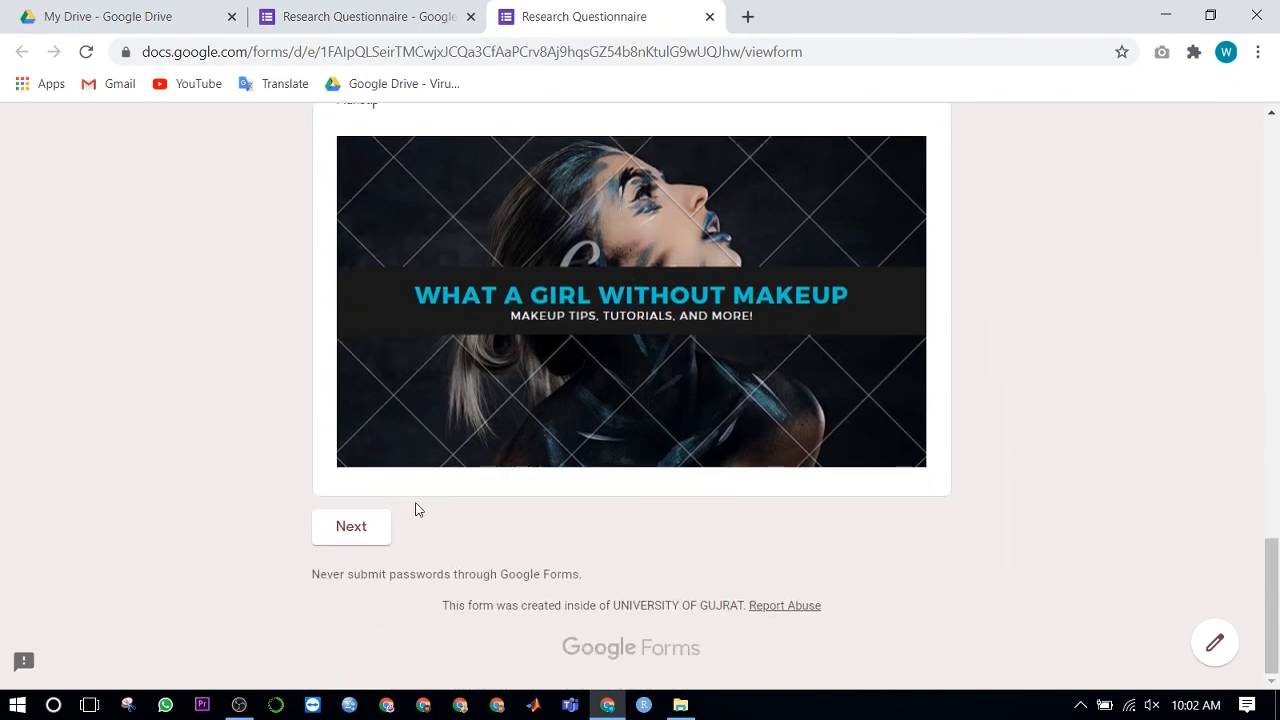
click(352, 527)
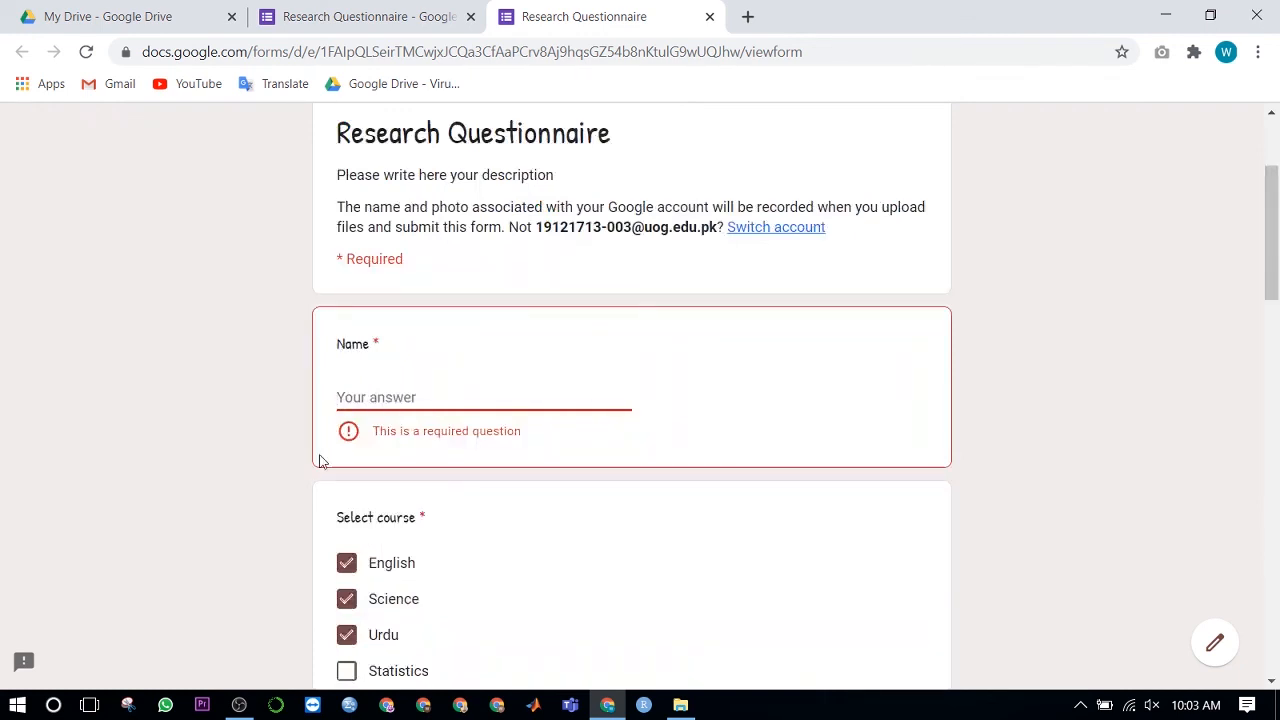
- Enter the respondent's name in the required Name question and review the answers down to the Makeup image
click(383, 390)
text(Wajeeha)
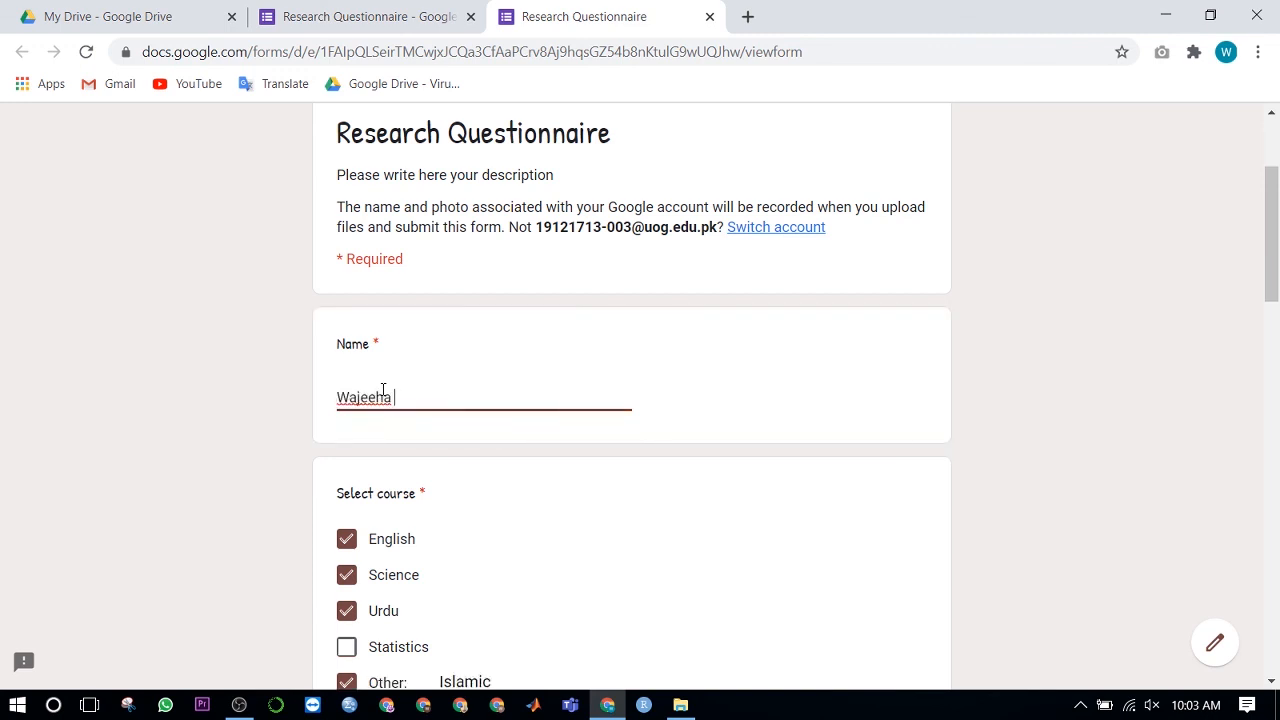
scroll(454, 469, down, 2)
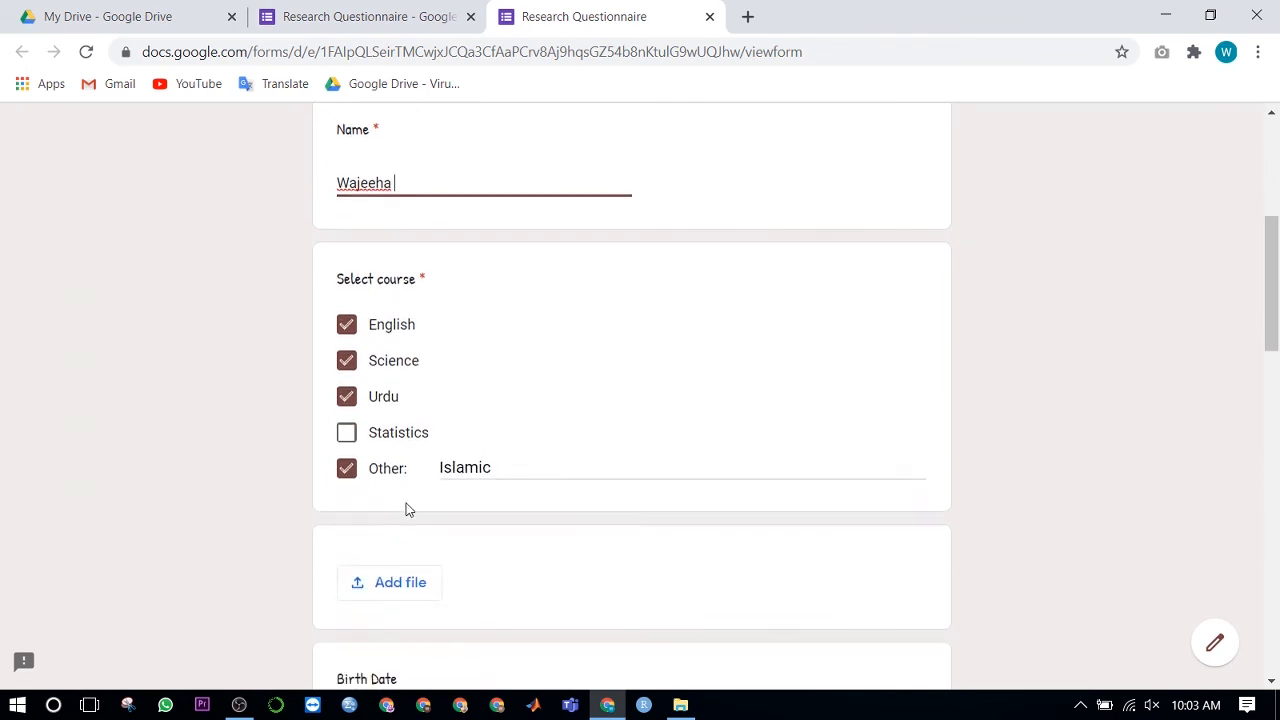
scroll(406, 507, down, 6)
scroll(405, 502, down, 2)
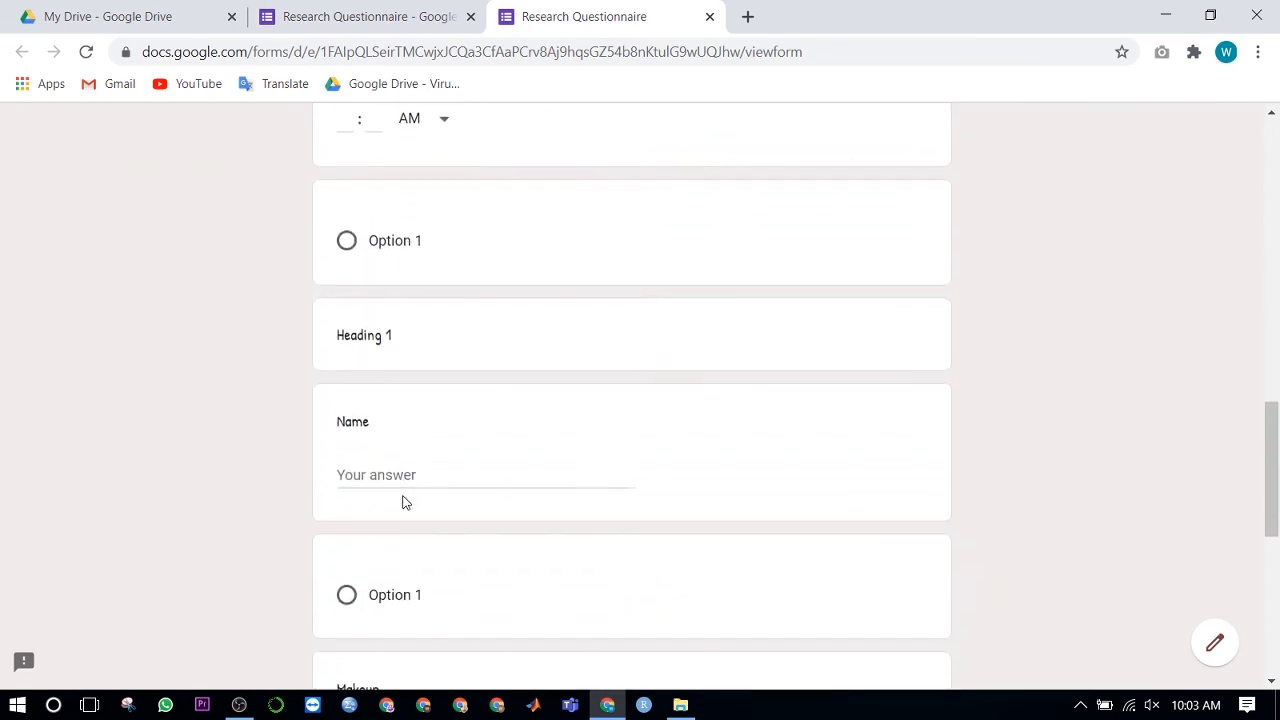
scroll(403, 500, up, 10)
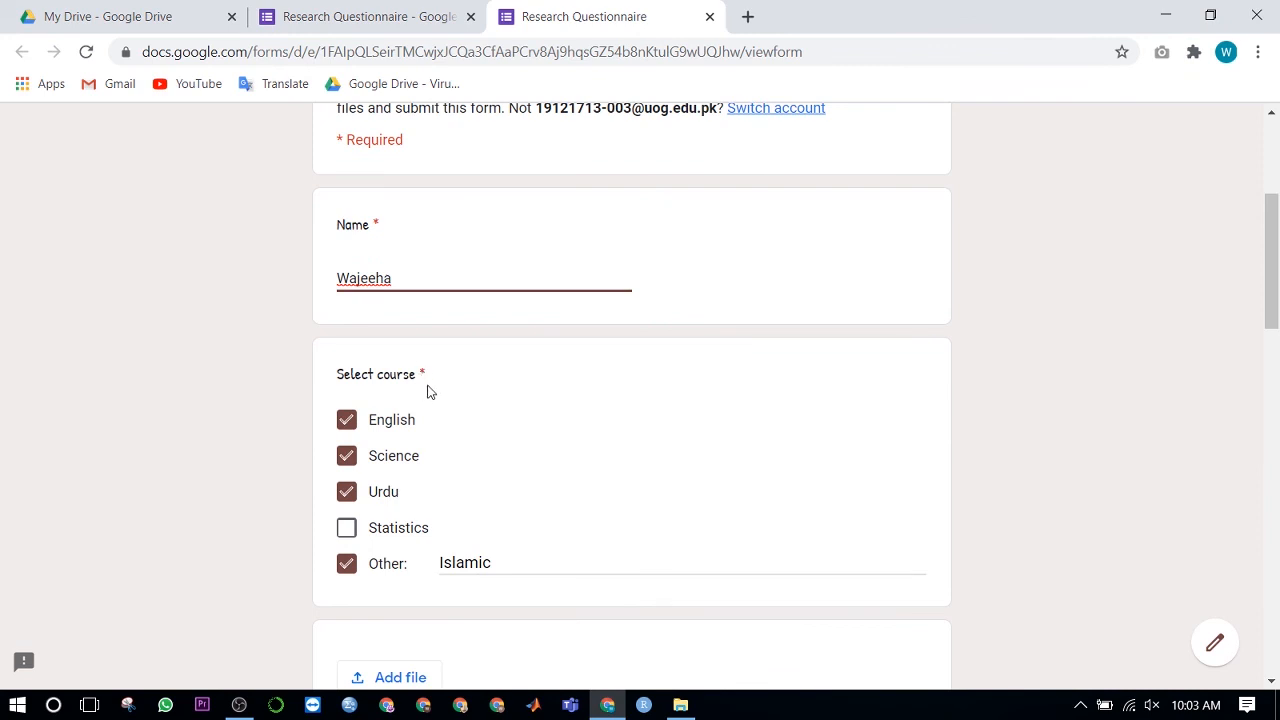
scroll(428, 392, down, 10)
scroll(427, 388, down, 5)
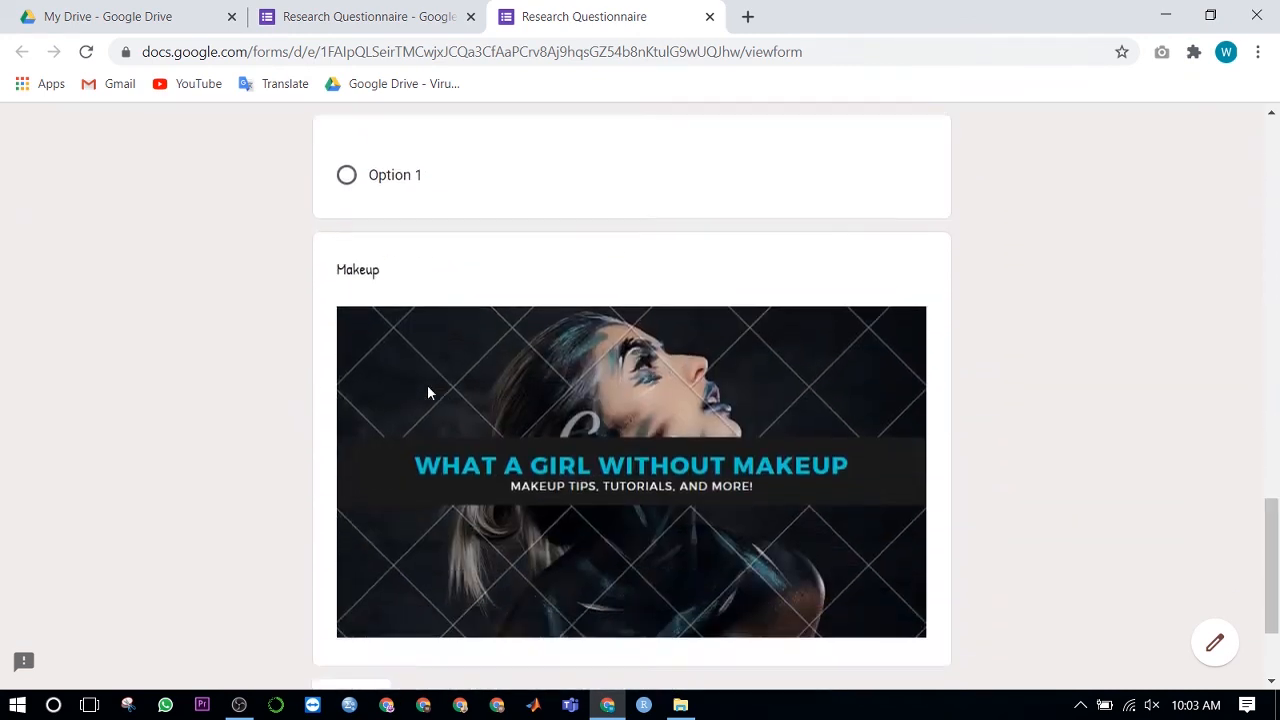
- Continue to Section 2 of the previewed questionnaire and examine its Name and Date questions down to the end of the form
click(360, 522)
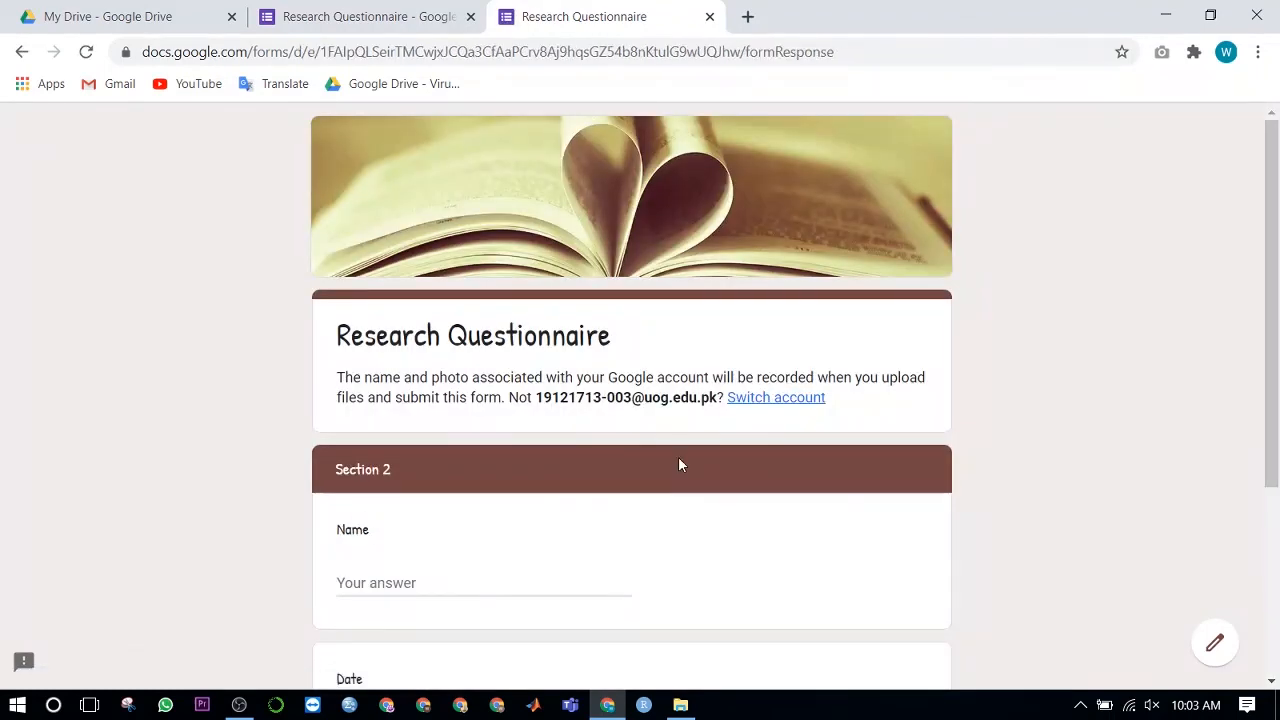
scroll(680, 460, down, 2)
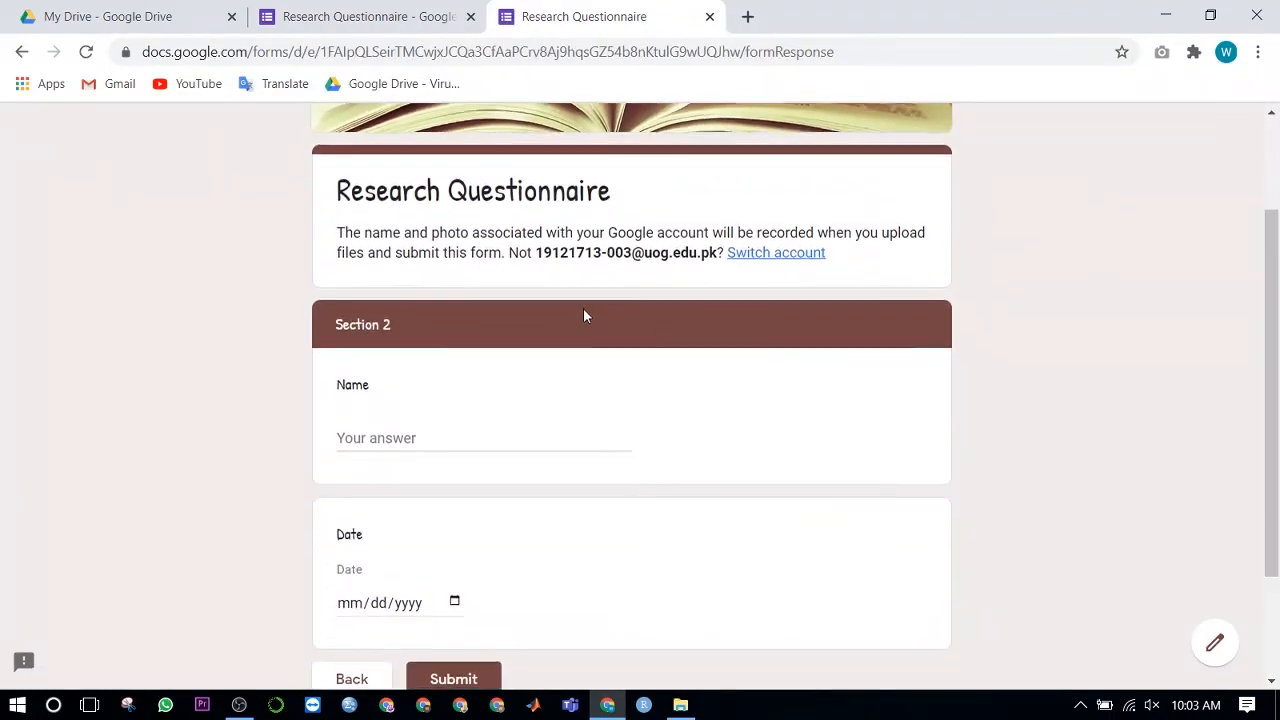
scroll(584, 312, down, 2)
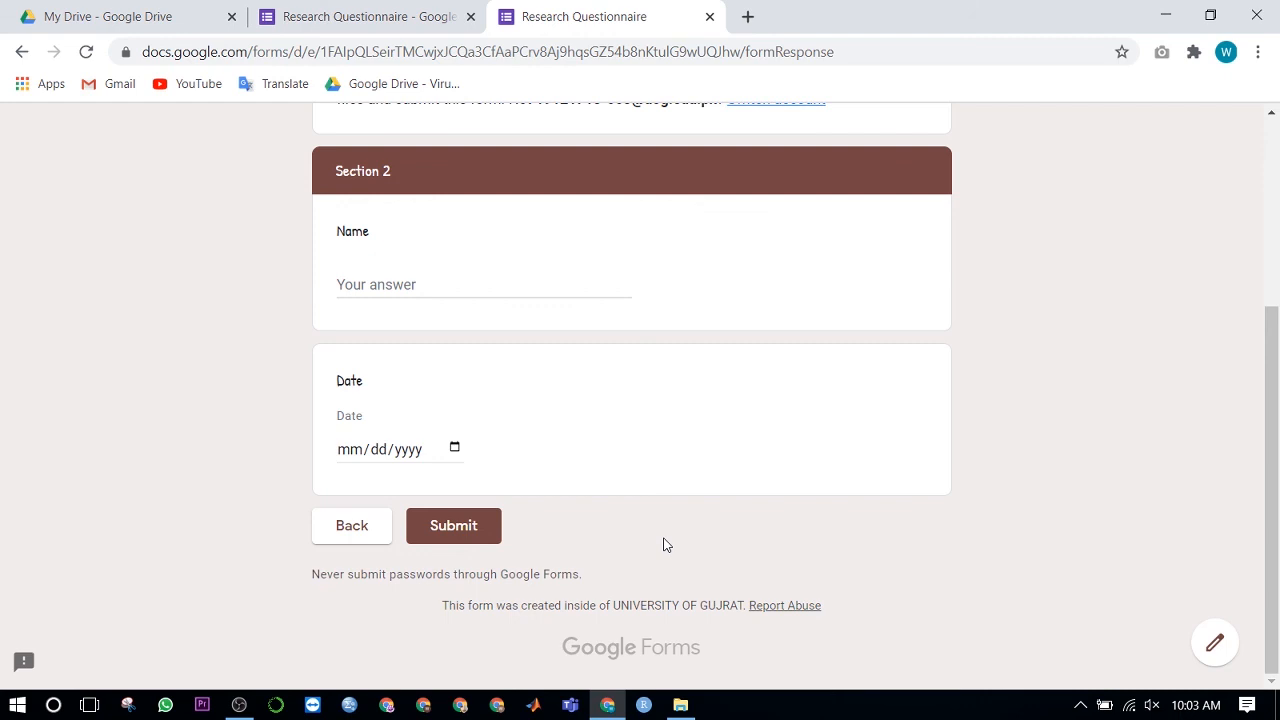
scroll(666, 544, up, 1)
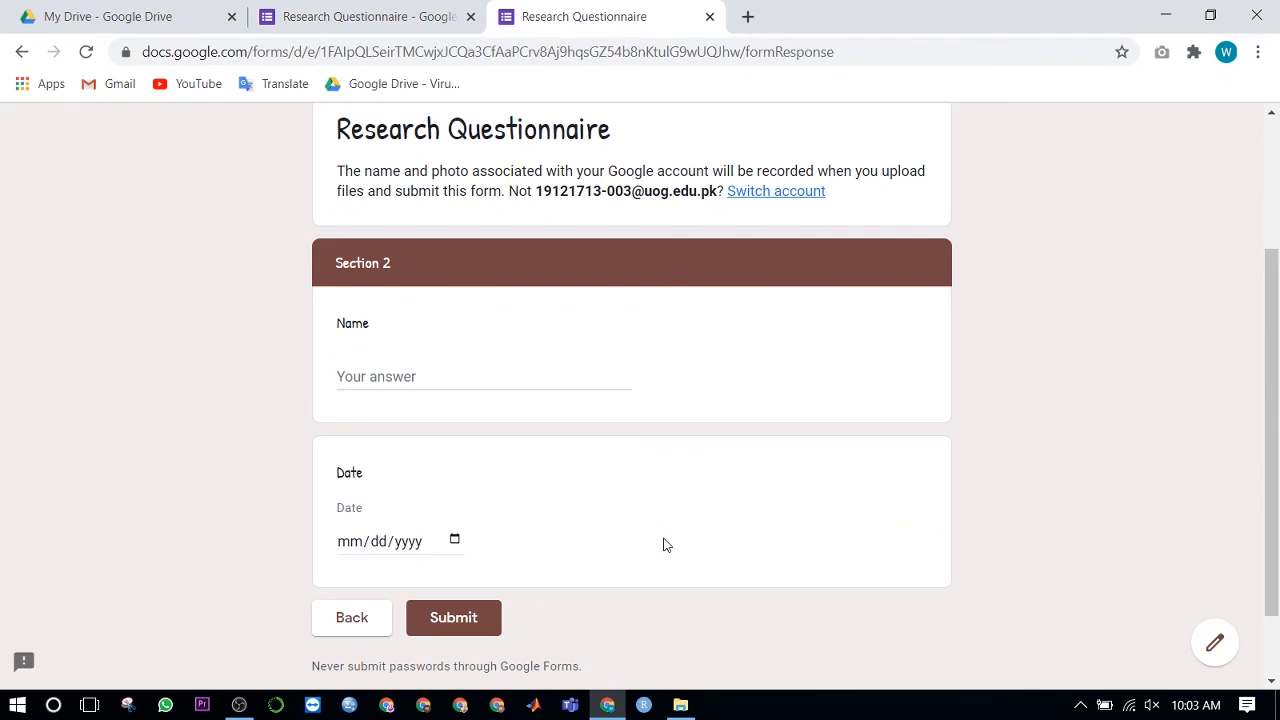
scroll(664, 544, up, 2)
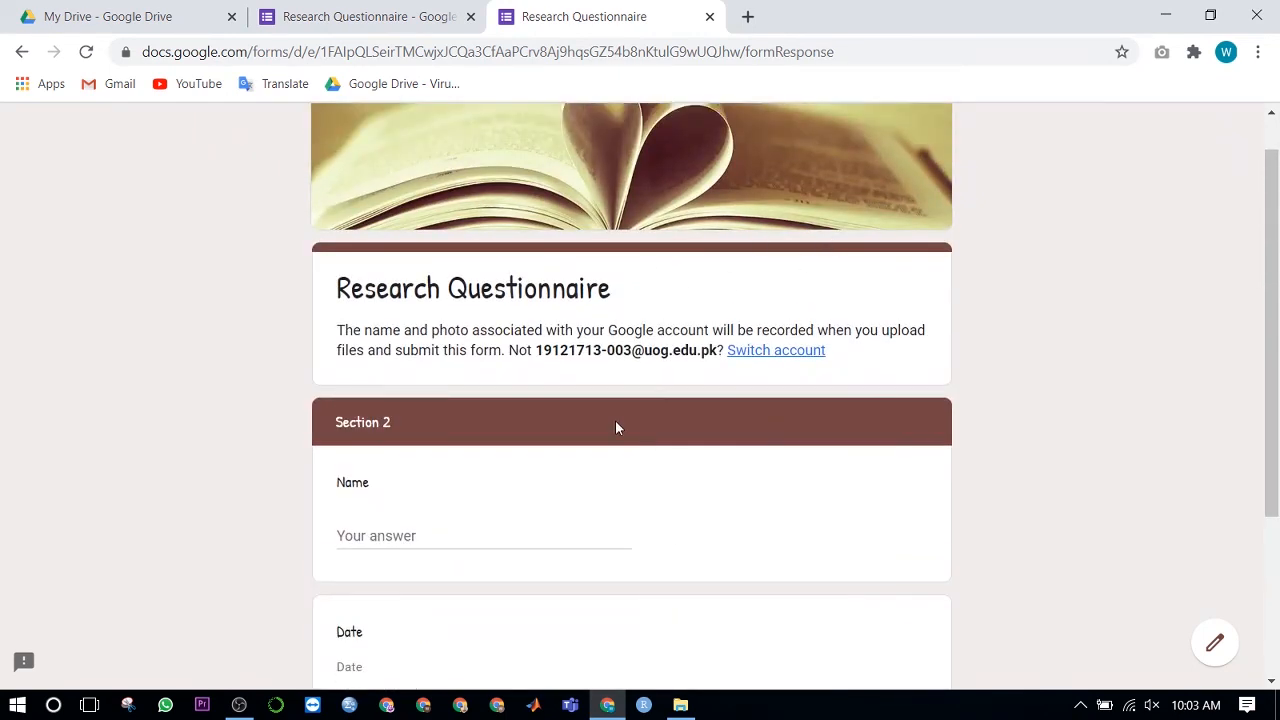
scroll(615, 428, up, 1)
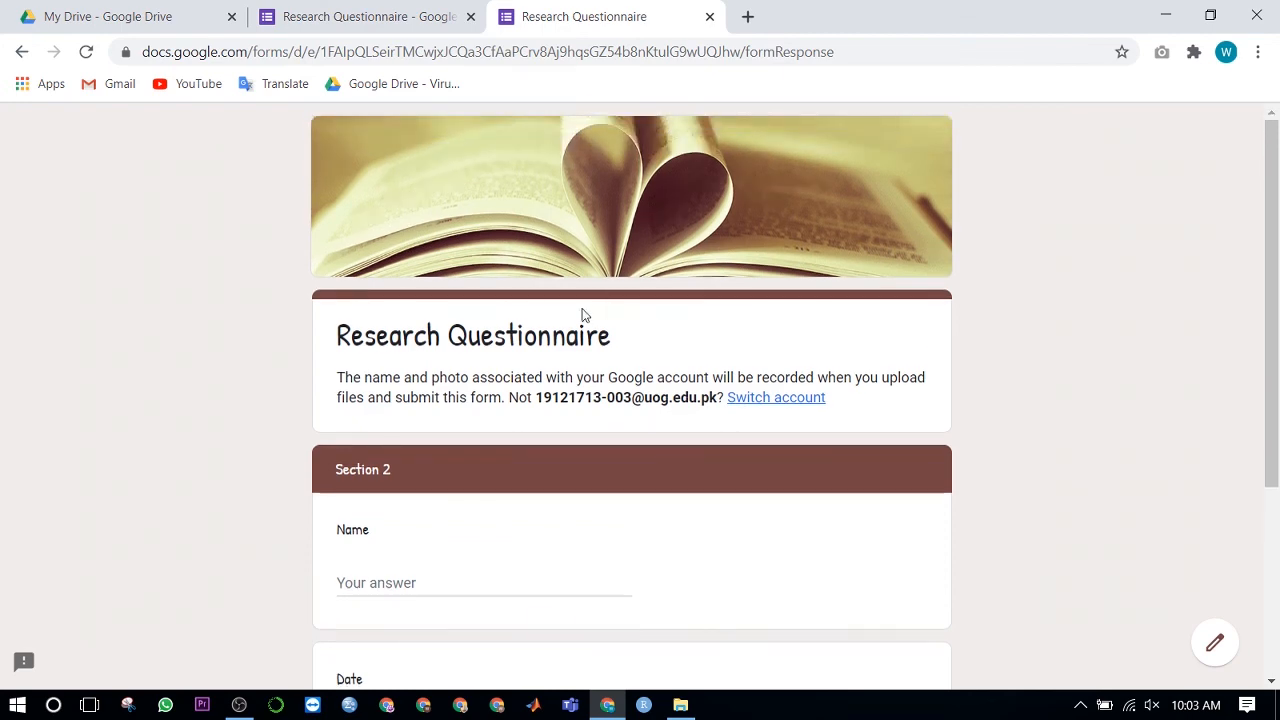
- Compare the preview with the first section in the form editor, and return to the previewed Section 2
click(428, 12)
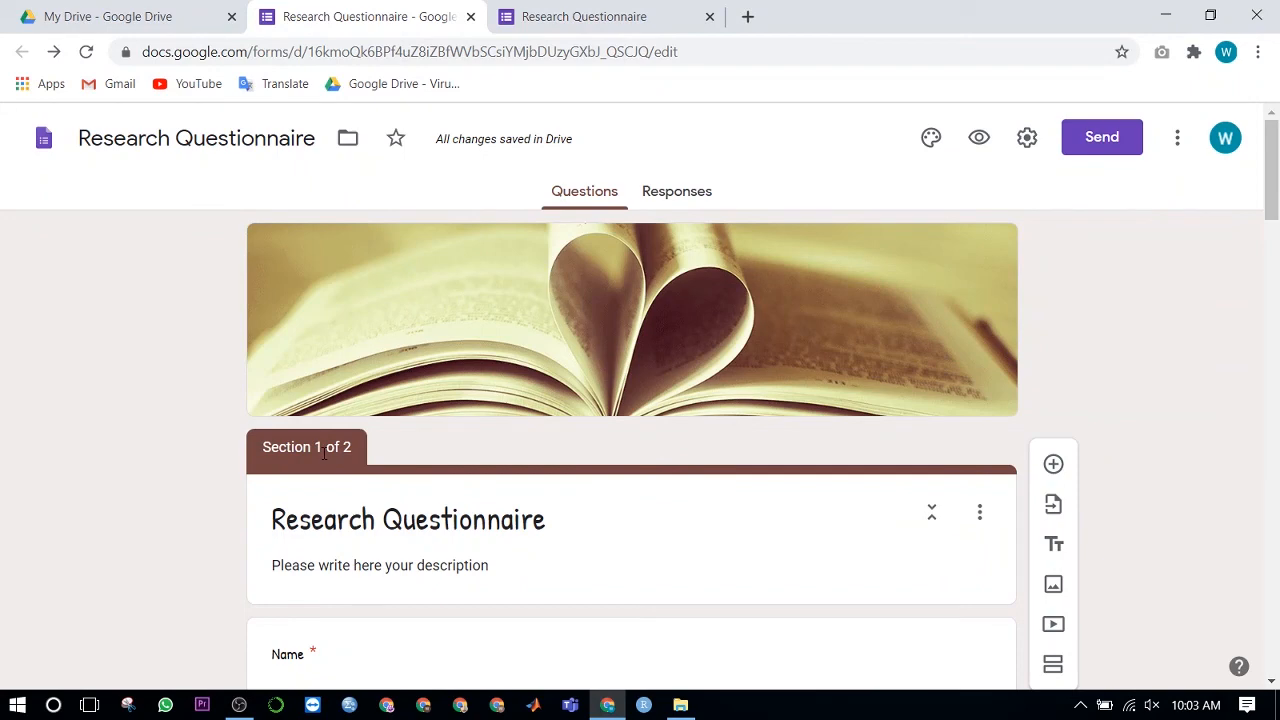
click(604, 16)
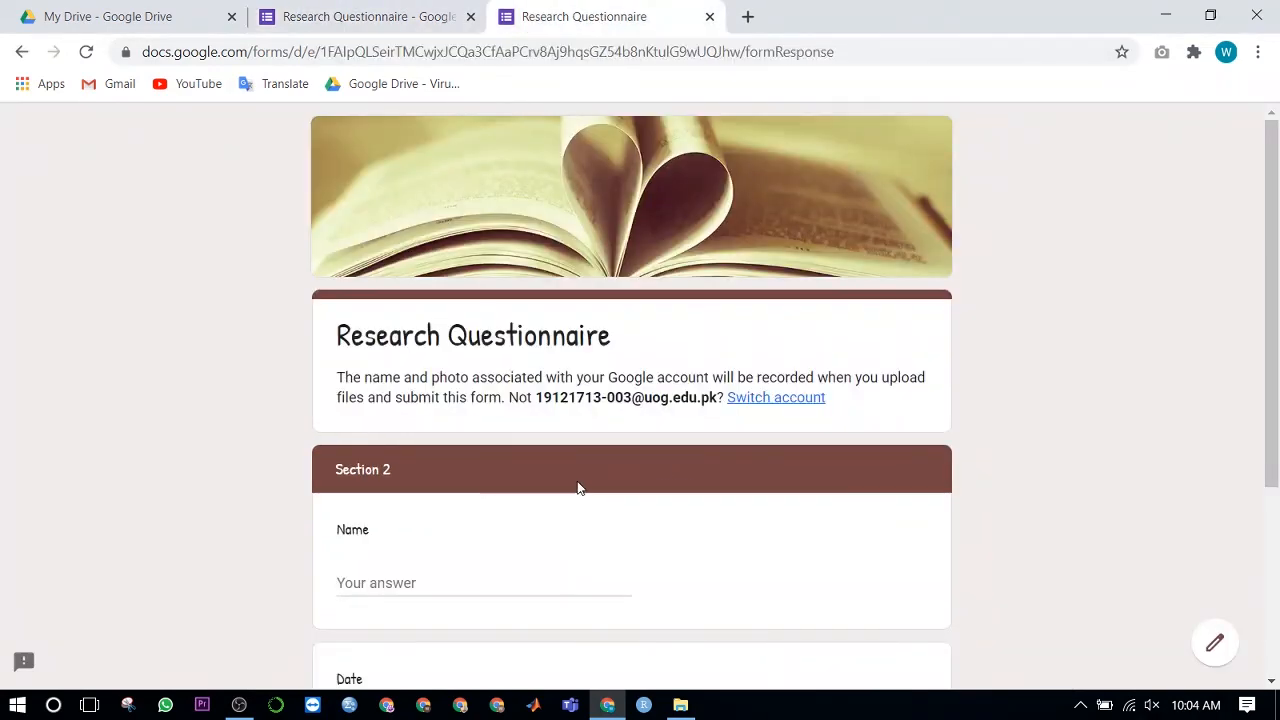